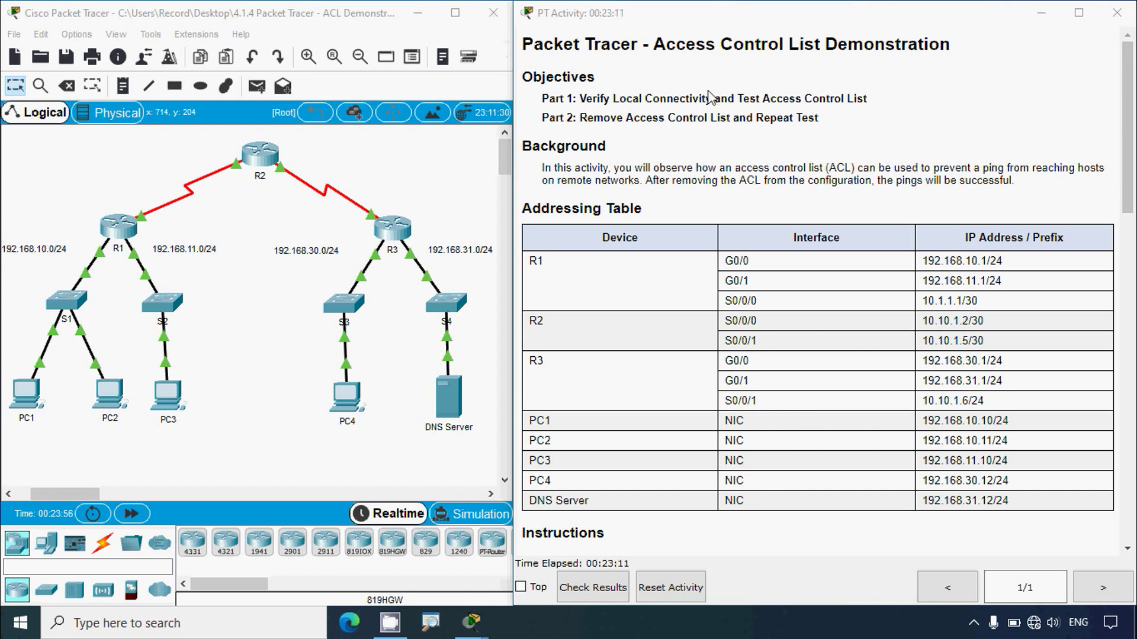
Review the lab instructions and copy PC2's IP address, 192.168.10.11, from the addressing table
{"action": "left_click", "coordinate": [919, 130]}
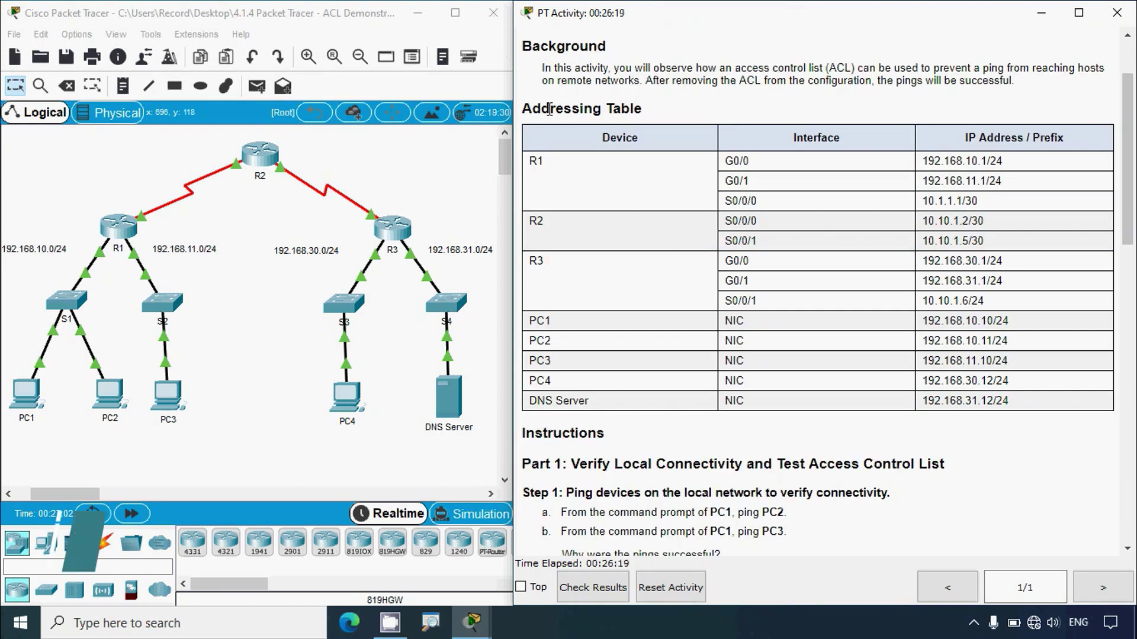
{"action": "scroll", "coordinate": [583, 296], "scroll_direction": "down", "scroll_amount": 3}
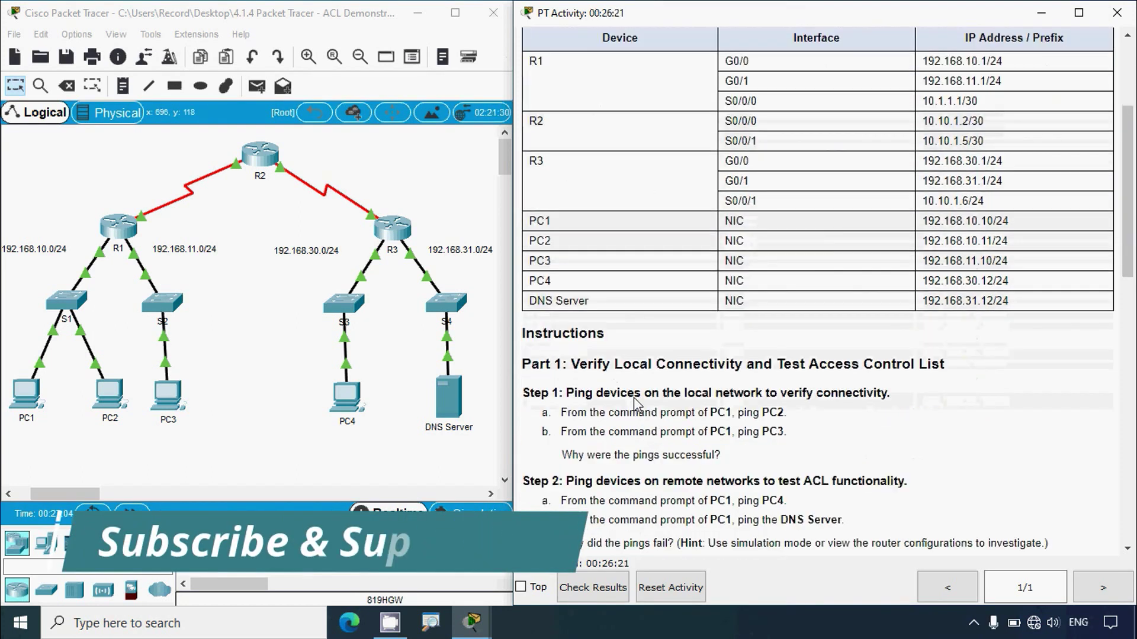
{"action": "scroll", "coordinate": [586, 287], "scroll_direction": "down", "scroll_amount": 1}
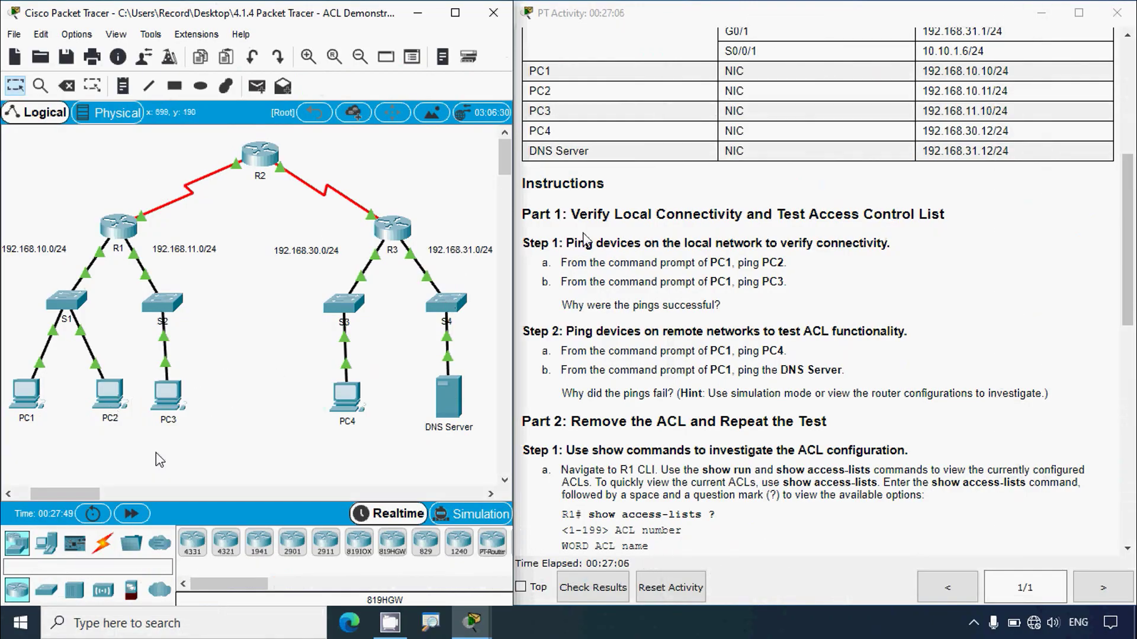
{"action": "scroll", "coordinate": [888, 129], "scroll_direction": "up", "scroll_amount": 3}
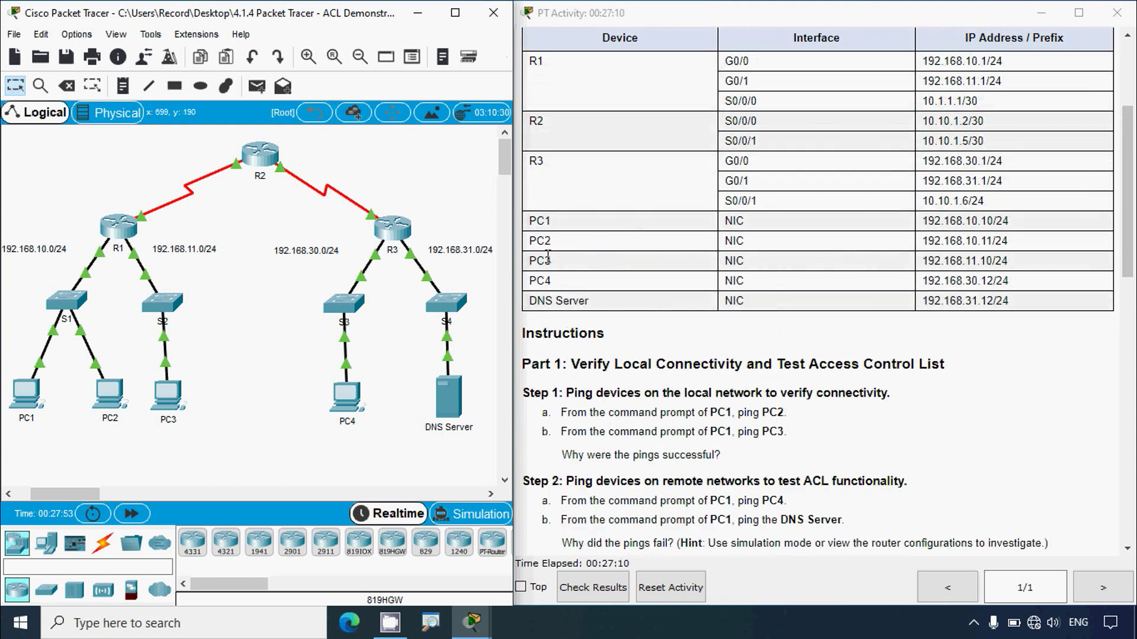
{"action": "left_click_drag", "start_coordinate": [924, 243], "coordinate": [993, 243]}
{"action": "key", "text": "ctrl+c"}
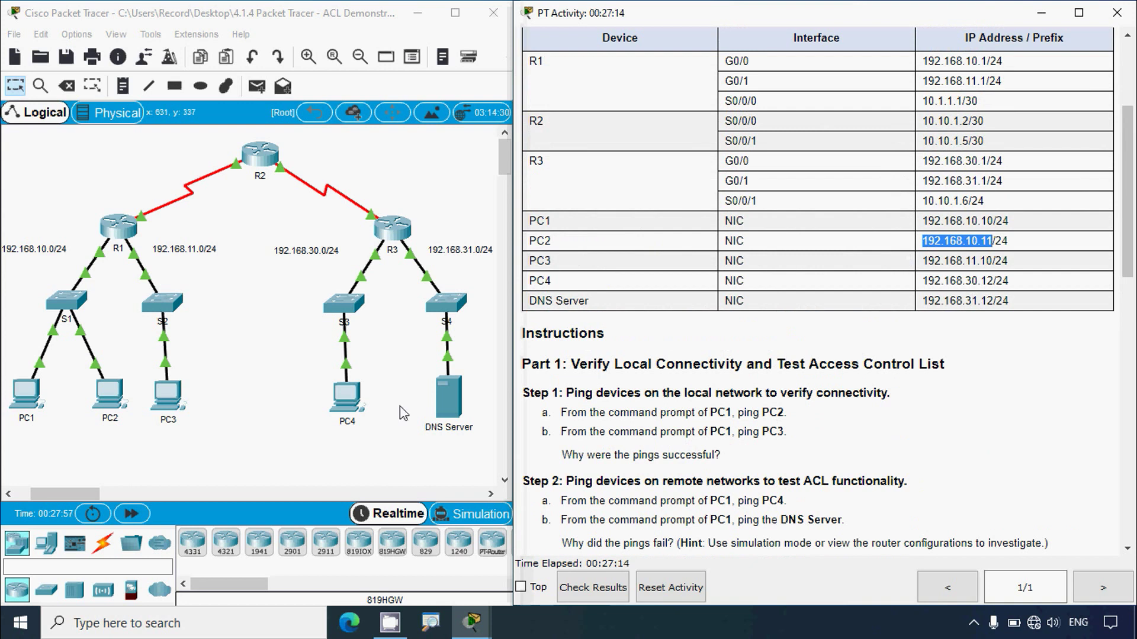
{"action": "left_click", "coordinate": [44, 405]}
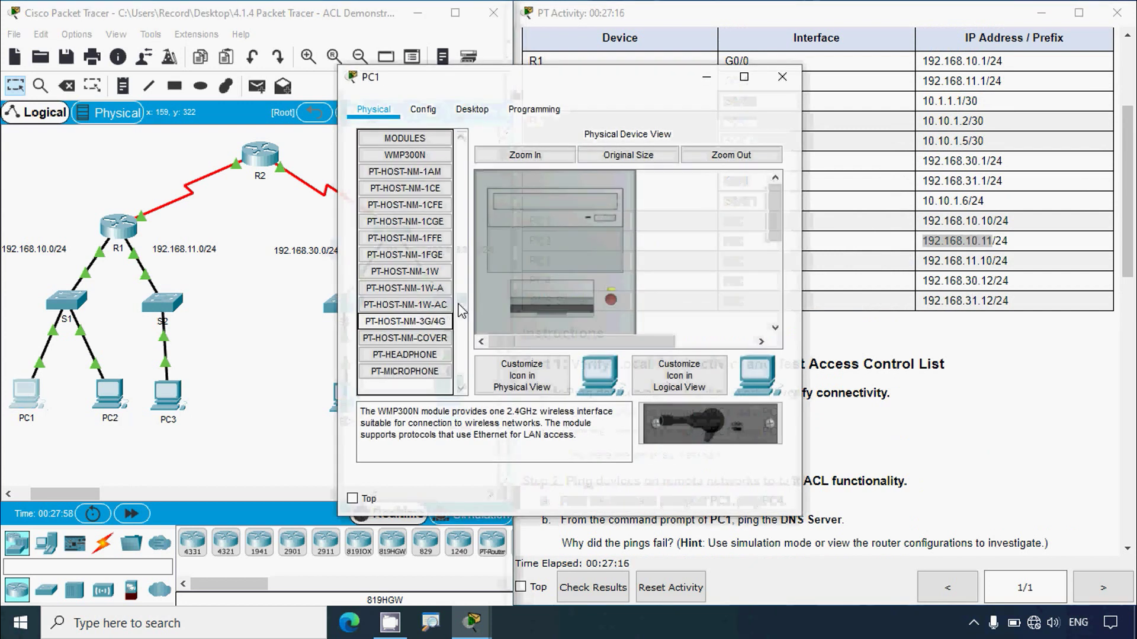
{"action": "left_click", "coordinate": [472, 110]}
{"action": "left_click", "coordinate": [693, 235]}
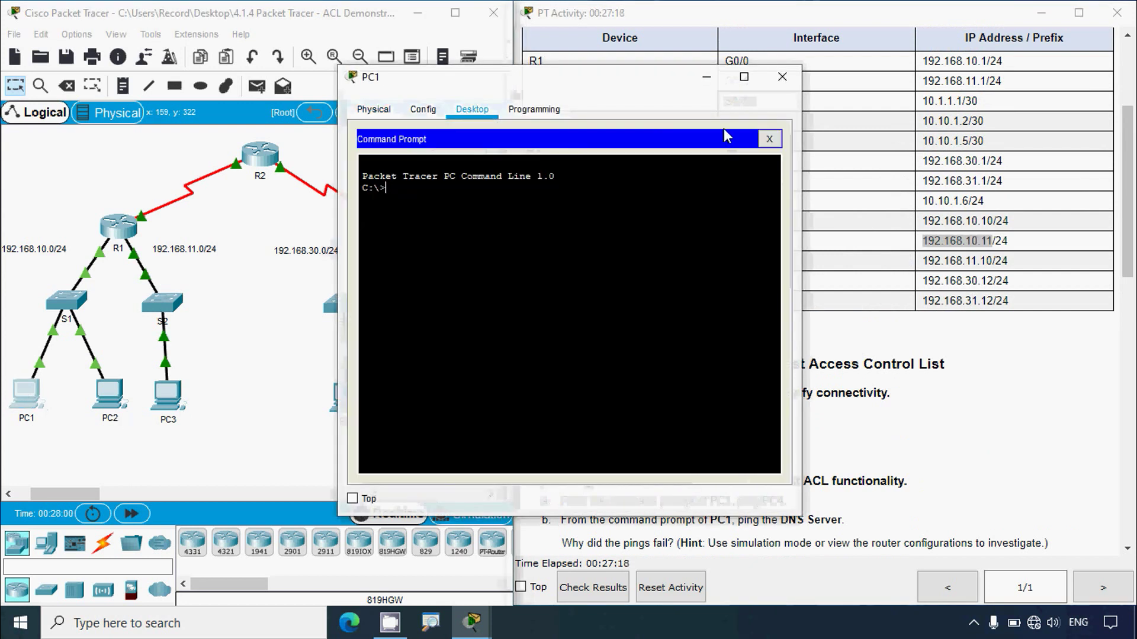
{"action": "left_click", "coordinate": [744, 77]}
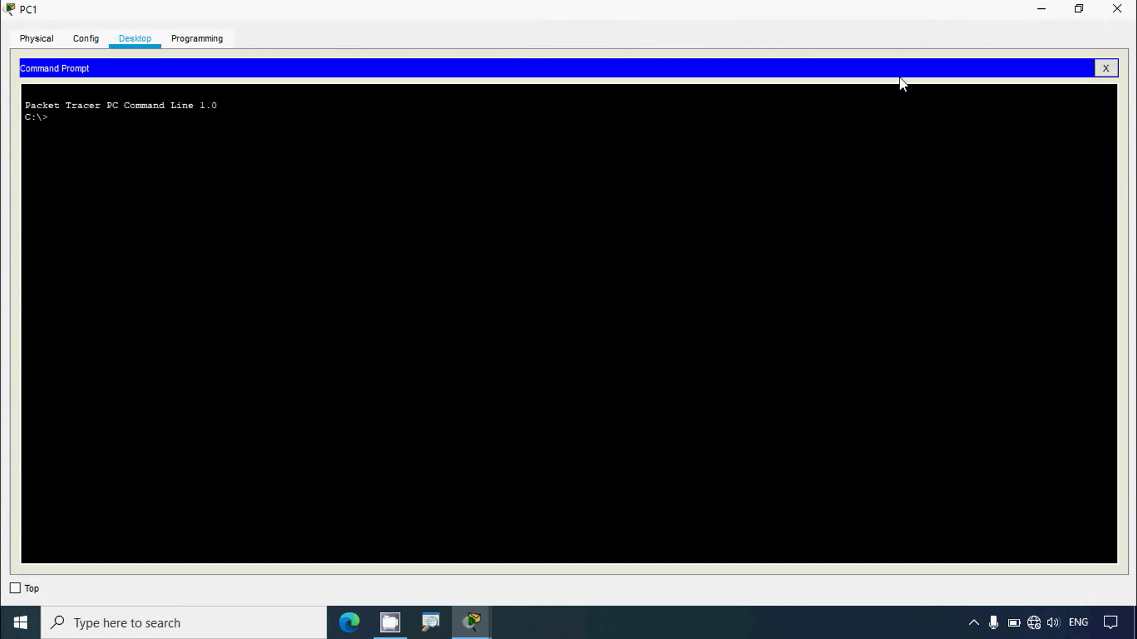
{"action": "left_click", "coordinate": [1116, 10]}
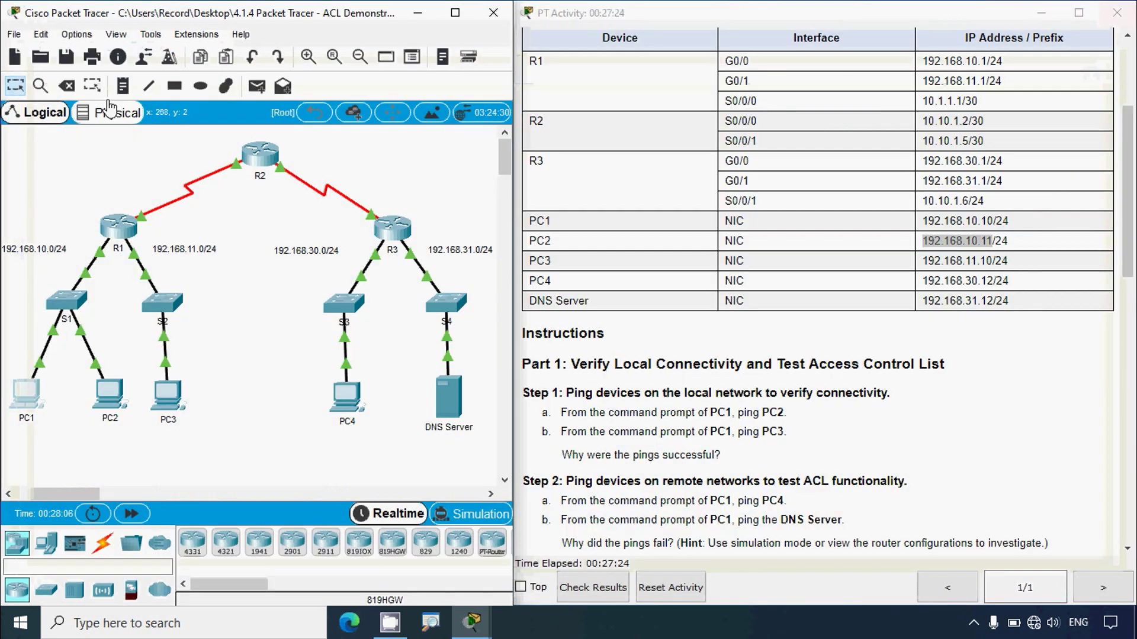
Set the CLI font size to 20 in the application preferences and apply the change
{"action": "left_click", "coordinate": [80, 35]}
{"action": "left_click", "coordinate": [109, 49]}
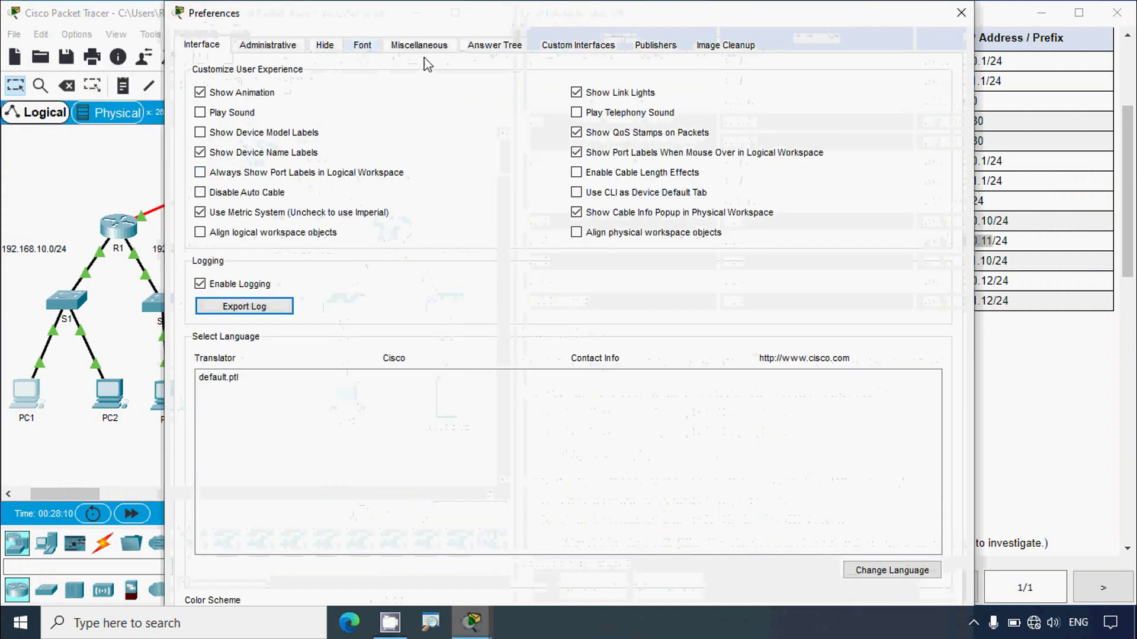
{"action": "left_click", "coordinate": [366, 47]}
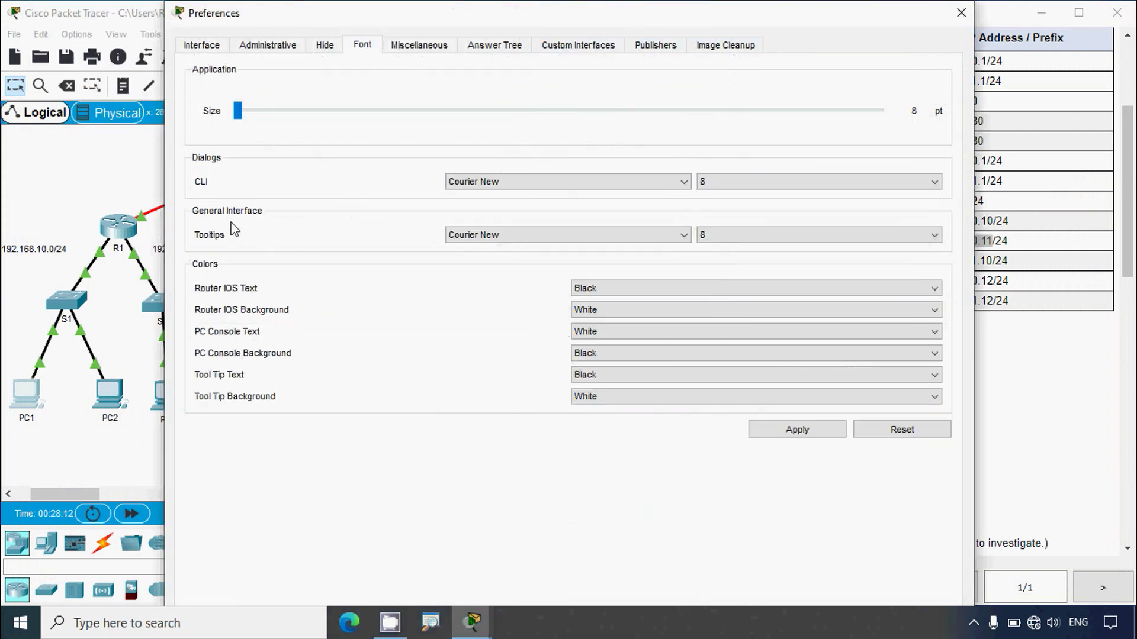
{"action": "left_click", "coordinate": [715, 177]}
{"action": "left_click_drag", "start_coordinate": [937, 242], "coordinate": [933, 263]}
{"action": "left_click", "coordinate": [718, 300]}
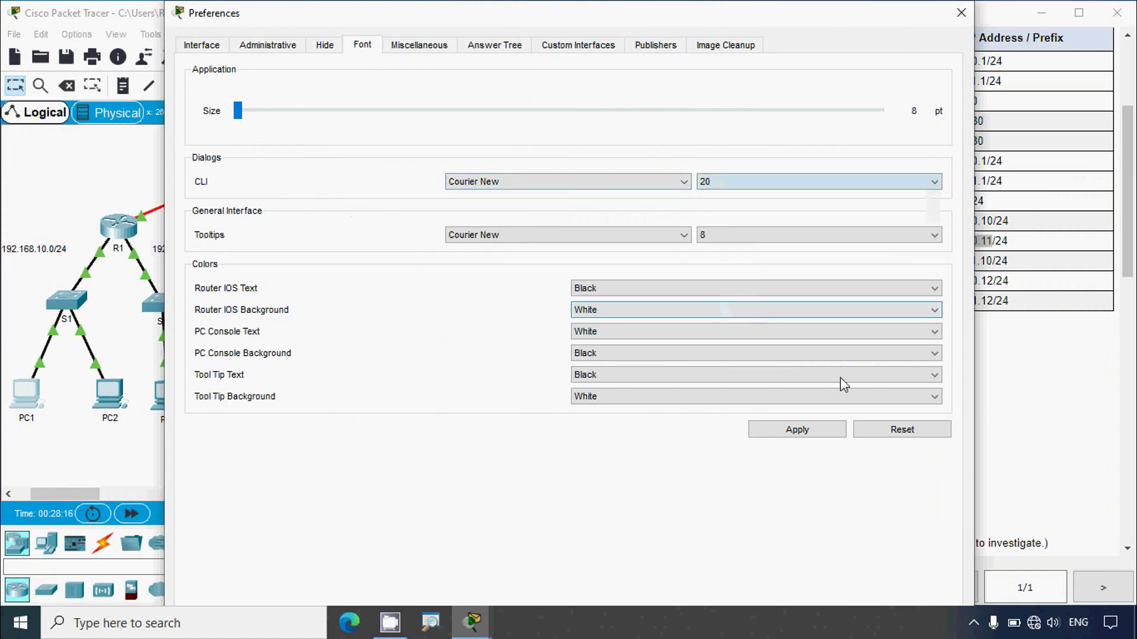
{"action": "left_click", "coordinate": [793, 430]}
{"action": "left_click", "coordinate": [961, 12]}
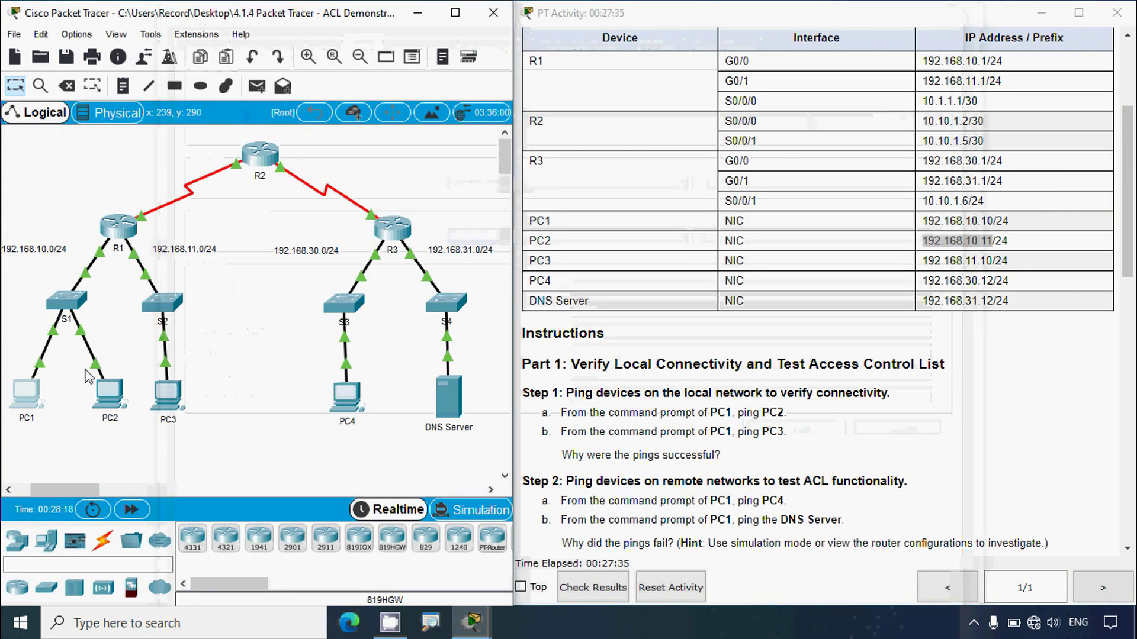
Ping PC2 at 192.168.10.11 from PC1's command prompt, using the copied address, and close the PC1 window
{"action": "left_click", "coordinate": [26, 408]}
{"action": "left_click", "coordinate": [749, 195]}
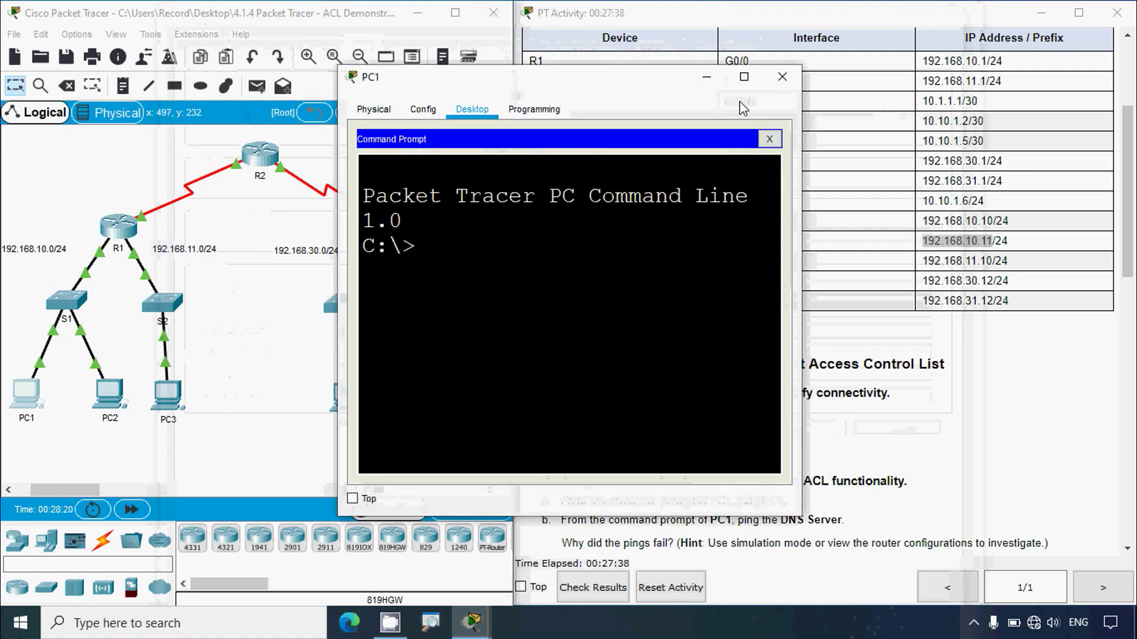
{"action": "left_click", "coordinate": [744, 77]}
{"action": "type", "text": "ping"}
{"action": "right_click", "coordinate": [151, 163]}
{"action": "left_click", "coordinate": [184, 182]}
{"action": "left_click_drag", "start_coordinate": [318, 159], "coordinate": [157, 155]}
{"action": "key", "text": "Return"}
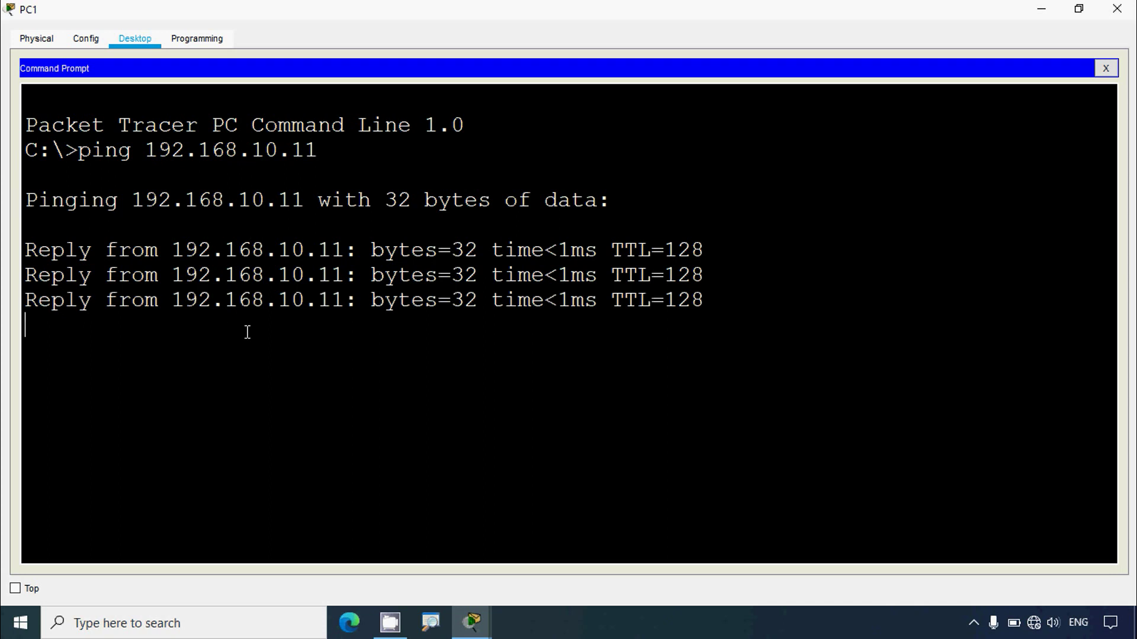
{"action": "left_click", "coordinate": [1116, 9]}
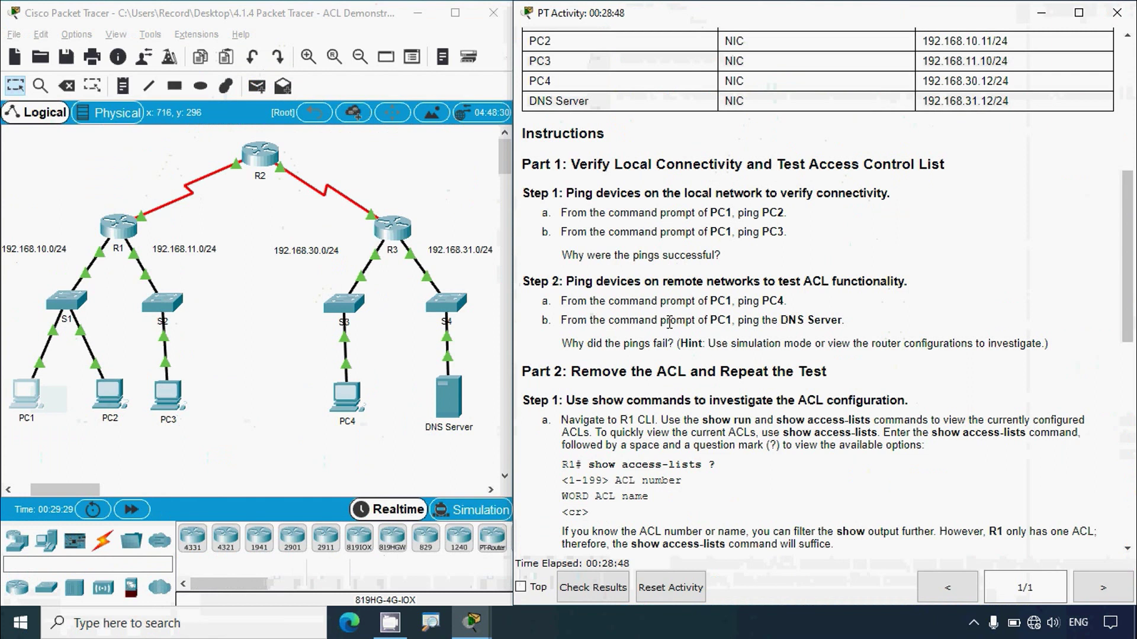
Look up PC3's IP address in the addressing table and ping 192.168.11.10 from PC1's command prompt
{"action": "scroll", "coordinate": [669, 323], "scroll_direction": "up", "scroll_amount": 3}
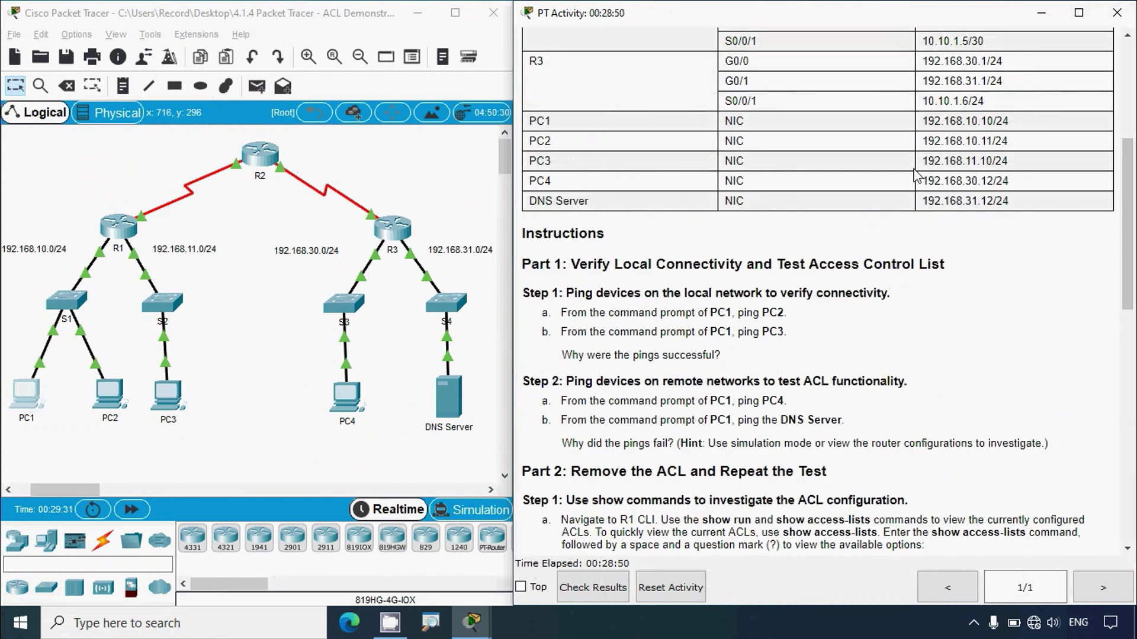
{"action": "left_click_drag", "start_coordinate": [922, 160], "coordinate": [996, 164]}
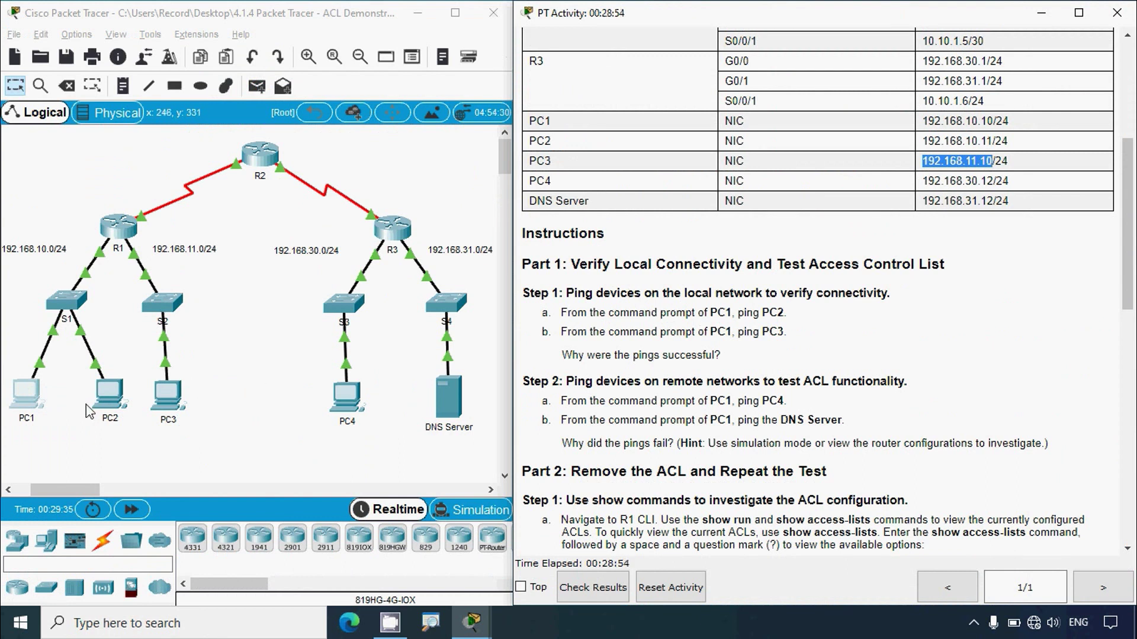
{"action": "left_click", "coordinate": [31, 407]}
{"action": "left_click", "coordinate": [711, 195]}
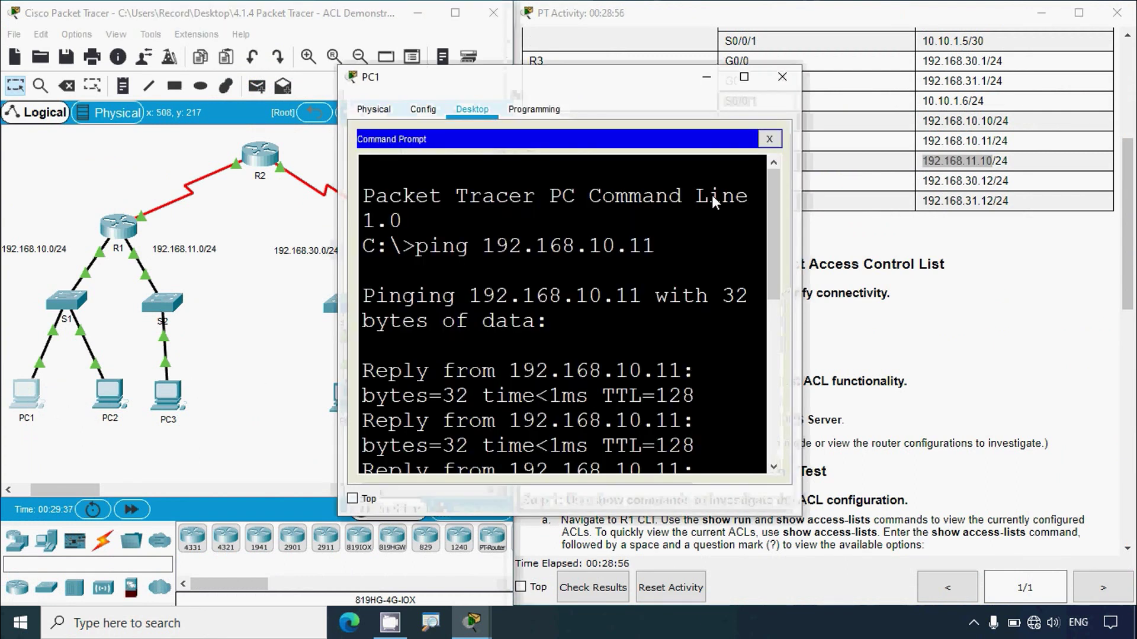
{"action": "left_click", "coordinate": [742, 78]}
{"action": "type", "text": "ping "}
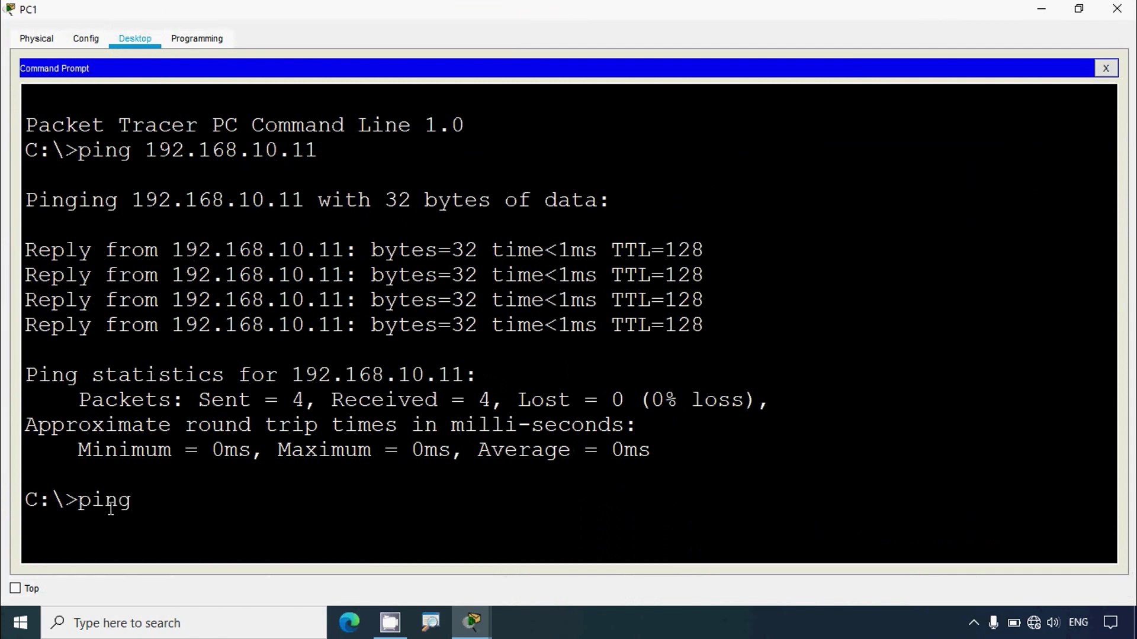
{"action": "type", "text": "192.168.11.10"}
{"action": "key", "text": "Return"}
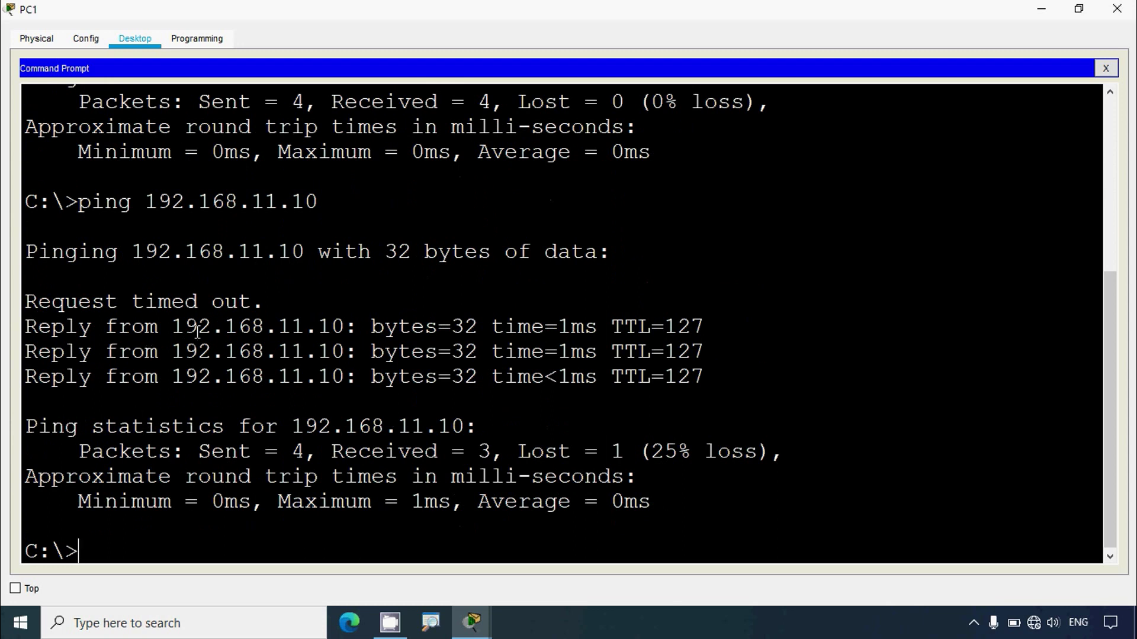
Repeat the ping to PC3 at 192.168.11.10 from PC1 and examine its packet statistics
{"action": "left_click_drag", "start_coordinate": [266, 308], "coordinate": [24, 309]}
{"action": "left_click", "coordinate": [92, 553]}
{"action": "key", "text": "Up"}
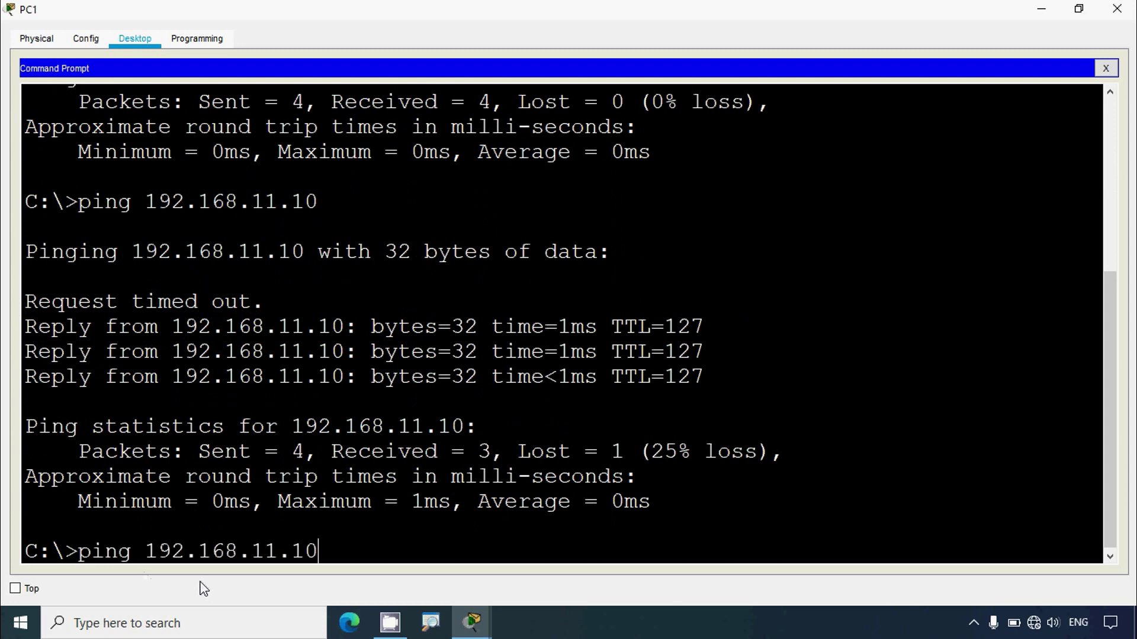
{"action": "key", "text": "Return"}
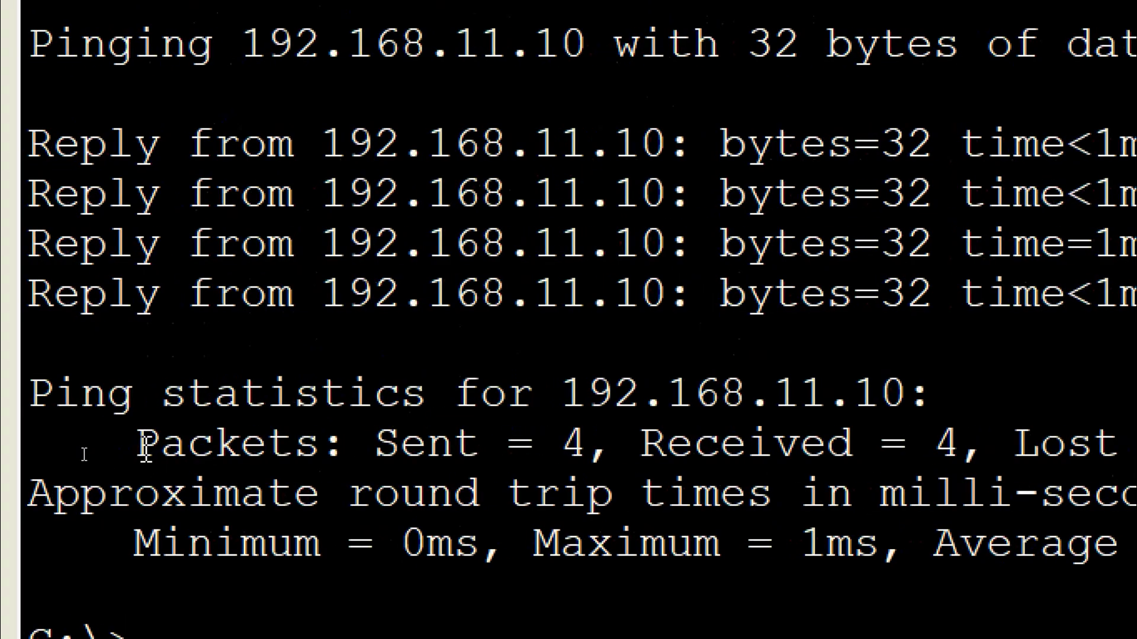
{"action": "left_click_drag", "start_coordinate": [79, 452], "coordinate": [284, 454]}
{"action": "left_click_drag", "start_coordinate": [547, 447], "coordinate": [986, 452]}
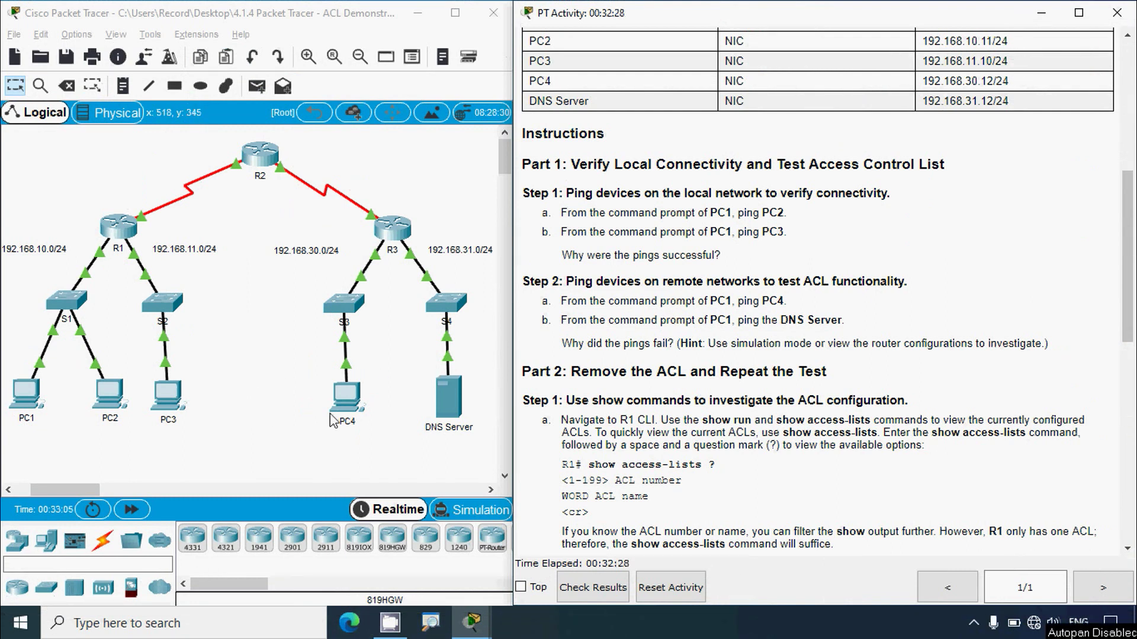
Copy PC4's IP address from the addressing table and ping 192.168.30.12 from PC1's command prompt
{"action": "left_click_drag", "start_coordinate": [926, 83], "coordinate": [990, 84]}
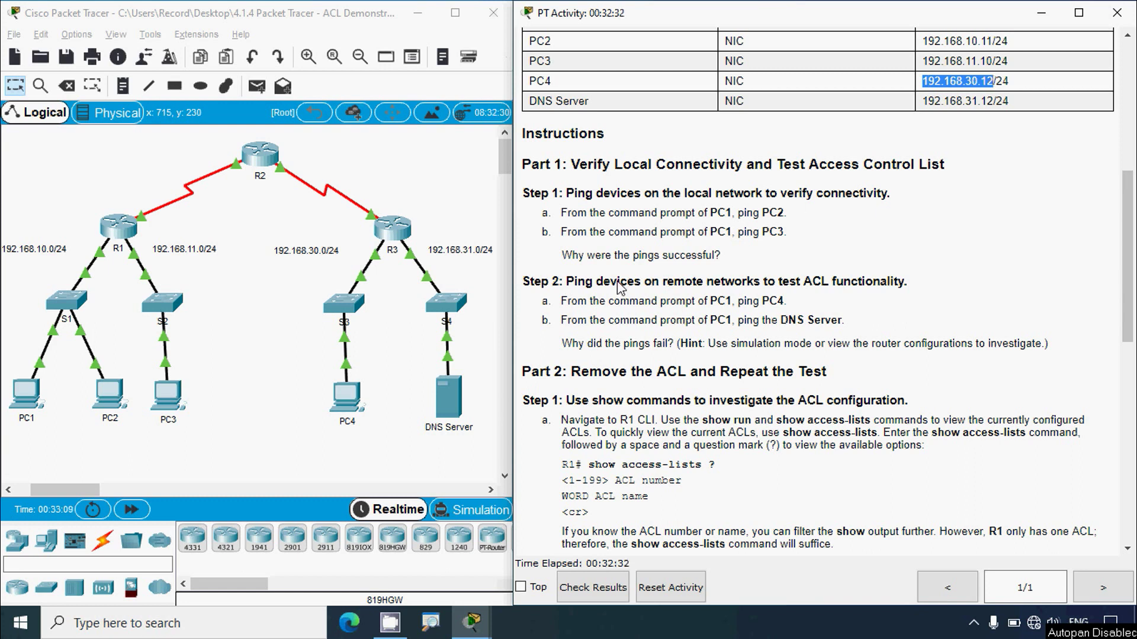
{"action": "left_click", "coordinate": [31, 398]}
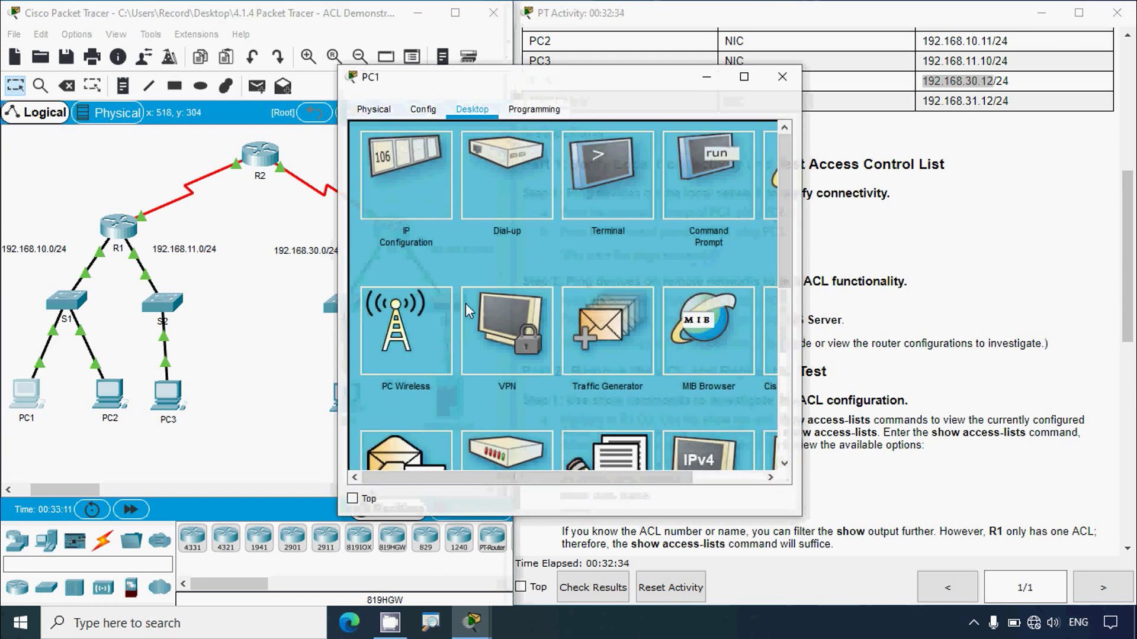
{"action": "left_click", "coordinate": [667, 210]}
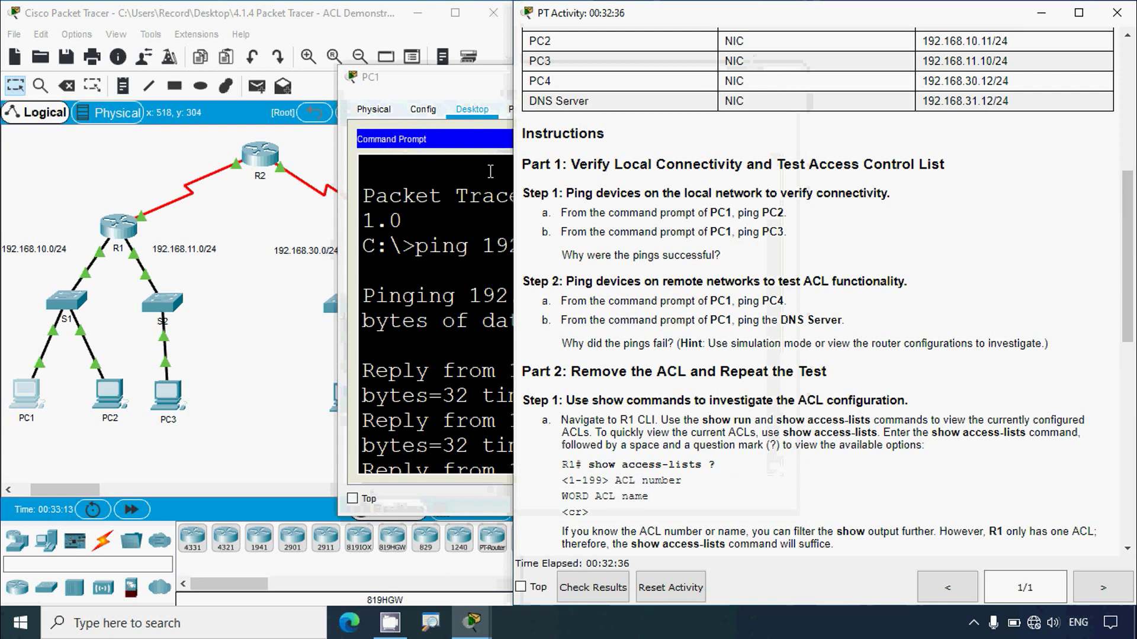
{"action": "left_click", "coordinate": [745, 76]}
{"action": "key", "text": "Return"}
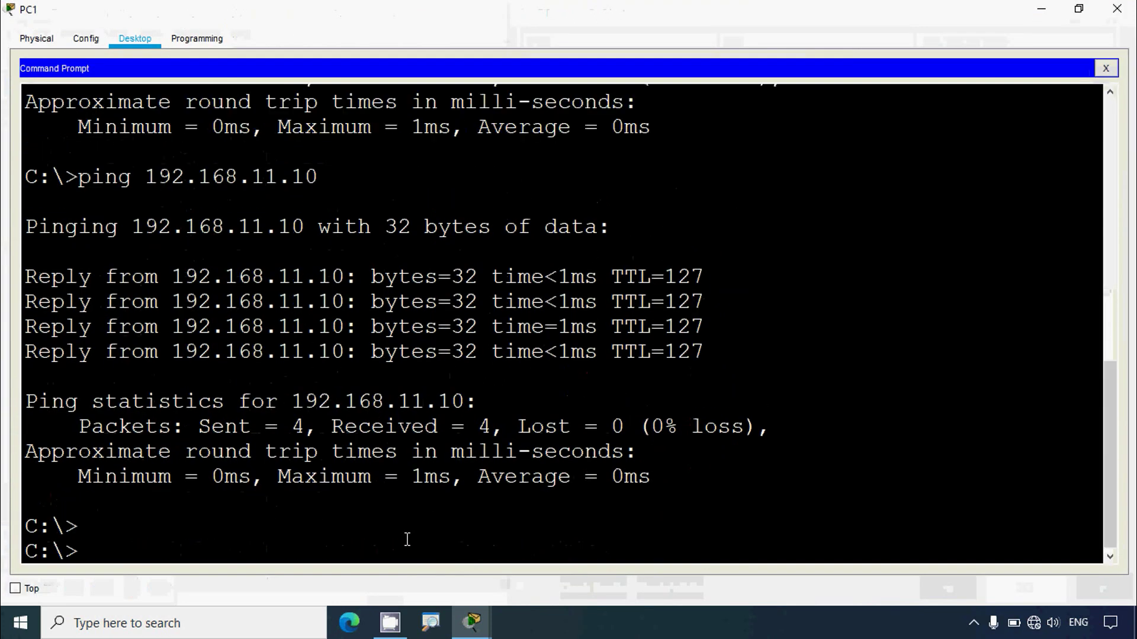
{"action": "type", "text": "ping"}
{"action": "right_click", "coordinate": [191, 547]}
{"action": "left_click", "coordinate": [222, 575]}
{"action": "key", "text": "Return"}
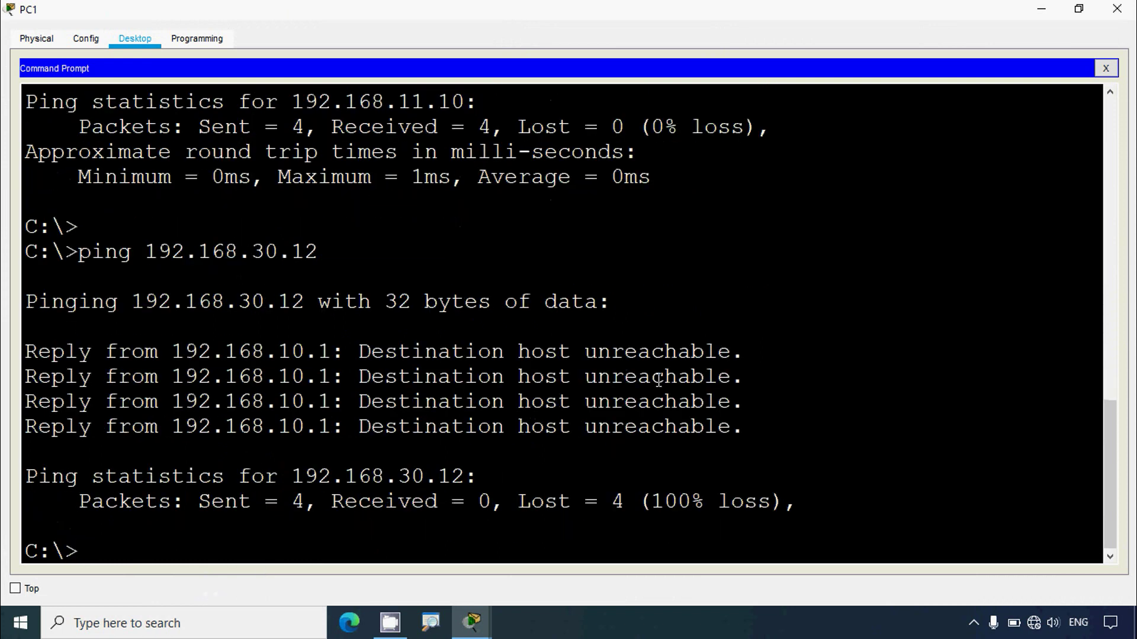
{"action": "left_click", "coordinate": [1116, 9]}
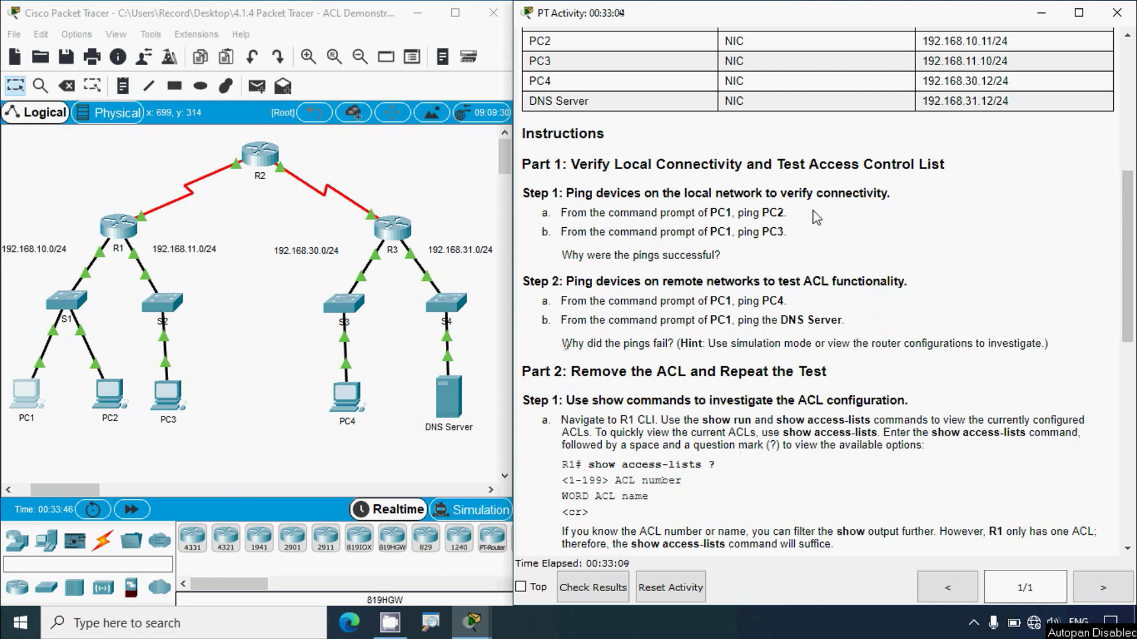
Copy the DNS Server's IP address from the addressing table and ping 192.168.31.12 from PC1's command prompt
{"action": "left_click_drag", "start_coordinate": [922, 104], "coordinate": [991, 103]}
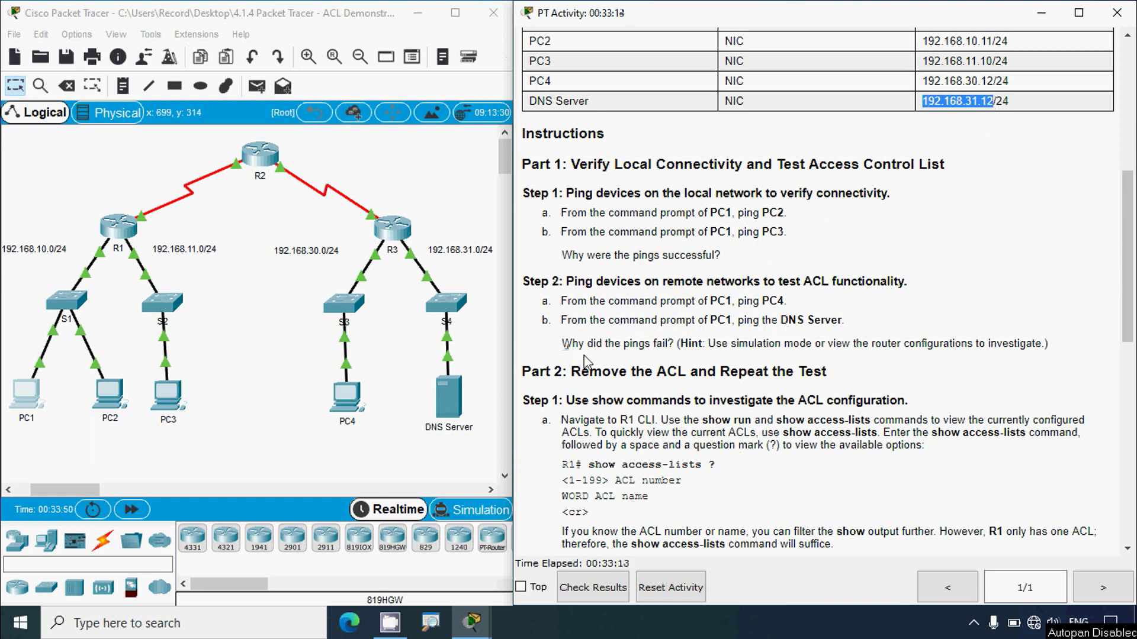
{"action": "left_click", "coordinate": [34, 396]}
{"action": "left_click", "coordinate": [708, 178]}
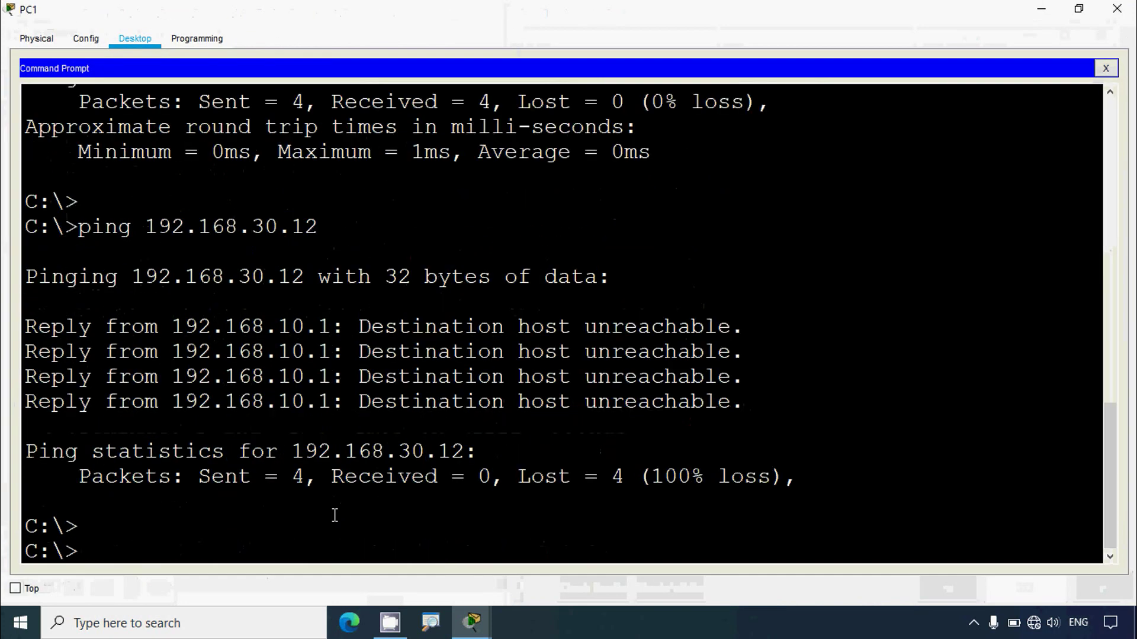
{"action": "type", "text": "ping"}
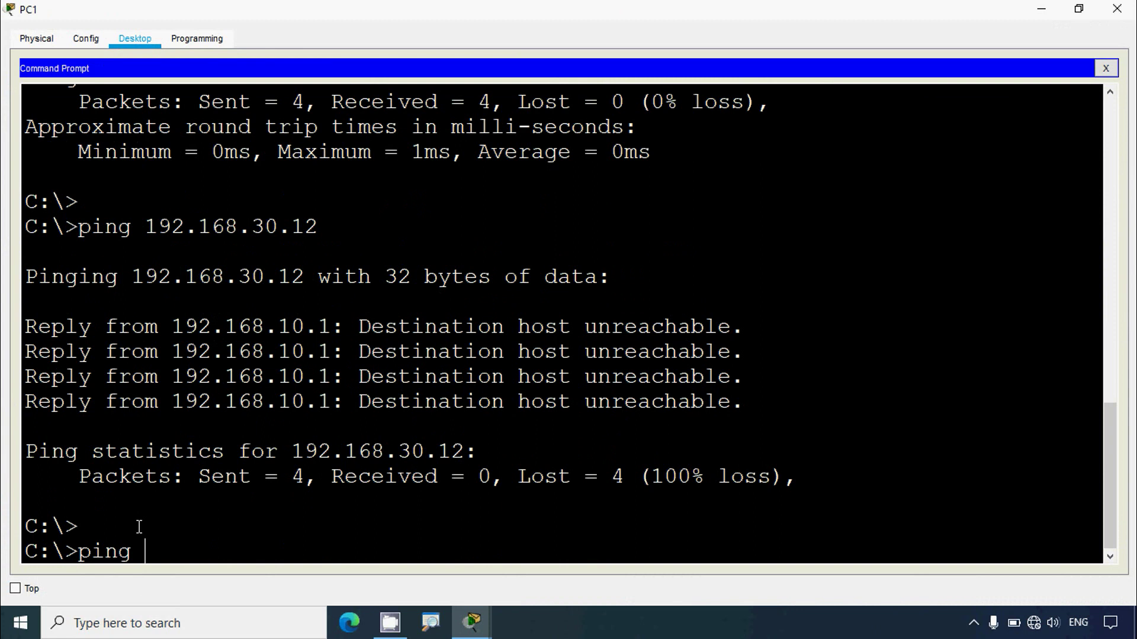
{"action": "right_click", "coordinate": [148, 553]}
{"action": "left_click", "coordinate": [179, 581]}
{"action": "key", "text": "Return"}
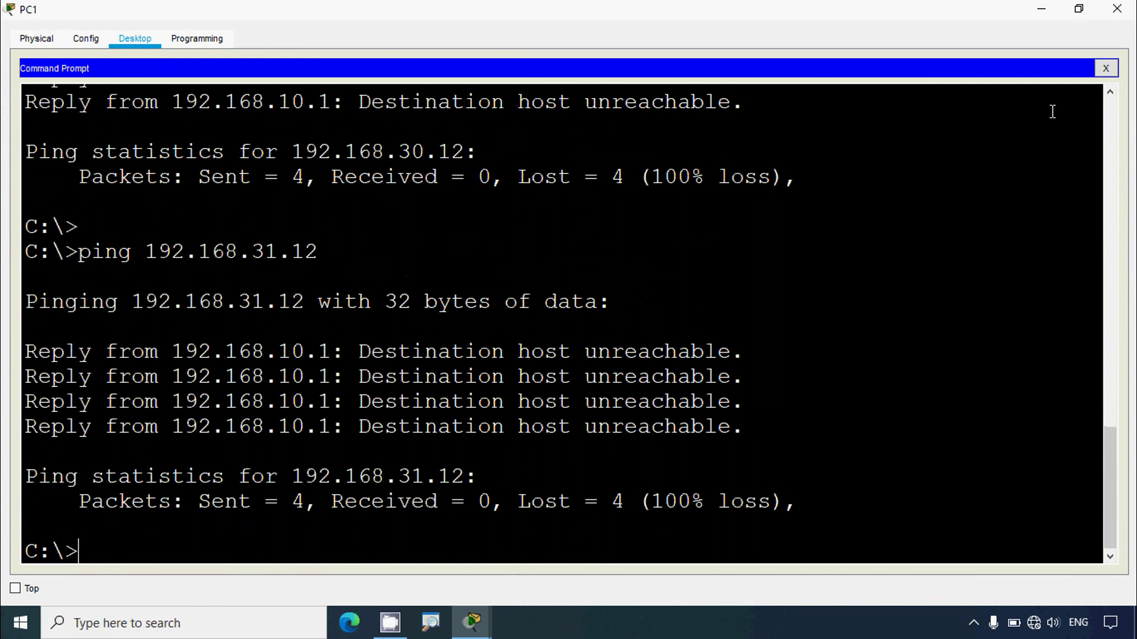
{"action": "left_click", "coordinate": [1117, 9]}
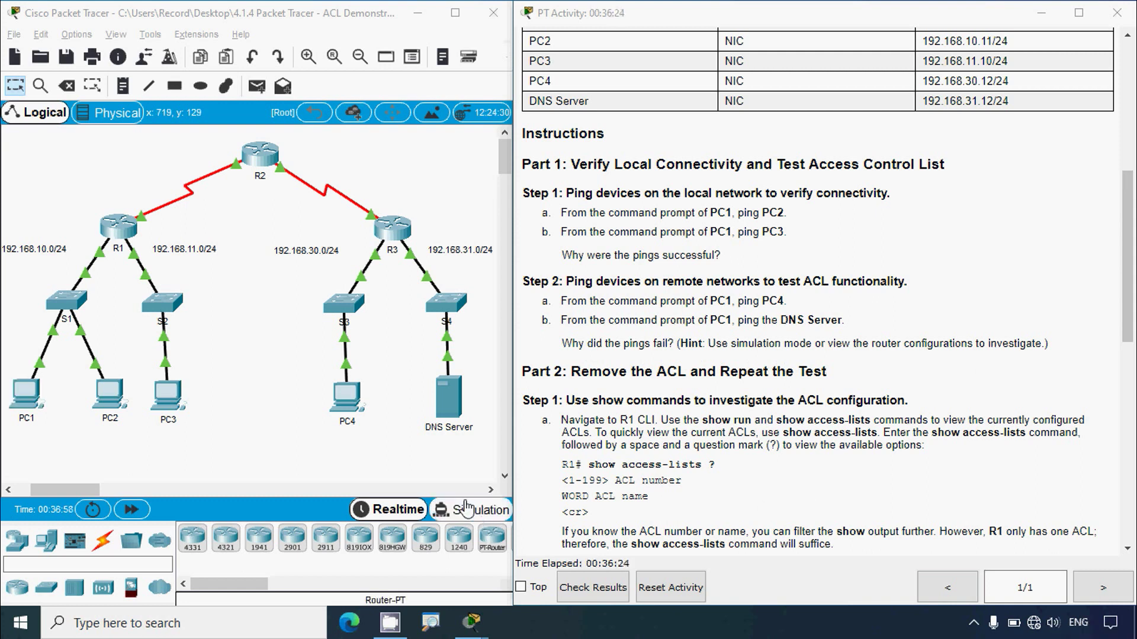
Open router R1's command line at full window size and enter privileged EXEC mode with enable
{"action": "left_click", "coordinate": [252, 356]}
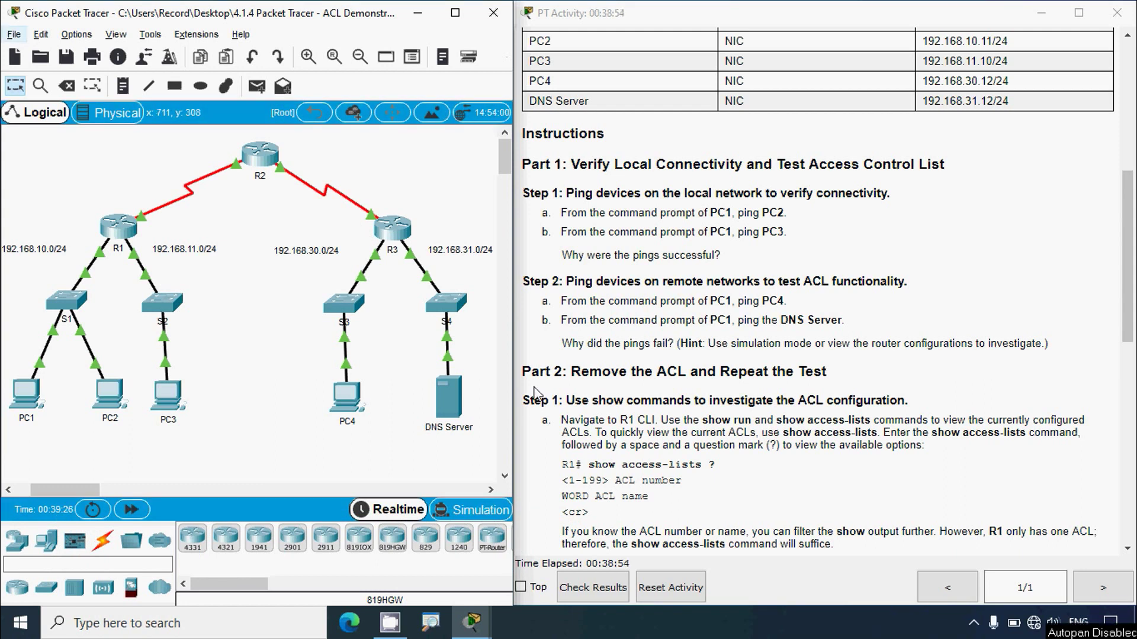
{"action": "left_click", "coordinate": [121, 236]}
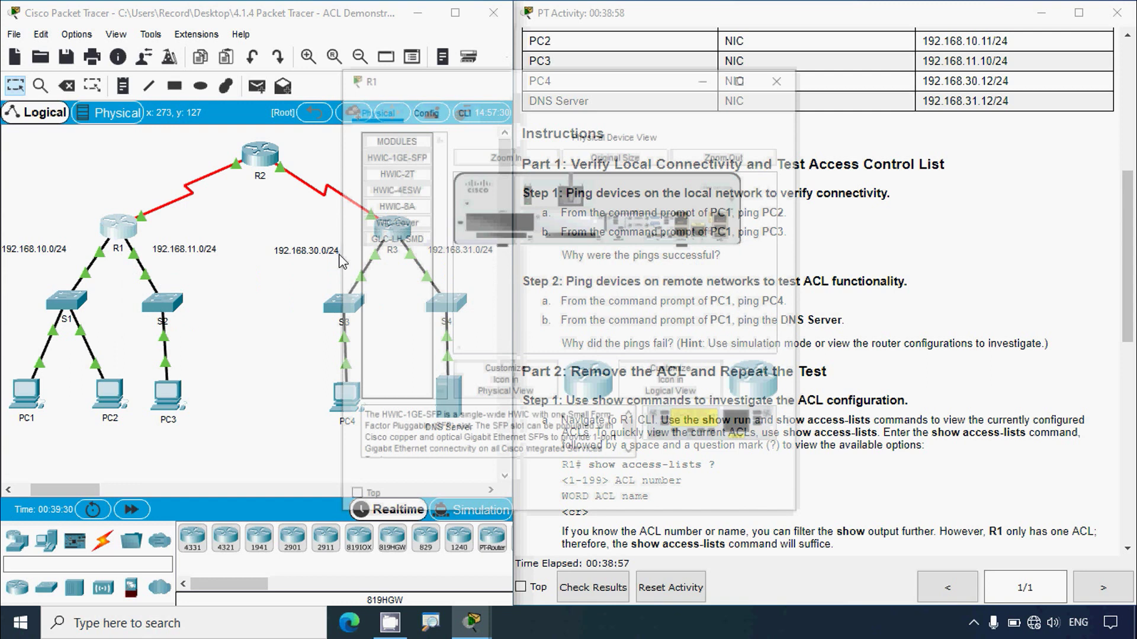
{"action": "left_click_drag", "start_coordinate": [482, 82], "coordinate": [687, 48]}
{"action": "left_click", "coordinate": [677, 80]}
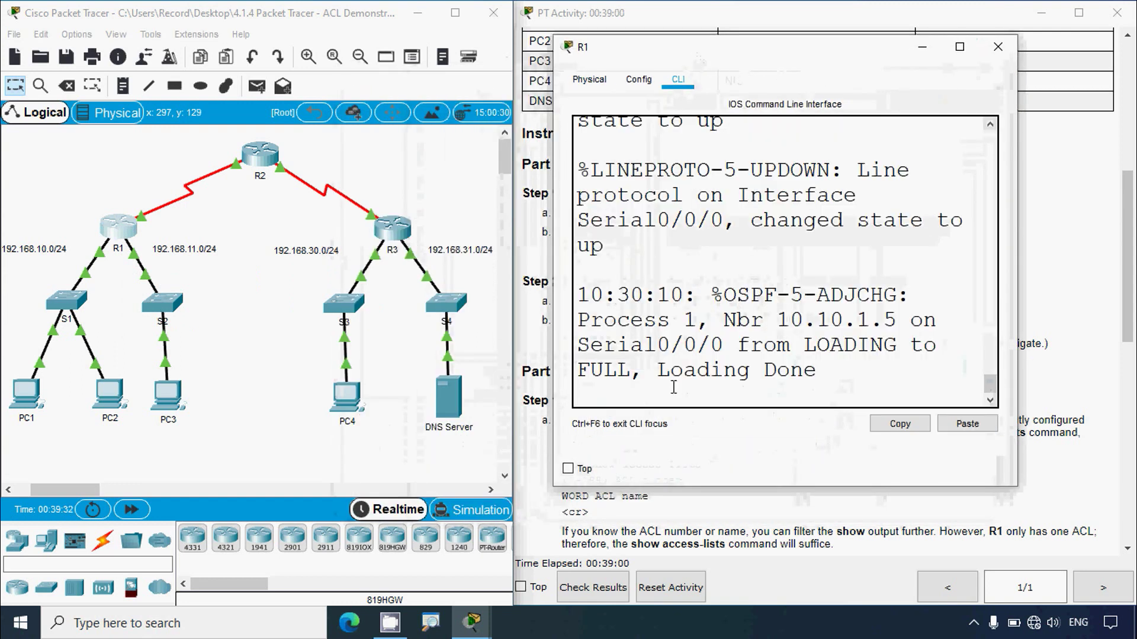
{"action": "key", "text": "Return"}
{"action": "left_click", "coordinate": [959, 47]}
{"action": "type", "text": "enable"}
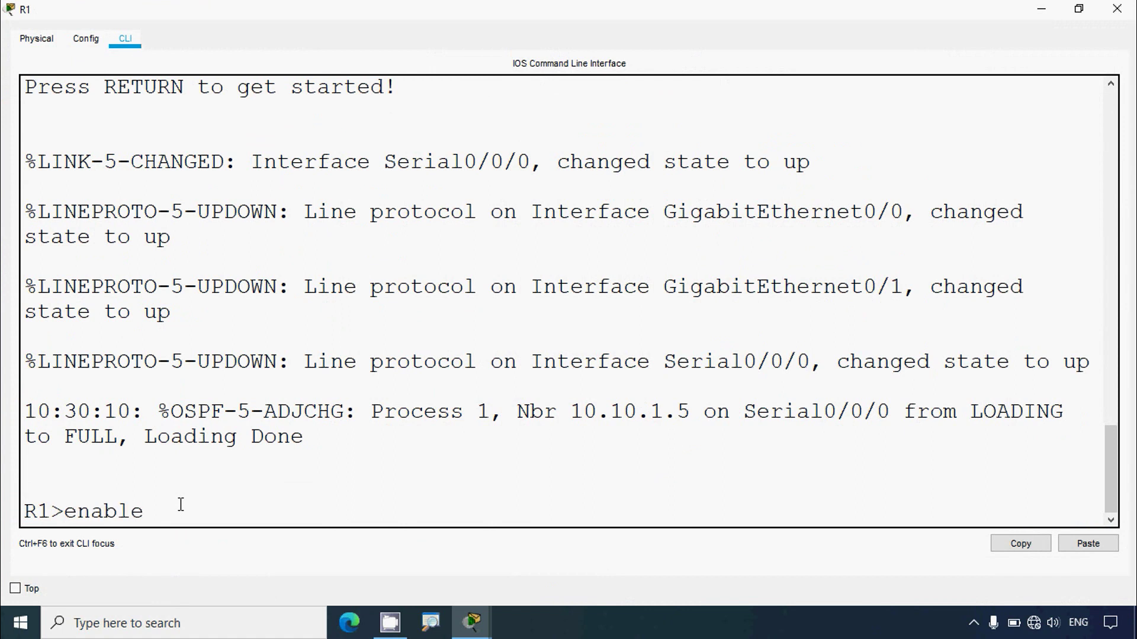
{"action": "key", "text": "Return"}
Run show ip route on R1 and examine the OSPF routes to 10.10.1.4/30, 192.168.30.0/24 and 192.168.31.0/24
{"action": "type", "text": "show ip route"}
{"action": "key", "text": "Return"}
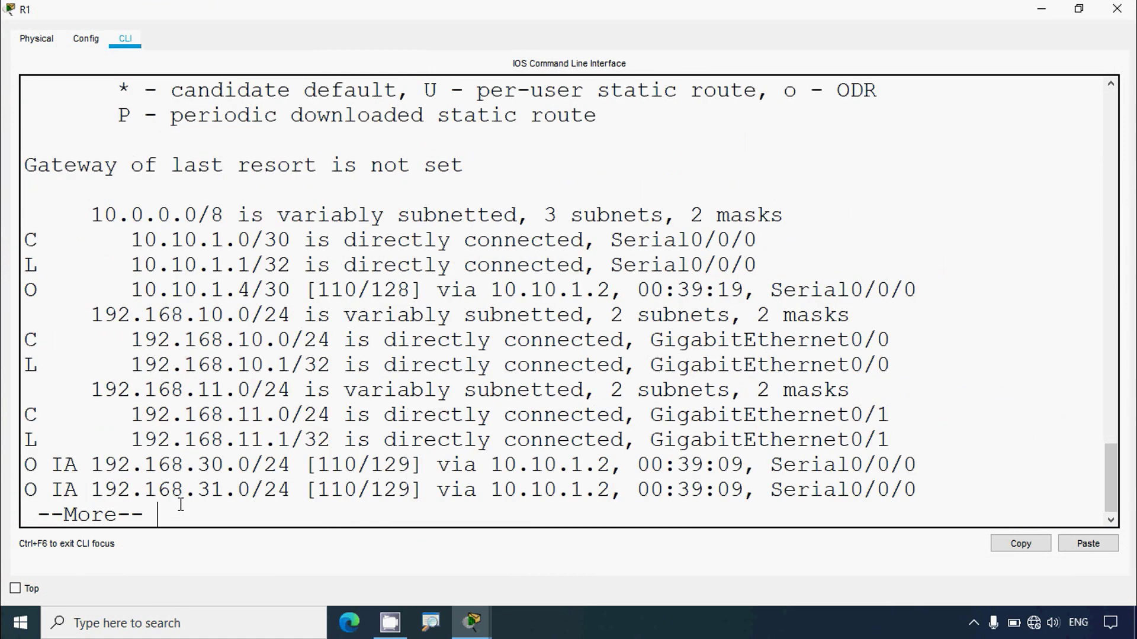
{"action": "key", "text": "space"}
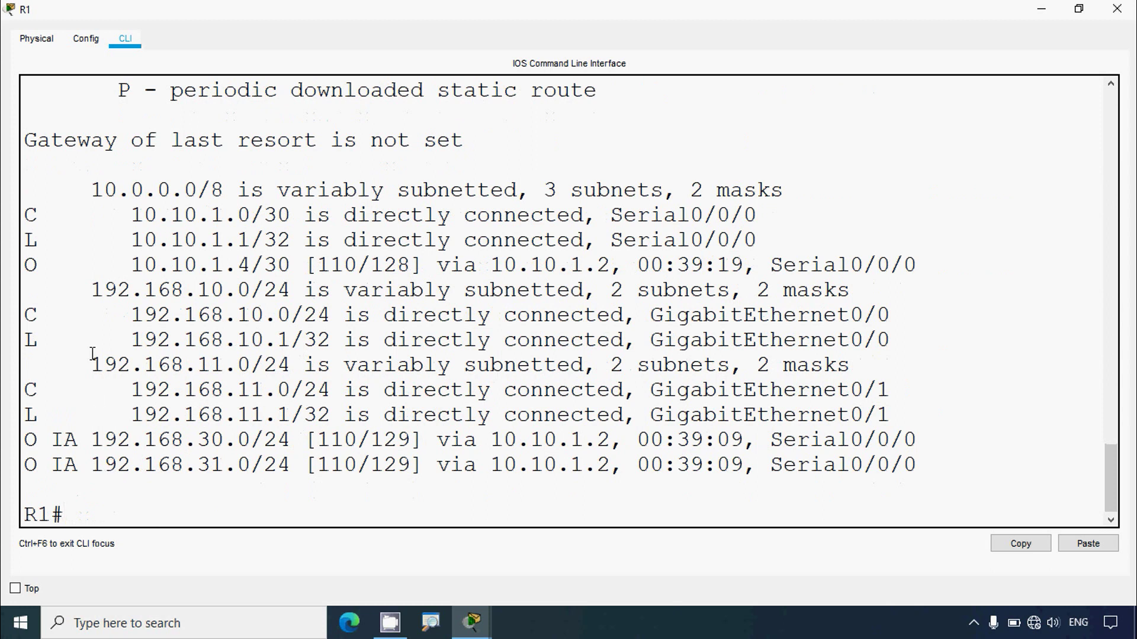
{"action": "left_click_drag", "start_coordinate": [26, 265], "coordinate": [356, 265]}
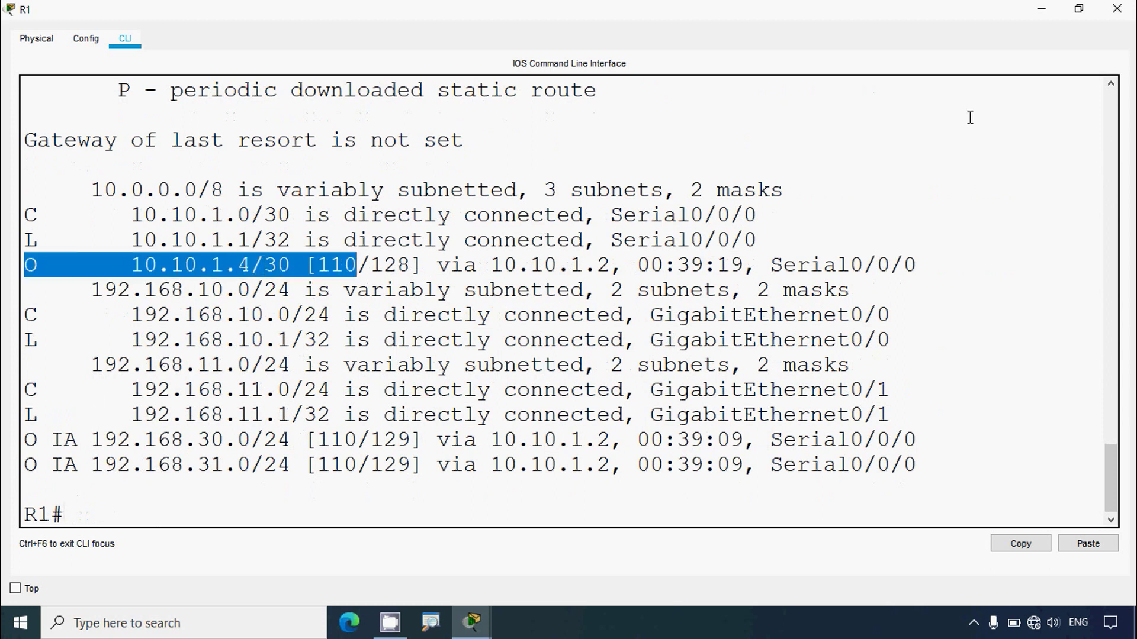
{"action": "left_click", "coordinate": [1078, 8]}
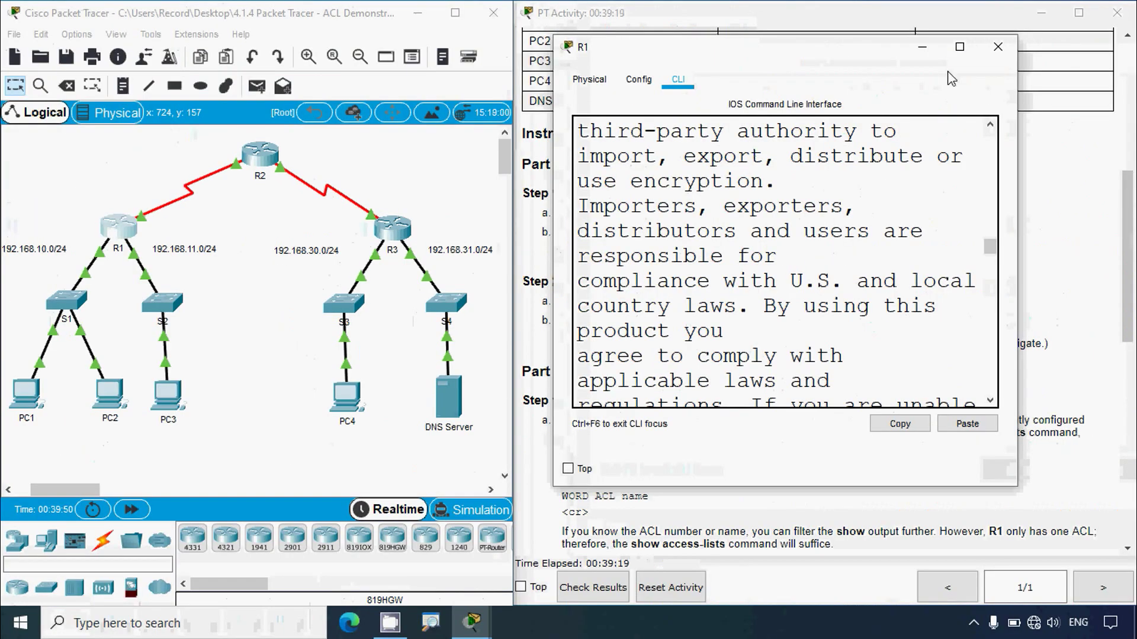
{"action": "left_click", "coordinate": [959, 47]}
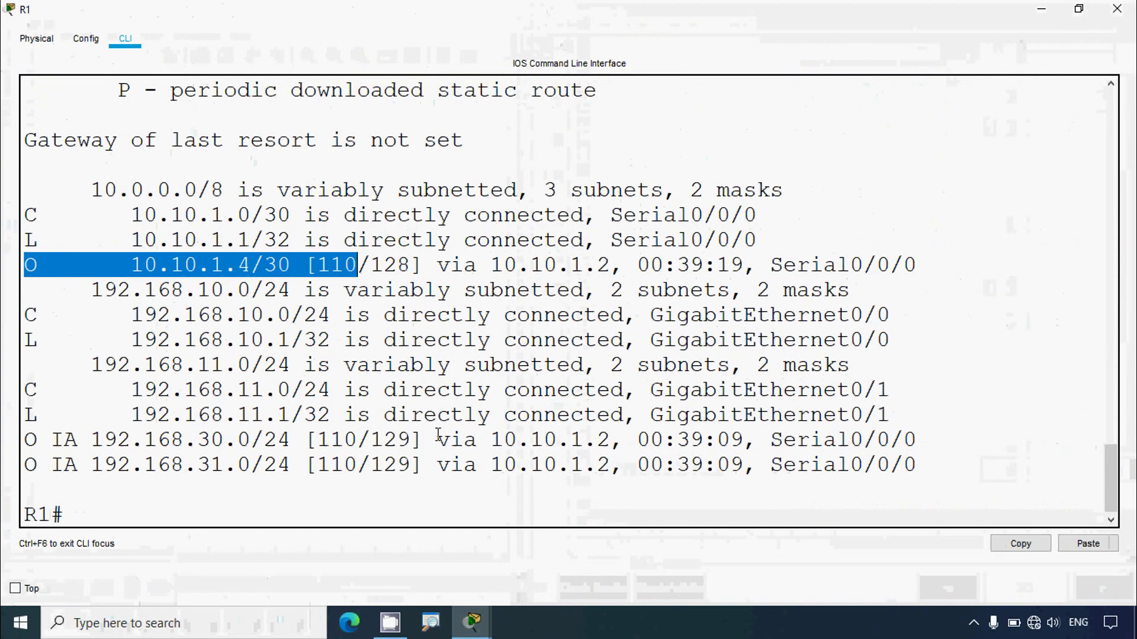
{"action": "left_click_drag", "start_coordinate": [37, 441], "coordinate": [309, 442]}
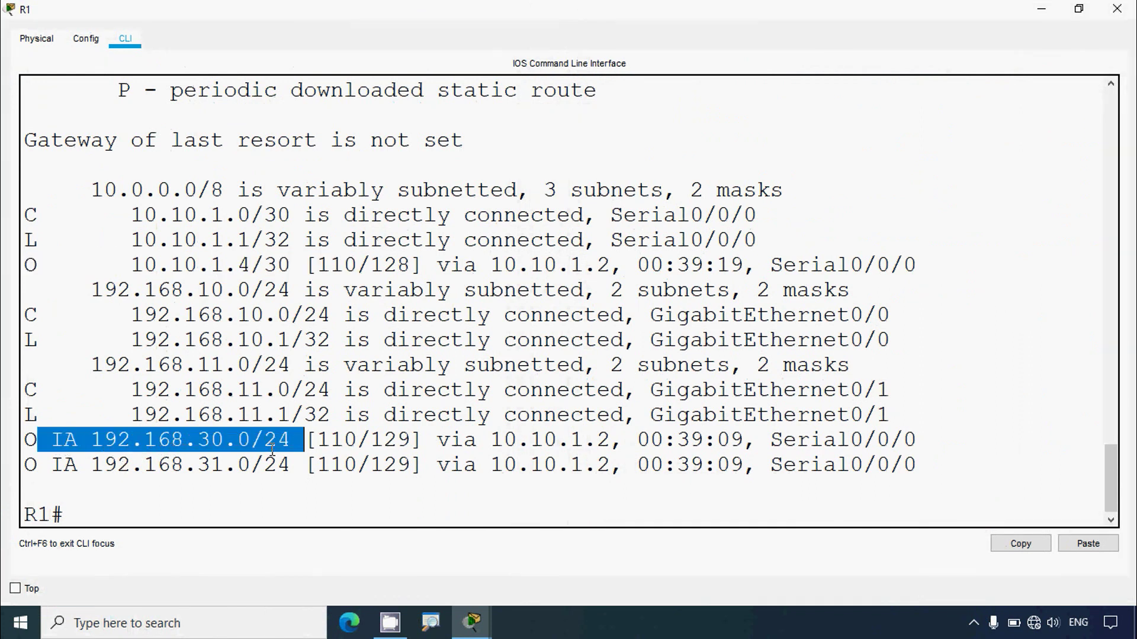
{"action": "left_click_drag", "start_coordinate": [138, 468], "coordinate": [276, 466]}
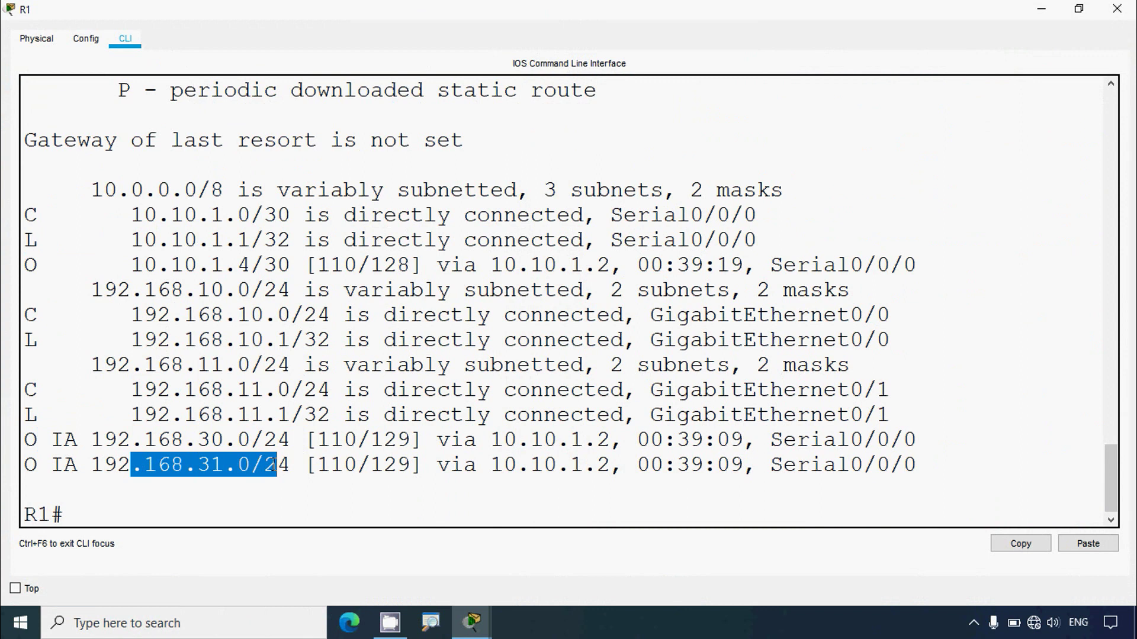
{"action": "left_click", "coordinate": [1116, 9]}
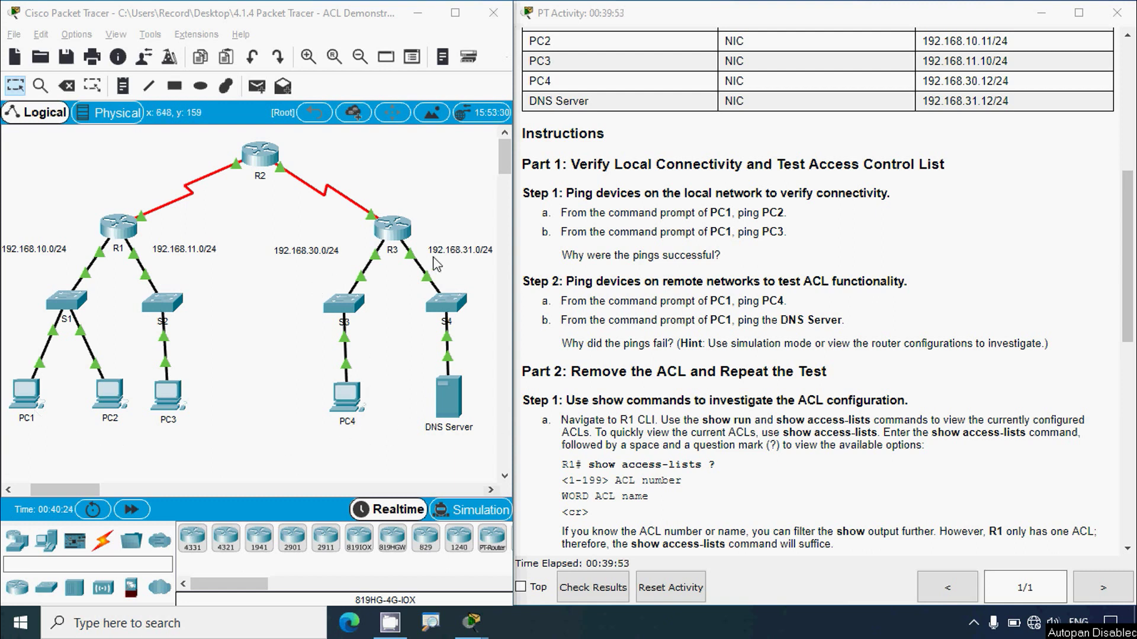
Switch to Simulation mode and limit the visible events to ICMP, with the simulation event list hidden
{"action": "left_click", "coordinate": [476, 514]}
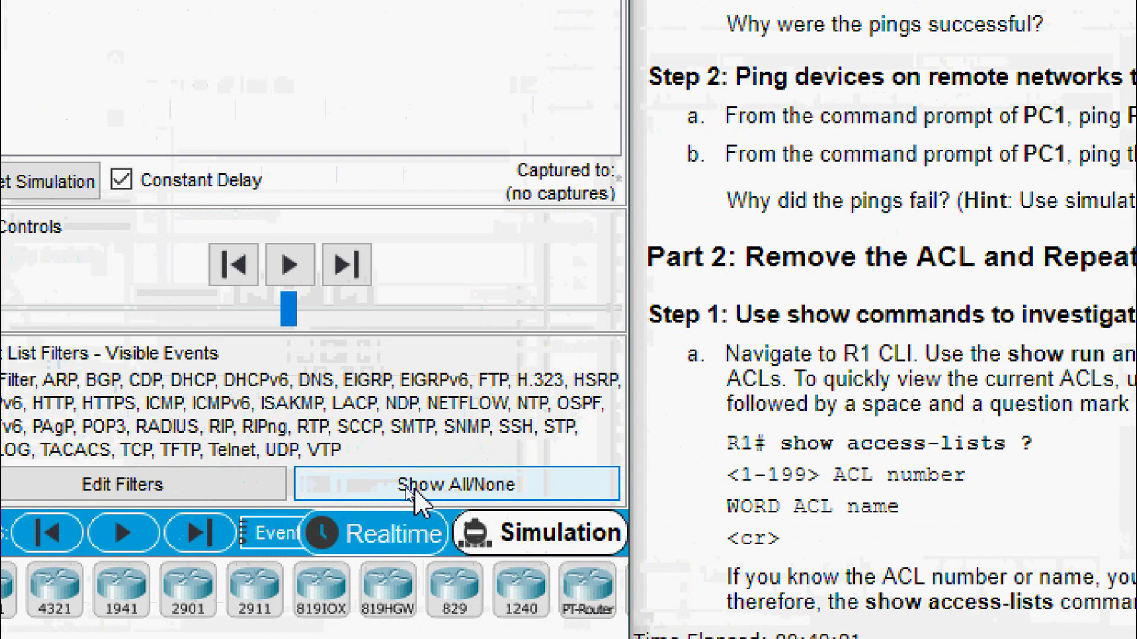
{"action": "left_click", "coordinate": [413, 488]}
{"action": "left_click", "coordinate": [274, 488]}
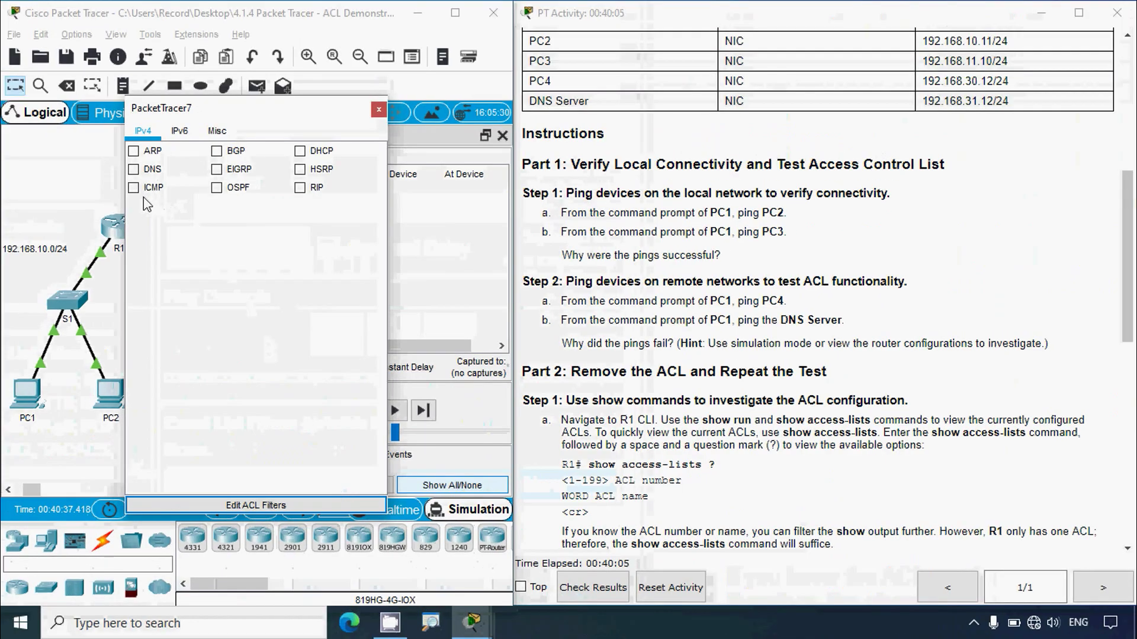
{"action": "left_click", "coordinate": [134, 188]}
{"action": "left_click", "coordinate": [378, 110]}
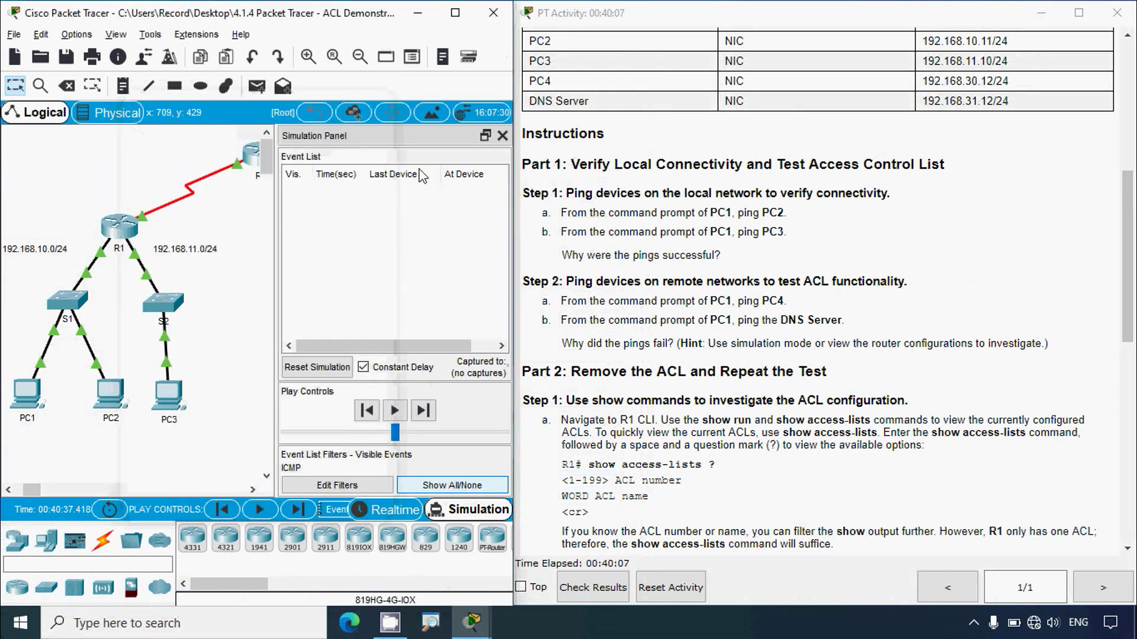
{"action": "left_click", "coordinate": [503, 137]}
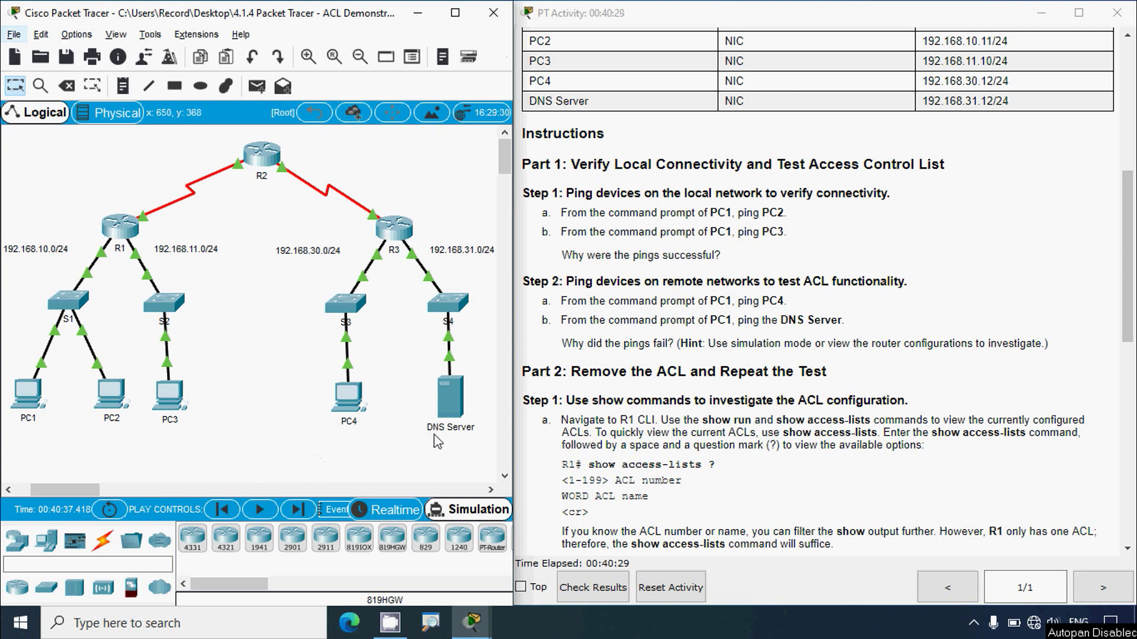
Repeat the ping to the DNS Server at 192.168.31.12 from PC1's command prompt, then return to the topology
{"action": "left_click", "coordinate": [27, 393]}
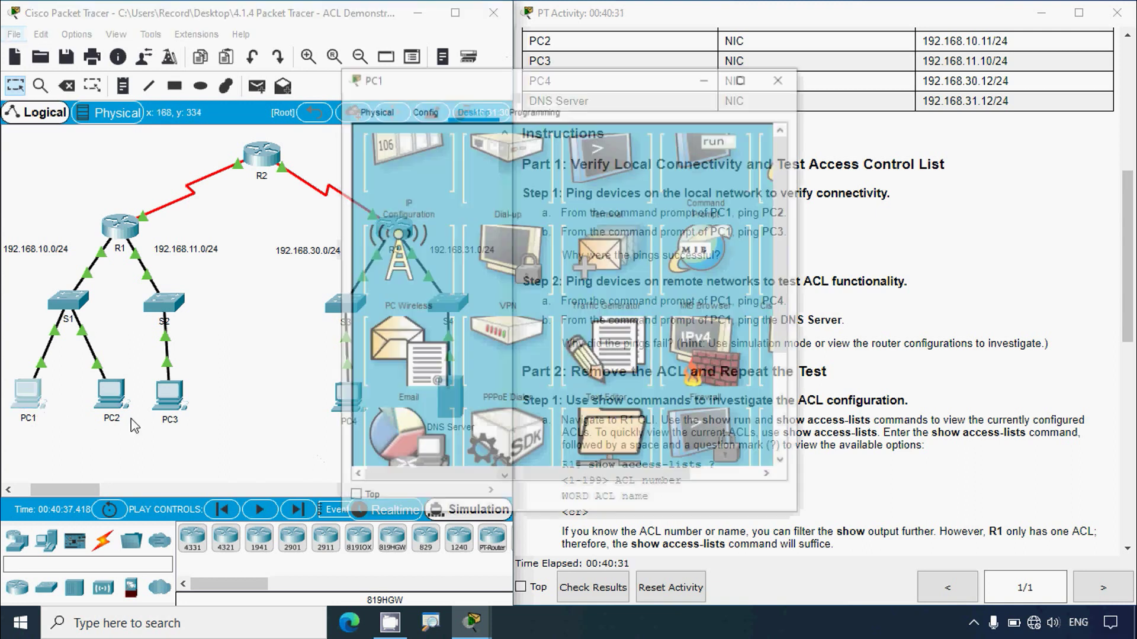
{"action": "left_click", "coordinate": [708, 176]}
{"action": "left_click", "coordinate": [744, 76]}
{"action": "scroll", "coordinate": [266, 457], "scroll_direction": "down", "scroll_amount": 6}
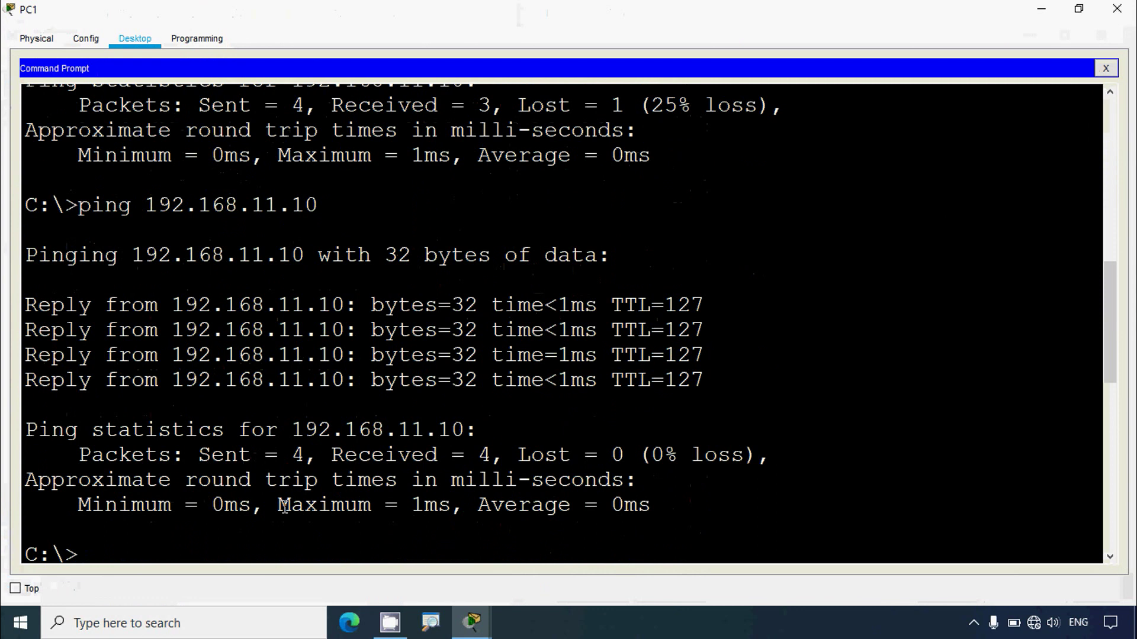
{"action": "scroll", "coordinate": [285, 508], "scroll_direction": "down", "scroll_amount": 8}
{"action": "key", "text": "Return"}
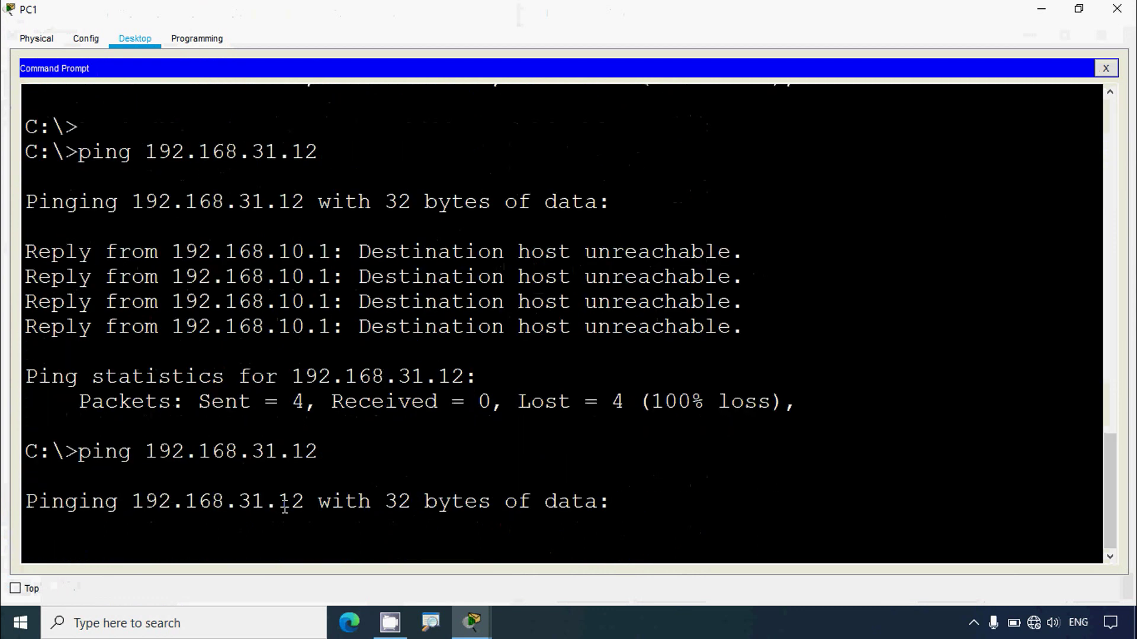
{"action": "left_click_drag", "start_coordinate": [258, 452], "coordinate": [332, 454]}
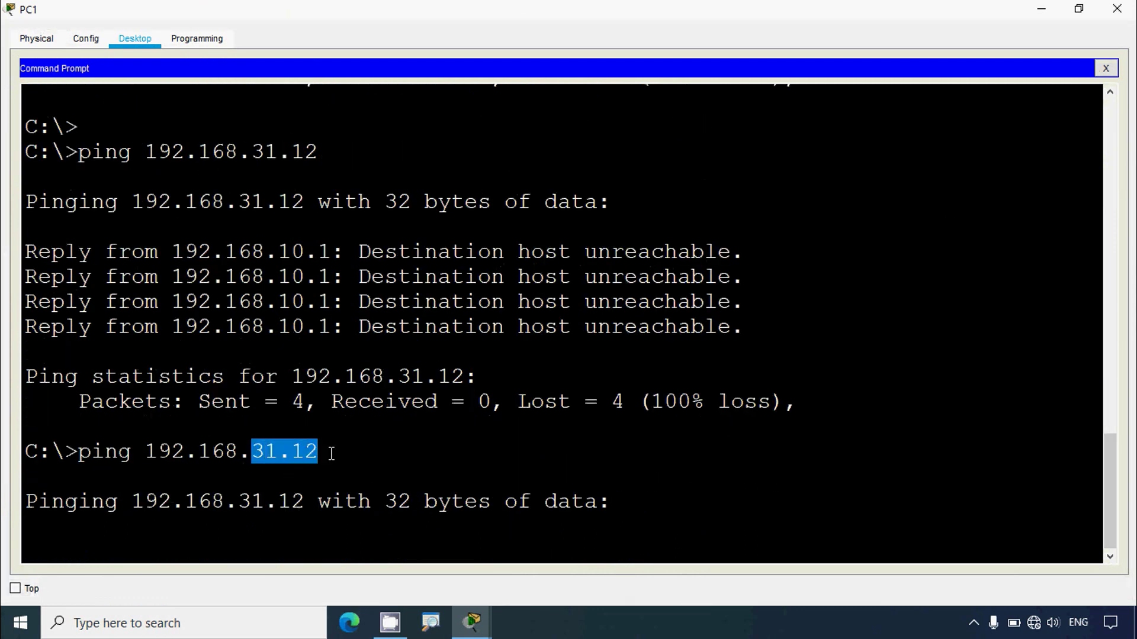
{"action": "left_click", "coordinate": [1041, 8]}
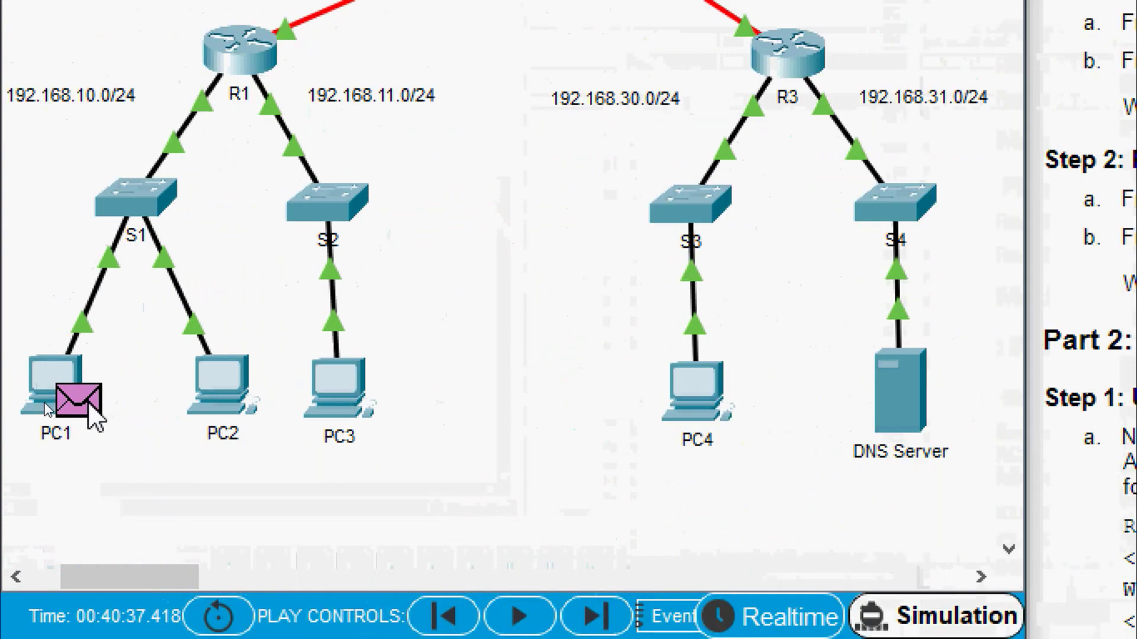
Step the simulation forward to trace the first ICMP packet from PC1 through S1 to R1 and the reply back
{"action": "mouse_move", "coordinate": [89, 404]}
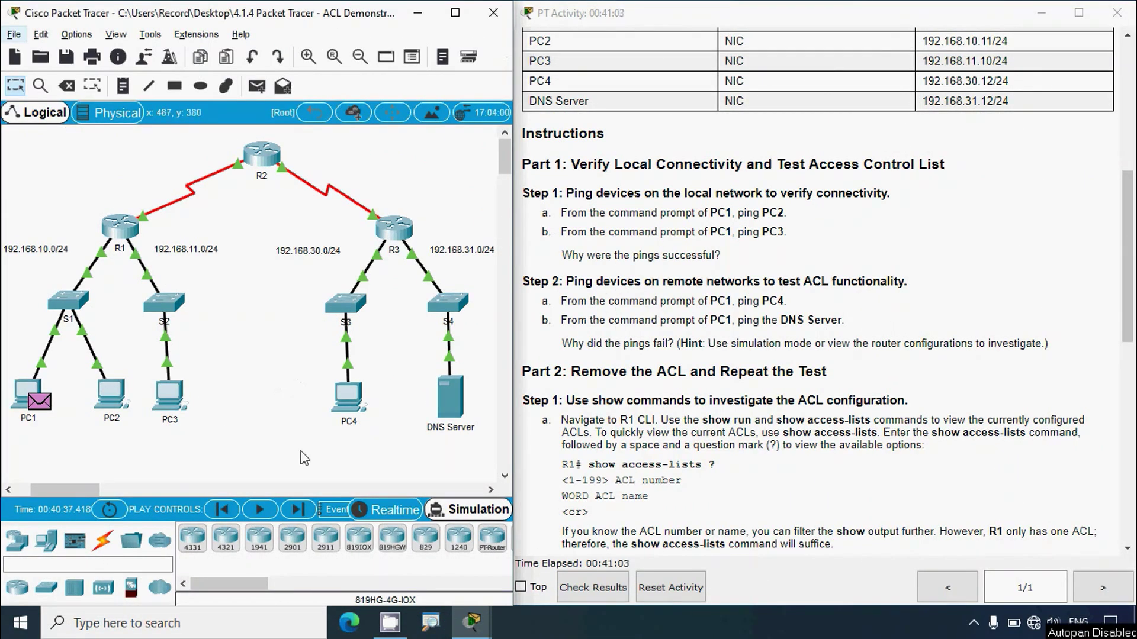
{"action": "left_click", "coordinate": [300, 512]}
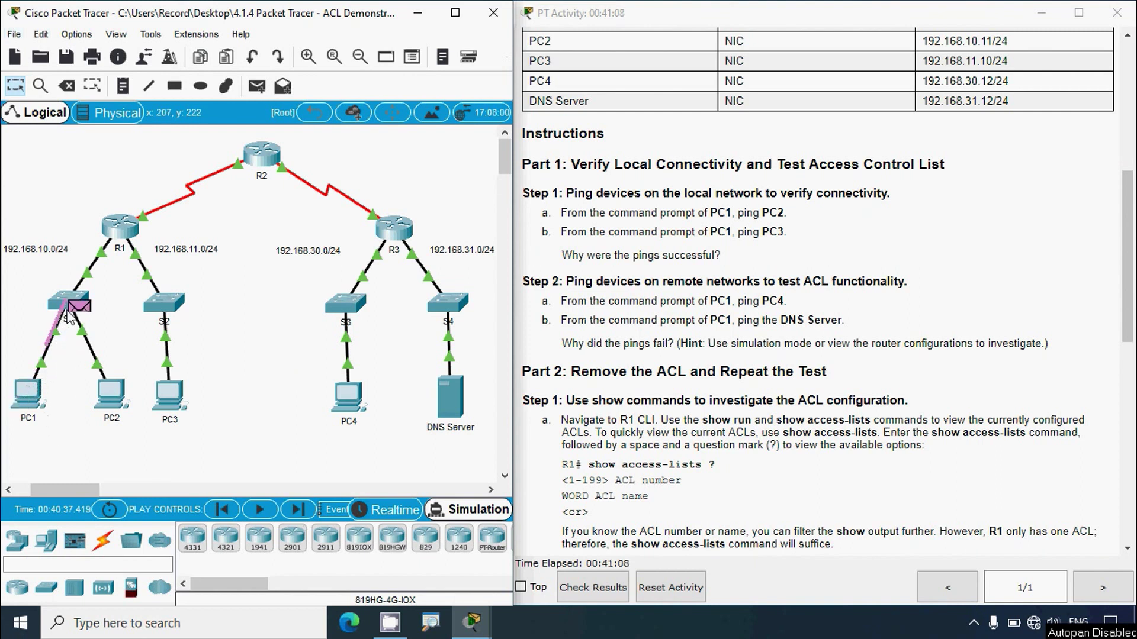
{"action": "left_click", "coordinate": [296, 511]}
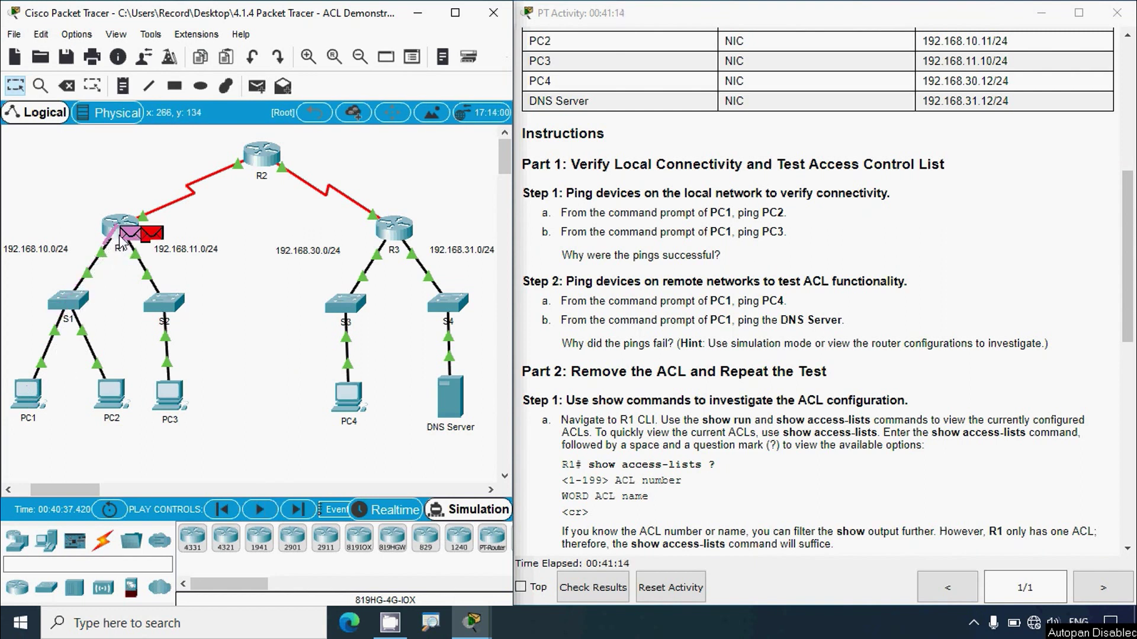
{"action": "mouse_move", "coordinate": [125, 235]}
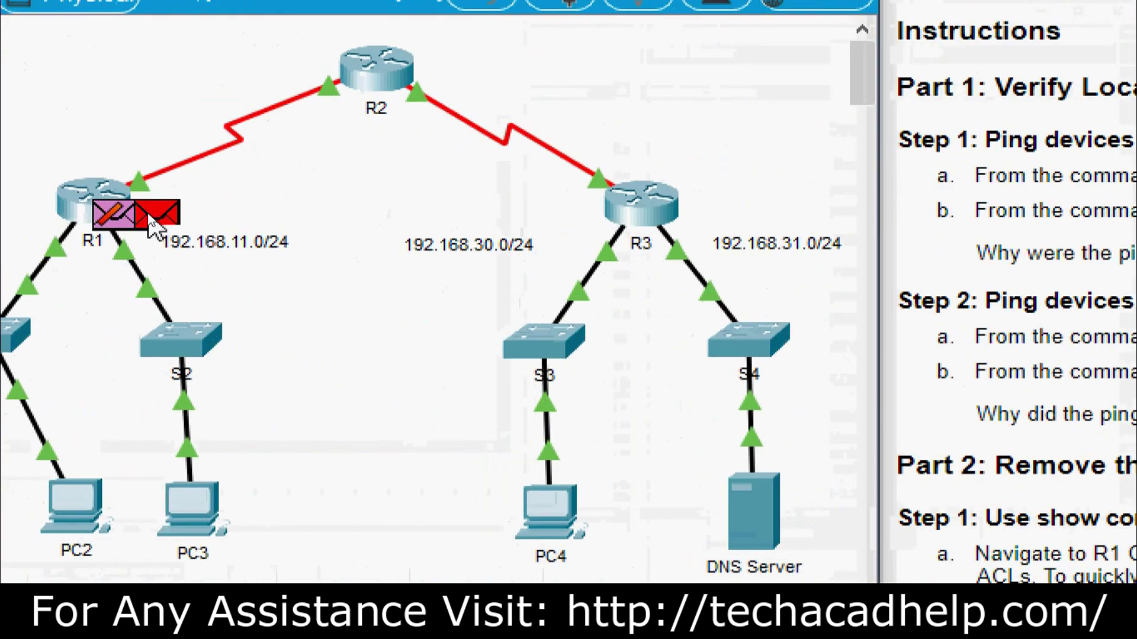
{"action": "mouse_move", "coordinate": [150, 218]}
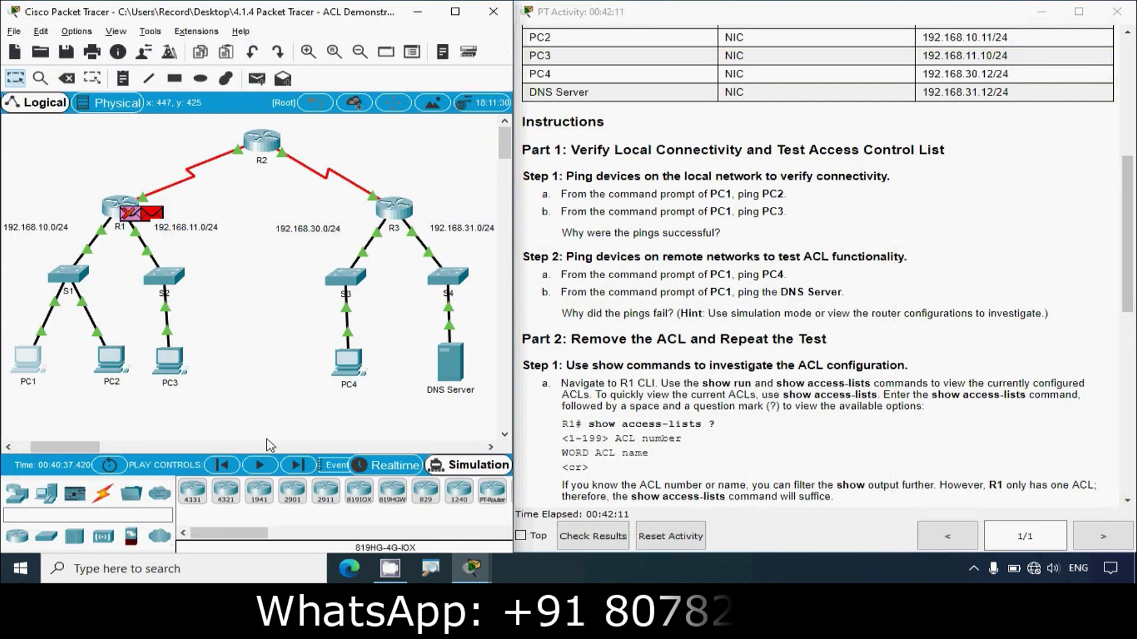
{"action": "left_click", "coordinate": [298, 468]}
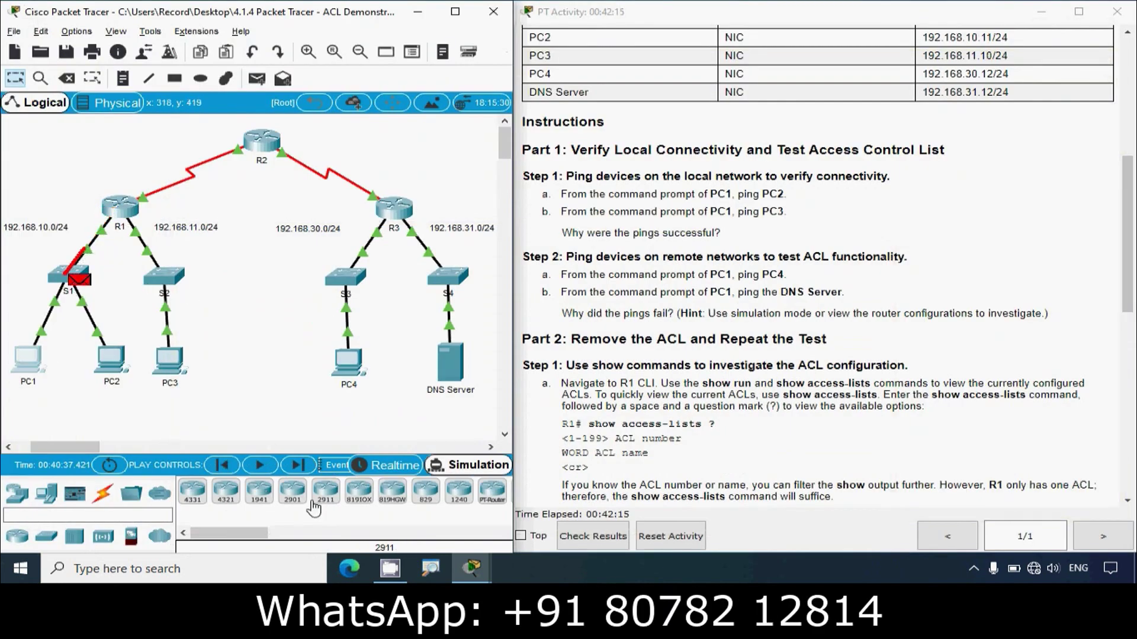
{"action": "left_click", "coordinate": [297, 467]}
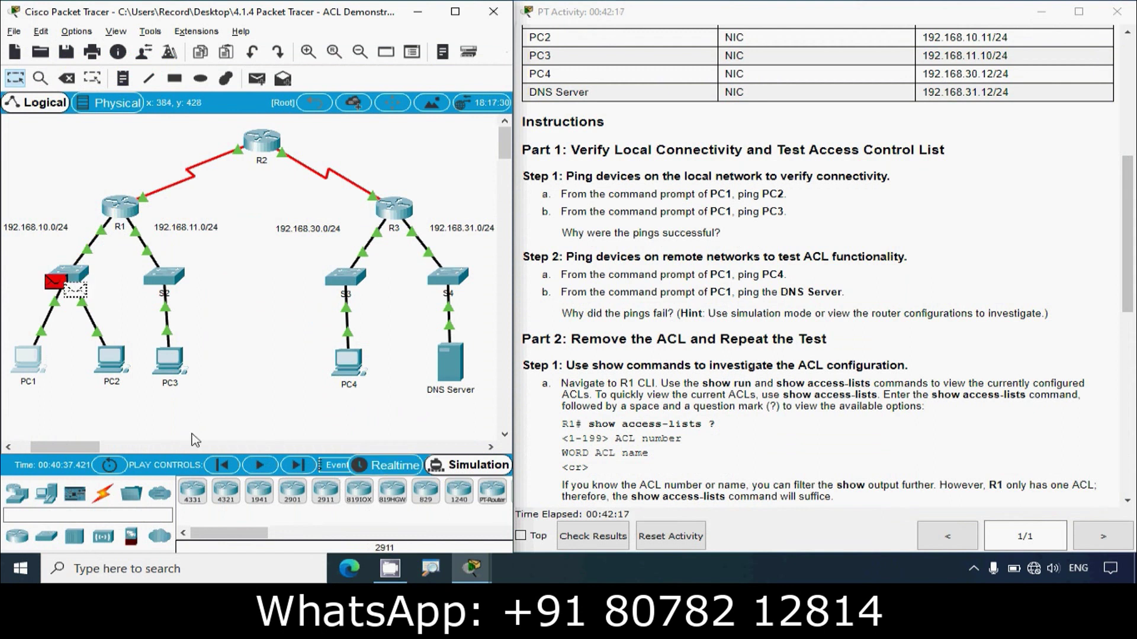
Examine the first reply to the 192.168.31.12 ping and the earlier packet statistics in PC1's command prompt
{"action": "left_click", "coordinate": [24, 377]}
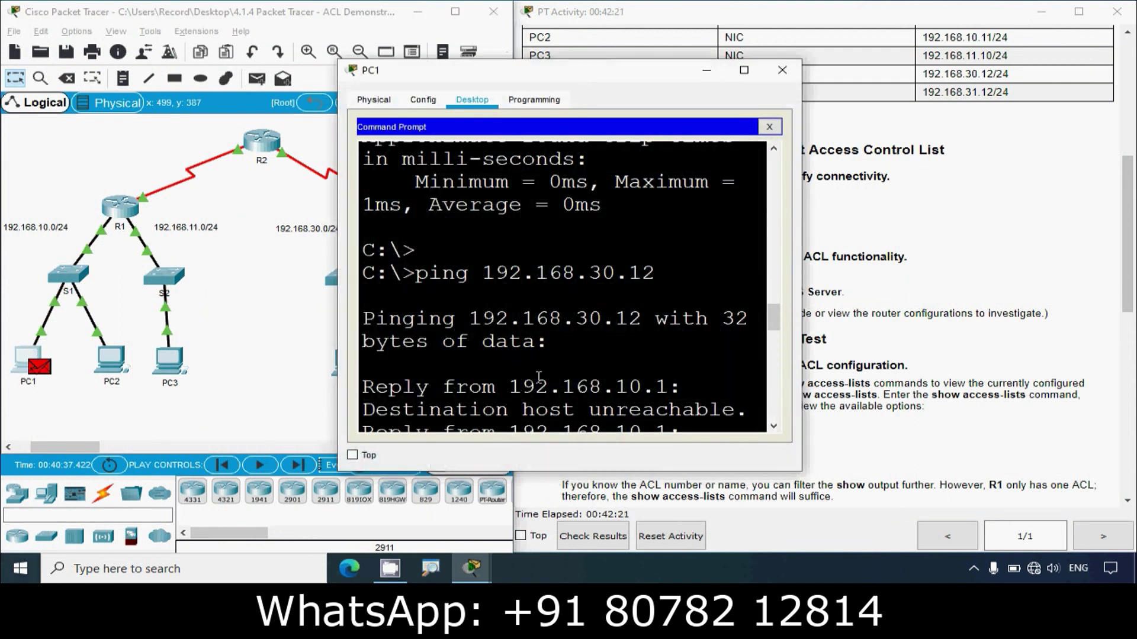
{"action": "scroll", "coordinate": [545, 382], "scroll_direction": "down", "scroll_amount": 5}
{"action": "left_click", "coordinate": [744, 70]}
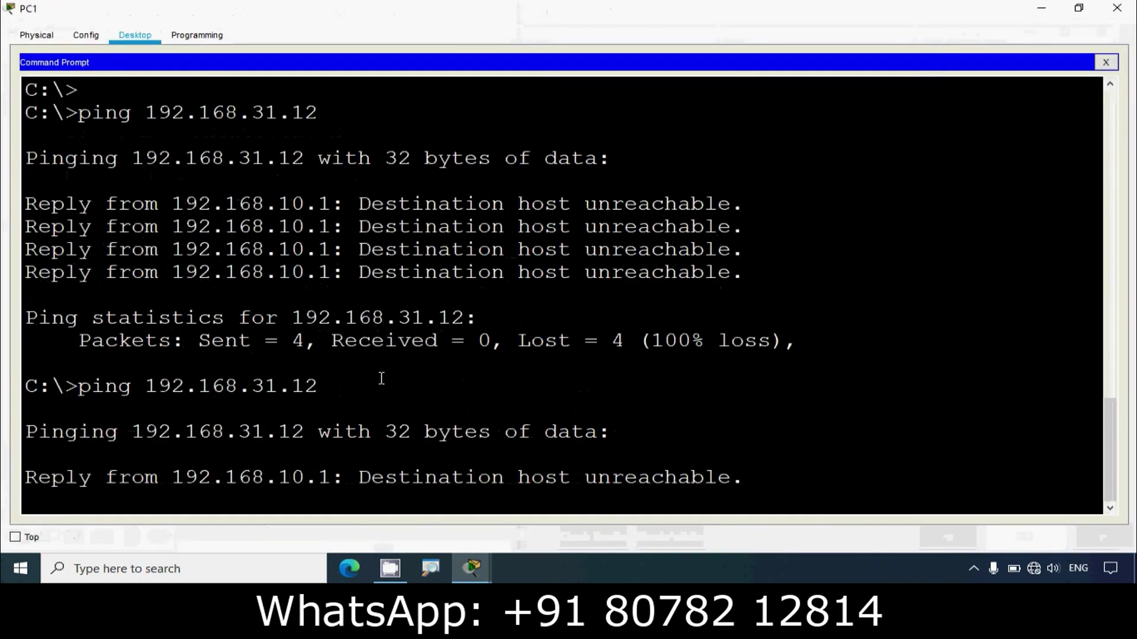
{"action": "left_click_drag", "start_coordinate": [723, 477], "coordinate": [3, 473]}
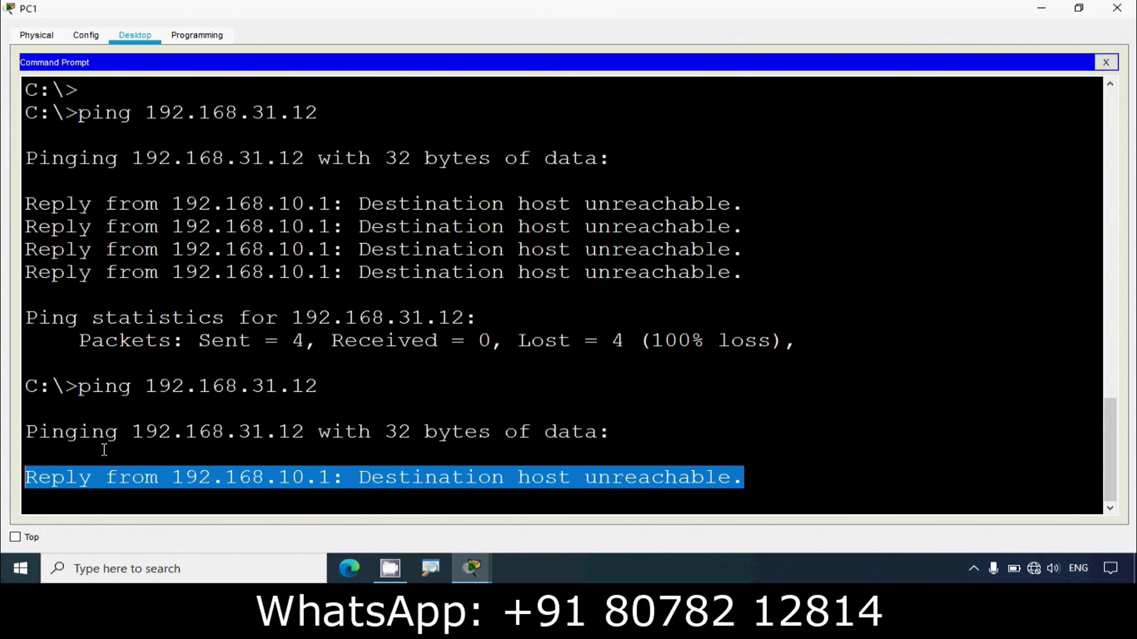
{"action": "left_click_drag", "start_coordinate": [199, 341], "coordinate": [330, 342]}
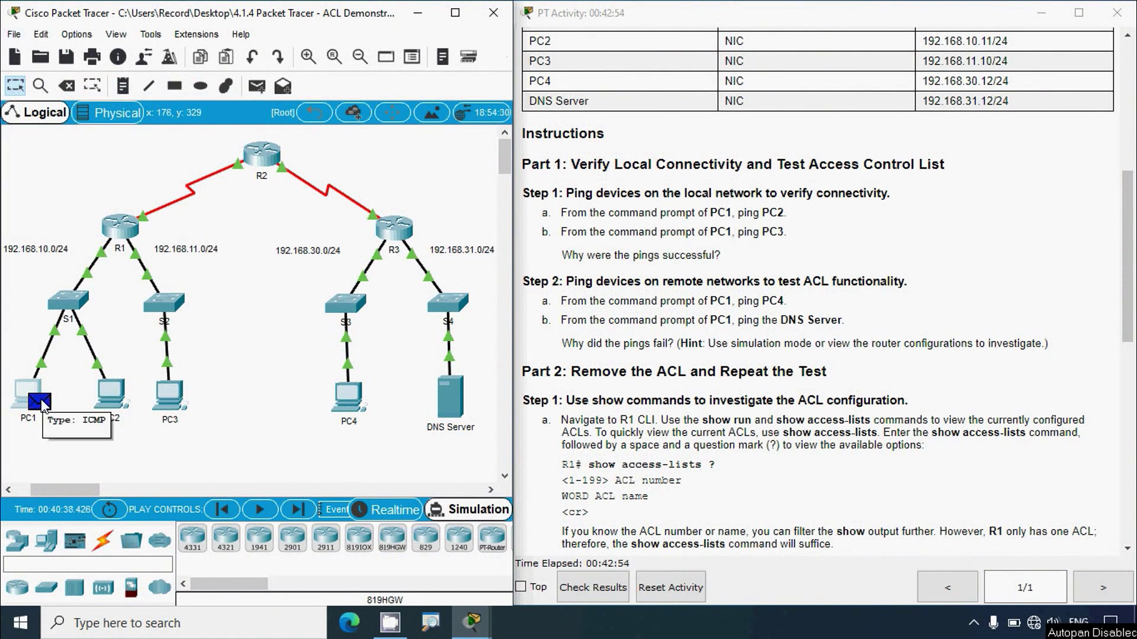
Step the simulation forward to trace the second ICMP packet from PC1 through S1 to R1
{"action": "left_click", "coordinate": [298, 512]}
{"action": "left_click", "coordinate": [298, 512]}
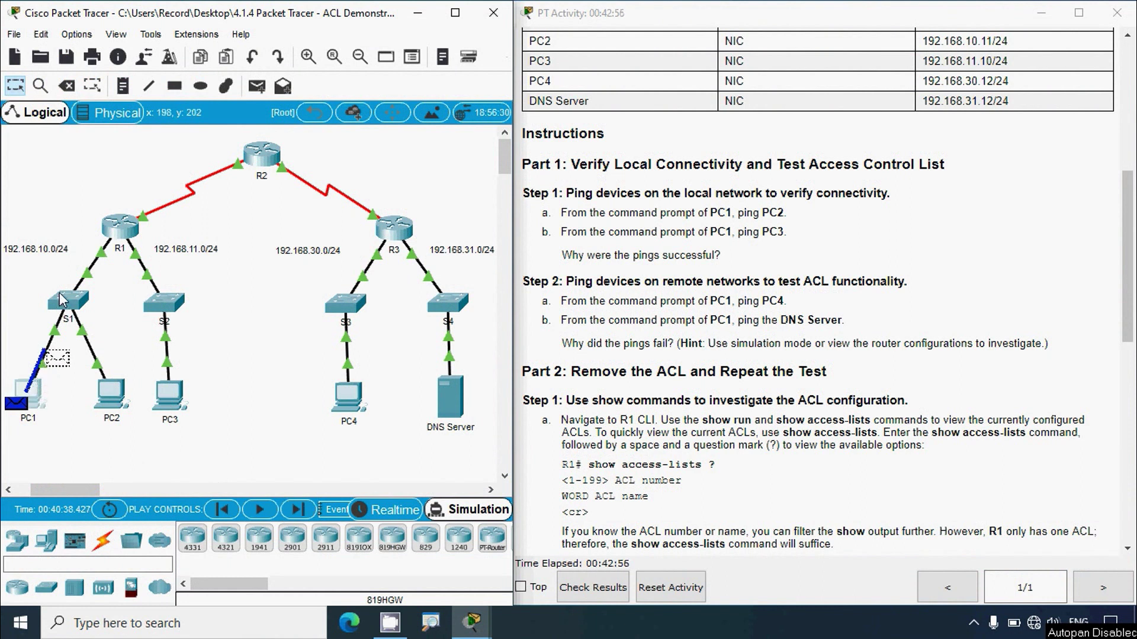
{"action": "left_click", "coordinate": [298, 512]}
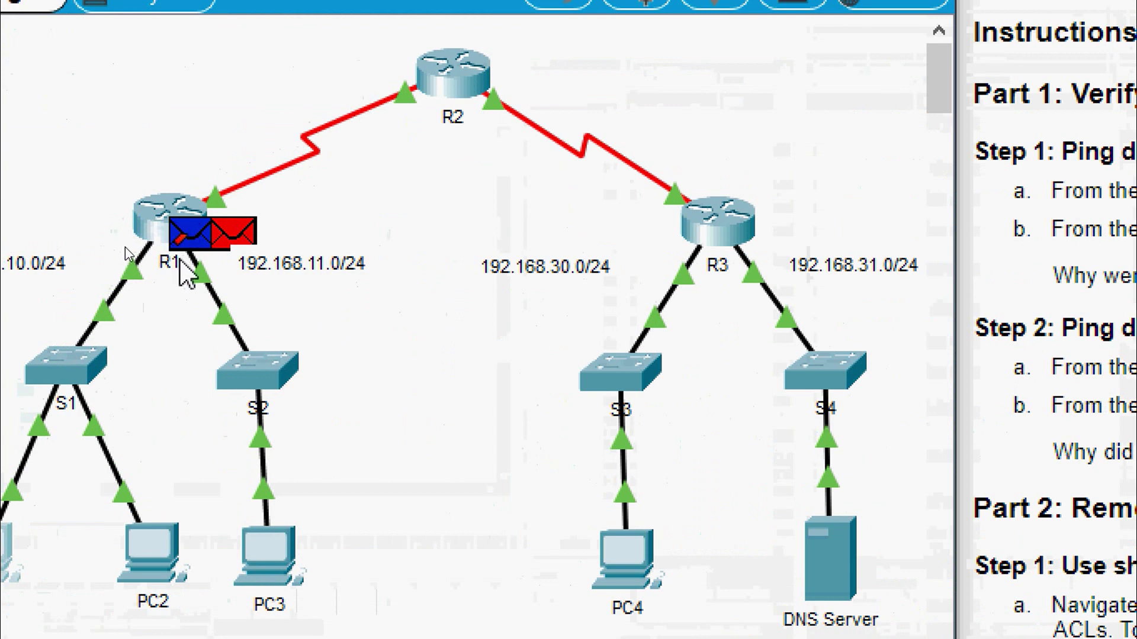
{"action": "mouse_move", "coordinate": [180, 262]}
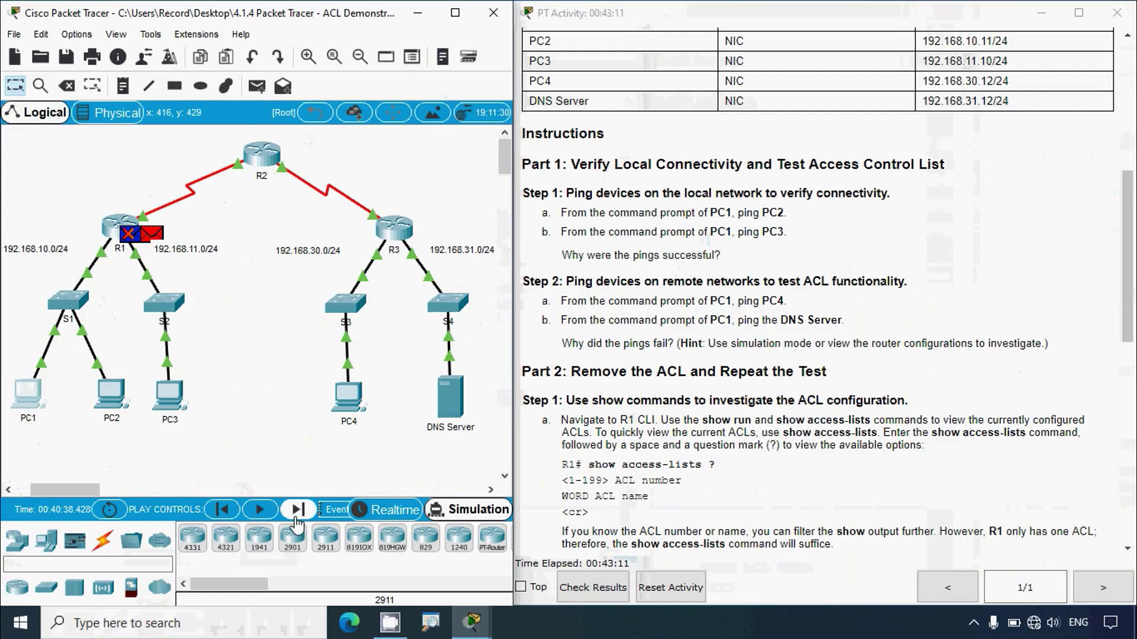
Step the simulation forward until the second reply travels from R1 back to PC1, and check it in PC1's command prompt
{"action": "left_click", "coordinate": [298, 515]}
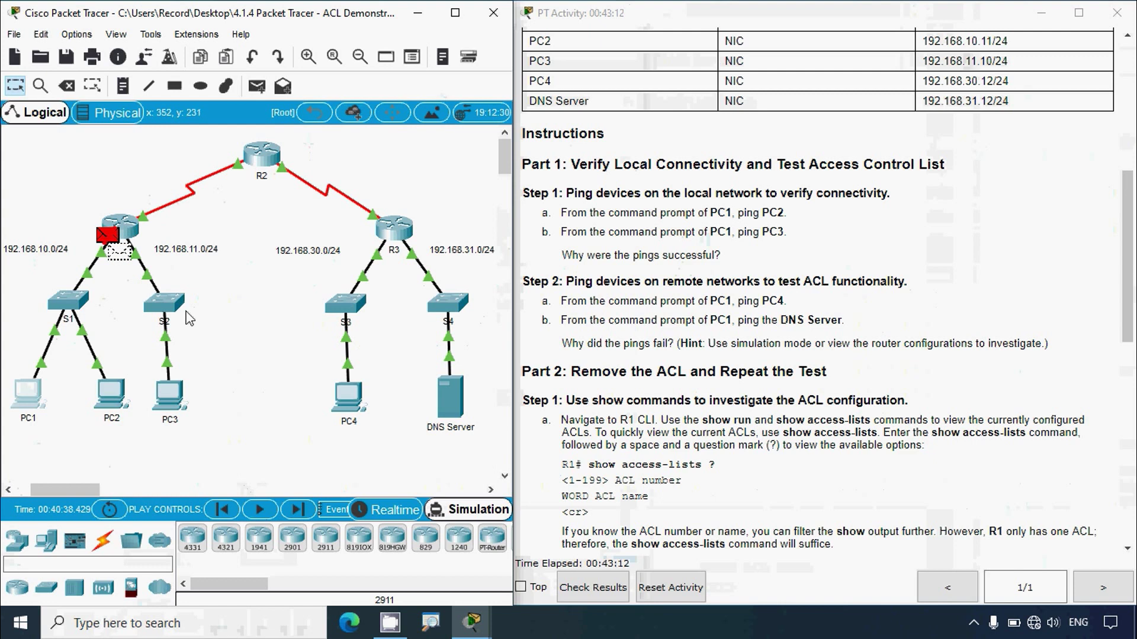
{"action": "left_click", "coordinate": [301, 510]}
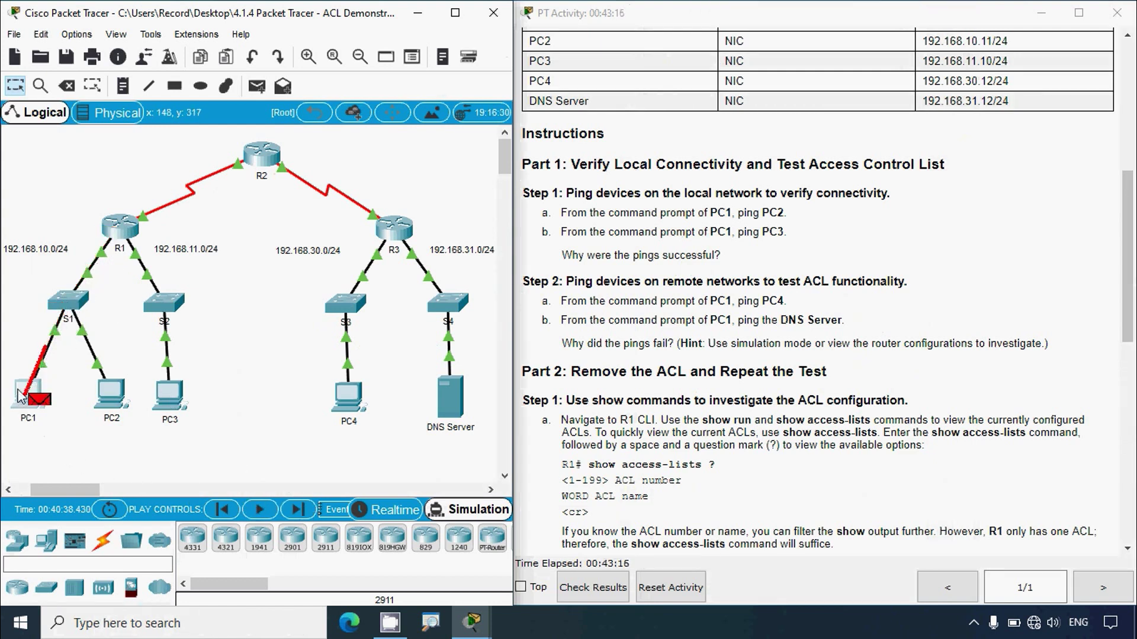
{"action": "left_click", "coordinate": [24, 409]}
{"action": "left_click", "coordinate": [744, 77]}
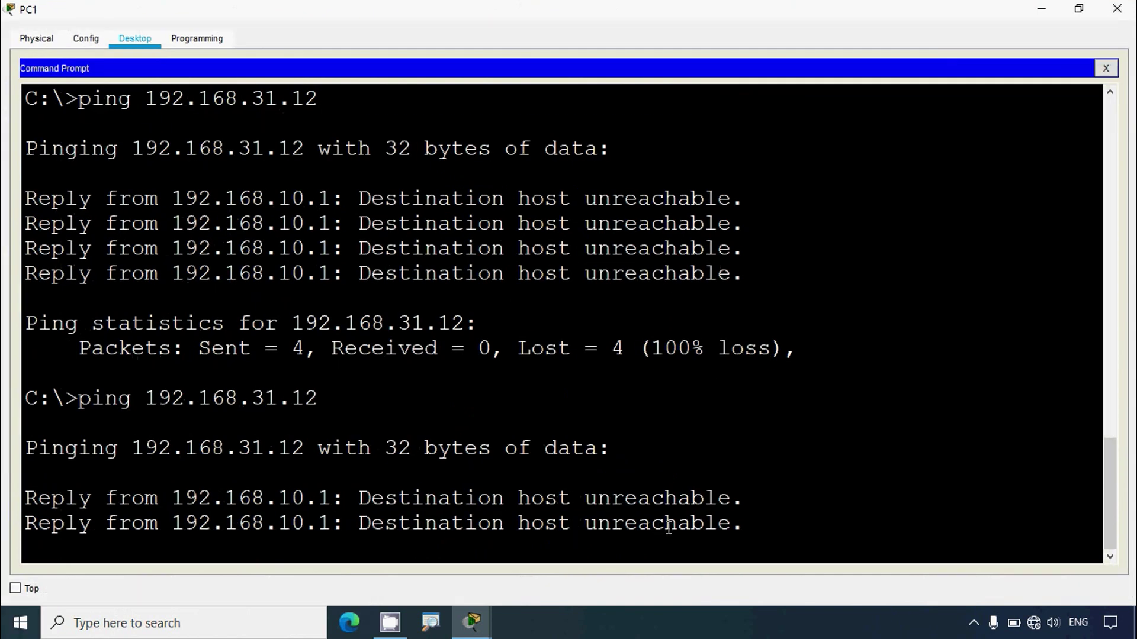
{"action": "left_click", "coordinate": [1117, 8]}
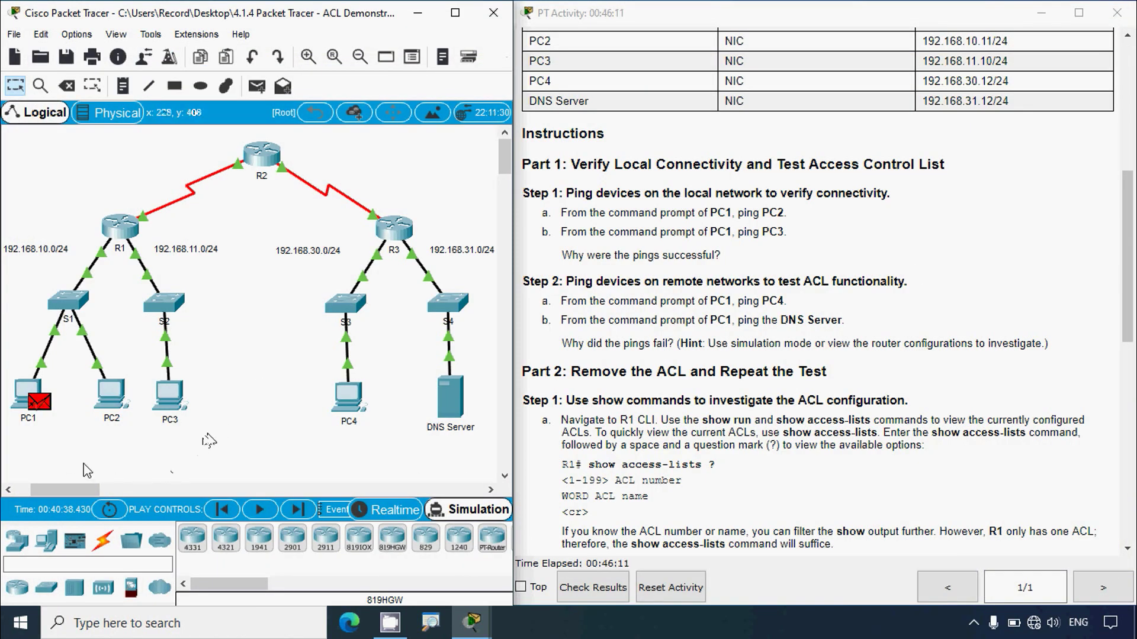
Switch the network from simulation mode back to realtime mode
{"action": "mouse_move", "coordinate": [41, 413]}
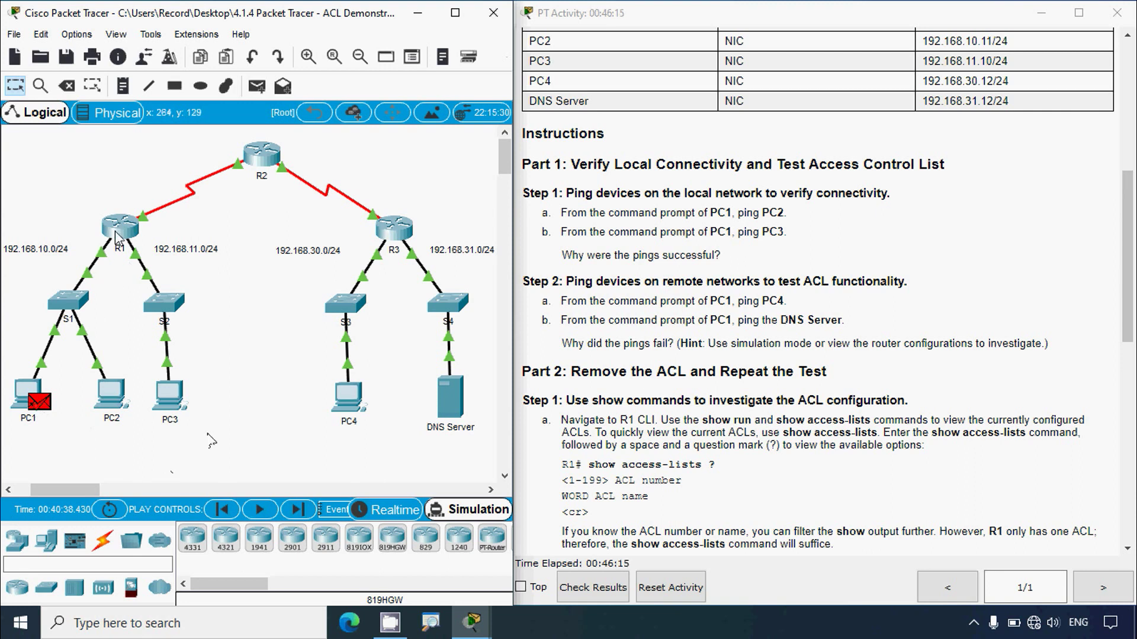
{"action": "mouse_move", "coordinate": [122, 238]}
{"action": "mouse_move", "coordinate": [362, 431]}
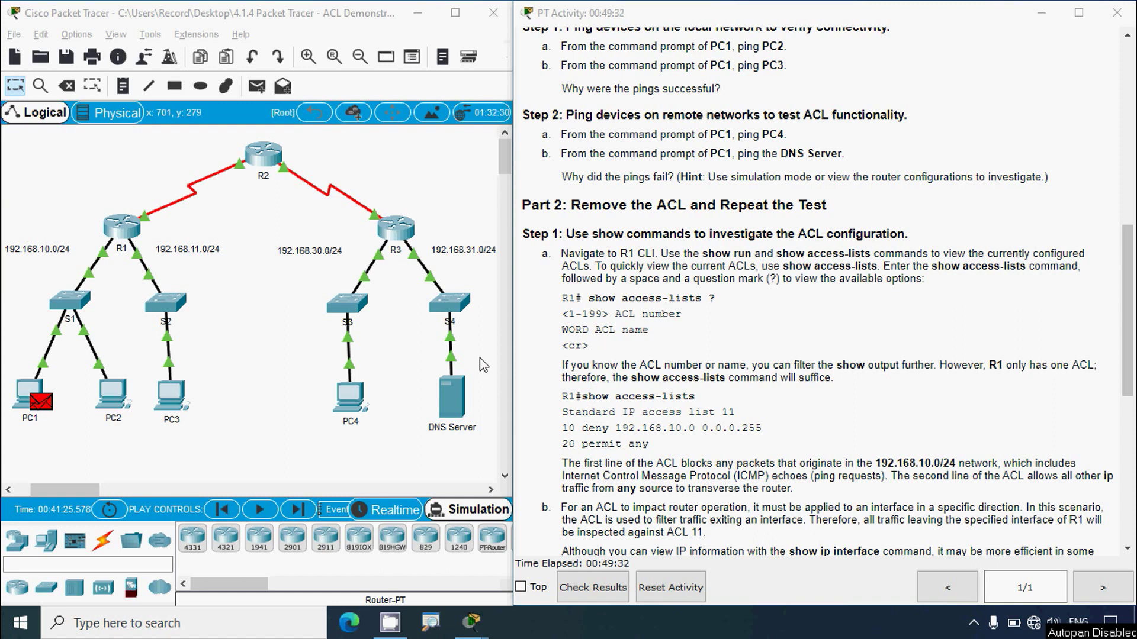
{"action": "left_click", "coordinate": [394, 510]}
{"action": "left_click", "coordinate": [646, 332]}
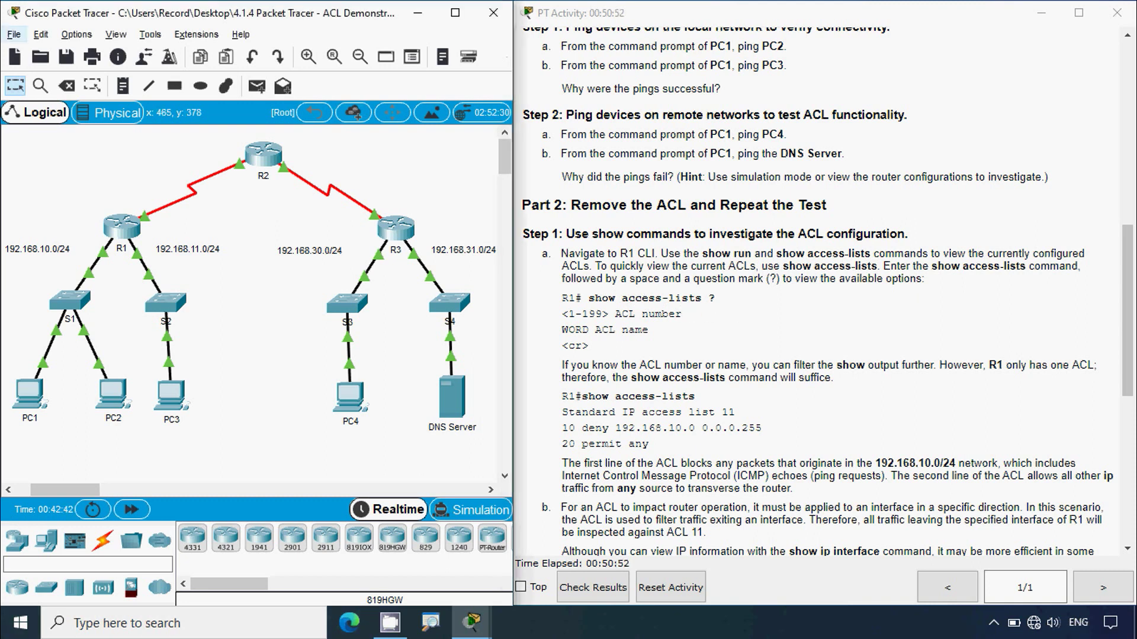
Open R1's command line and list the available options with show access-list ?
{"action": "left_click", "coordinate": [129, 248]}
{"action": "left_click_drag", "start_coordinate": [553, 89], "coordinate": [408, 74]}
{"action": "left_click", "coordinate": [594, 67]}
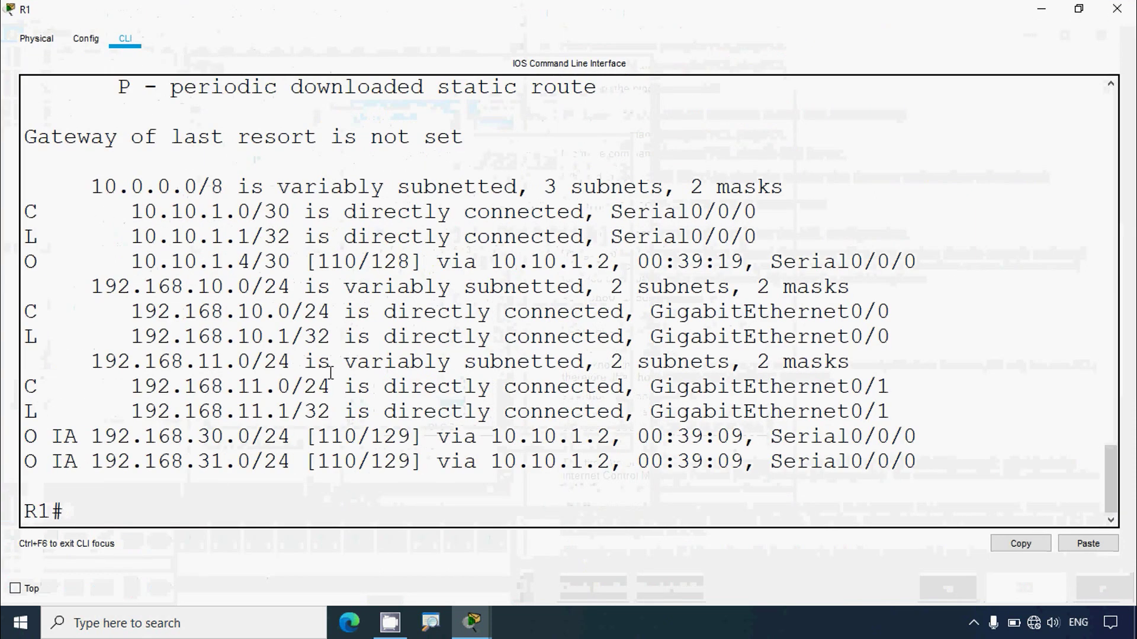
{"action": "type", "text": "how "}
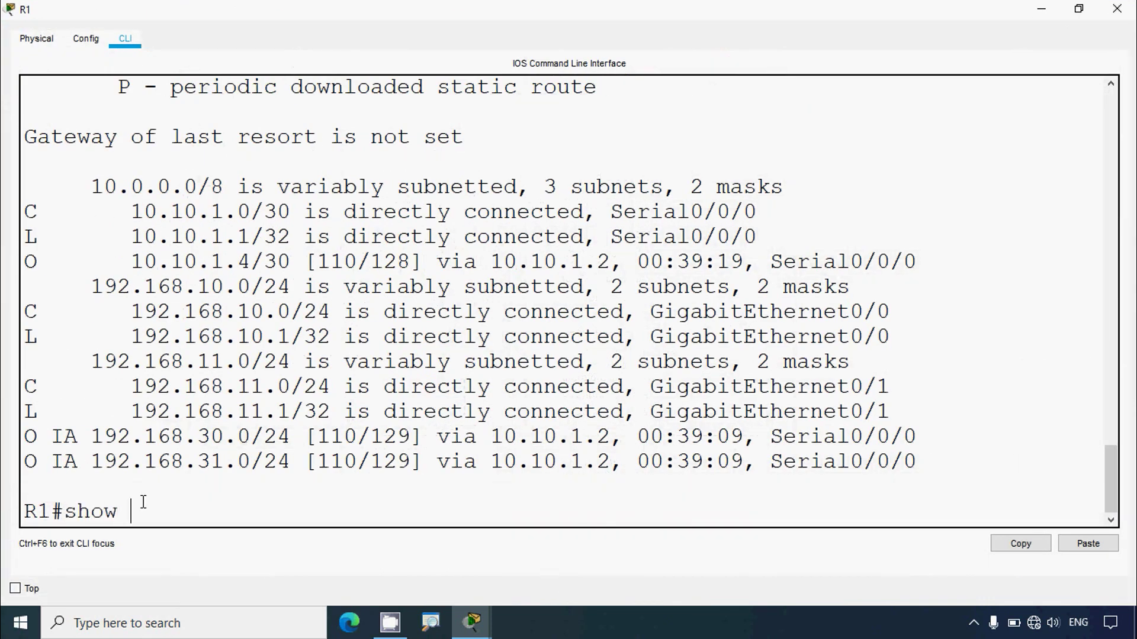
{"action": "type", "text": "access-list ?"}
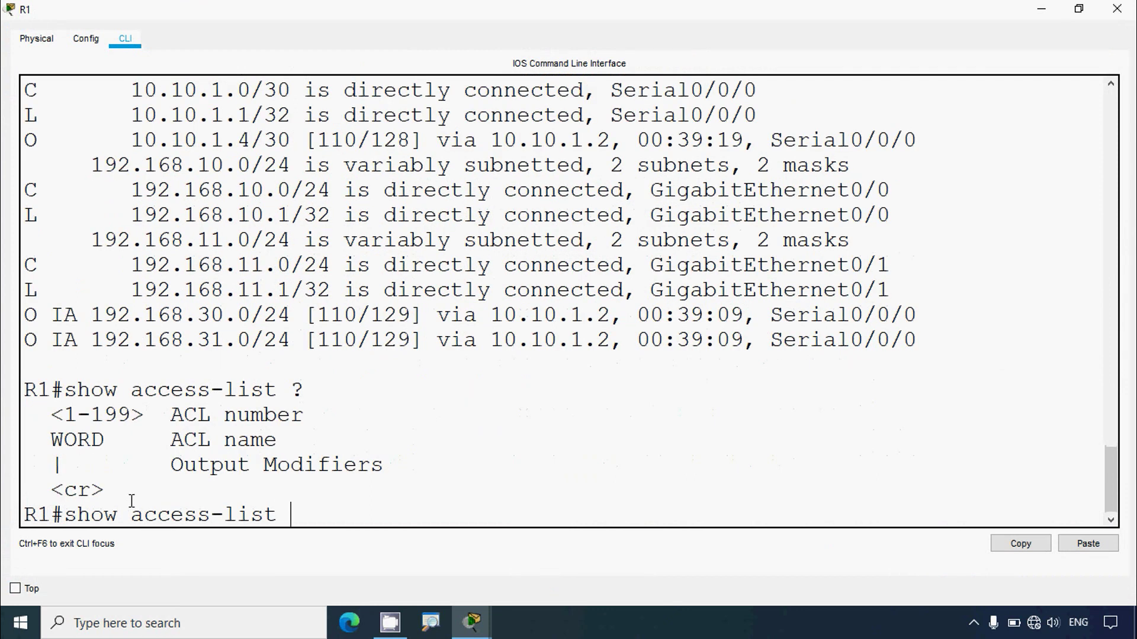
Examine the ACL number, ACL name, output modifier and <cr> options of show access-list alongside the lab instructions
{"action": "left_click_drag", "start_coordinate": [171, 414], "coordinate": [301, 413]}
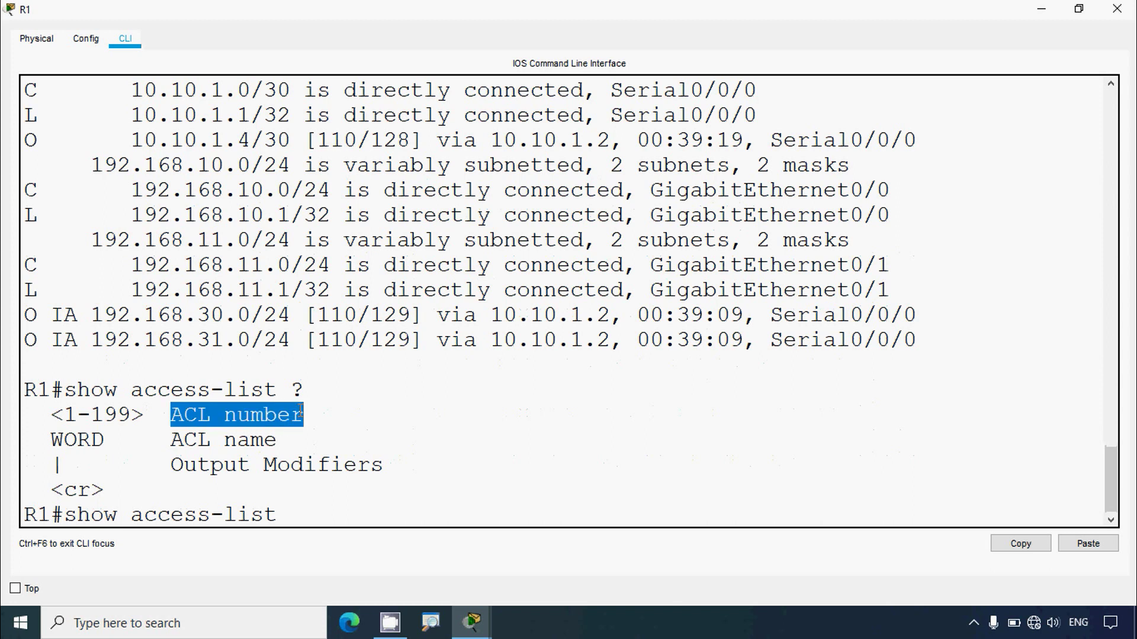
{"action": "left_click_drag", "start_coordinate": [172, 439], "coordinate": [282, 440]}
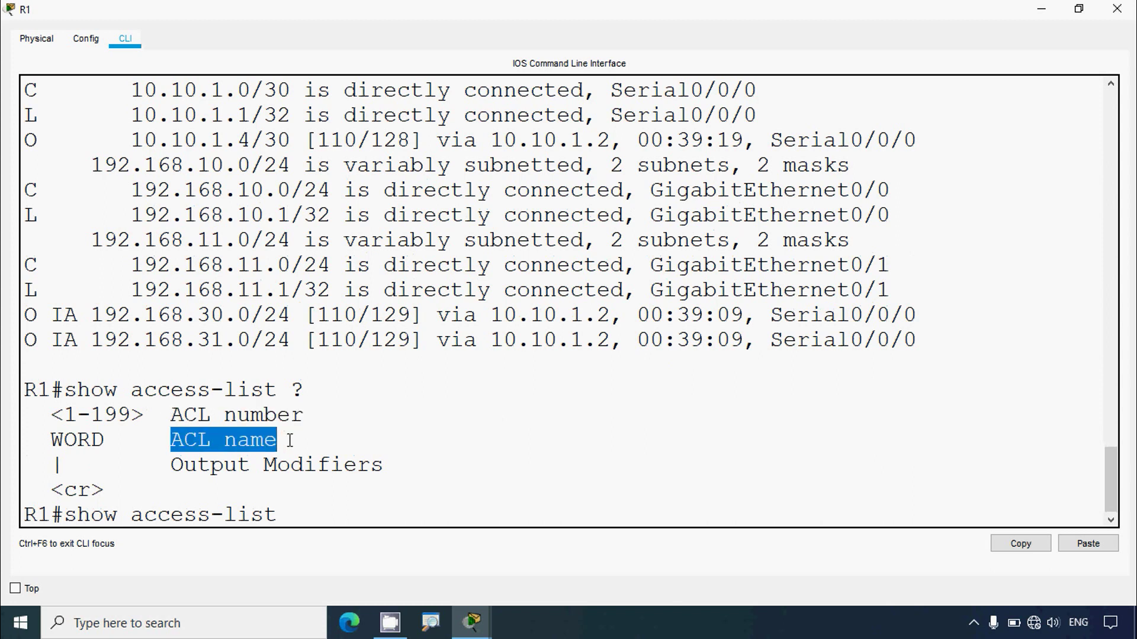
{"action": "left_click_drag", "start_coordinate": [50, 465], "coordinate": [64, 465]}
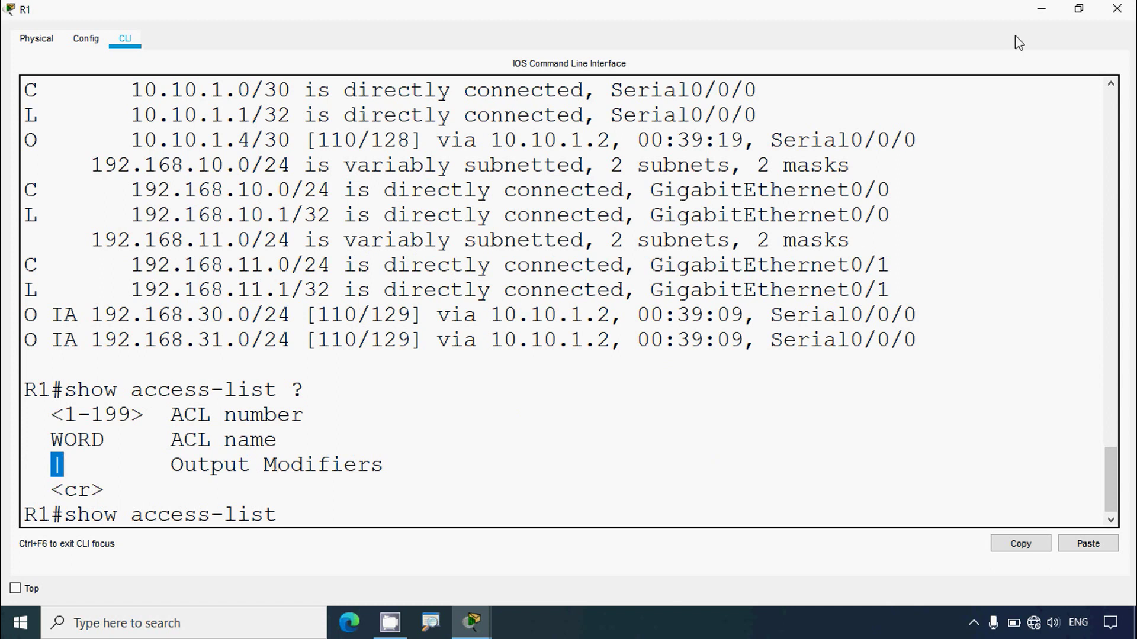
{"action": "left_click", "coordinate": [1032, 11]}
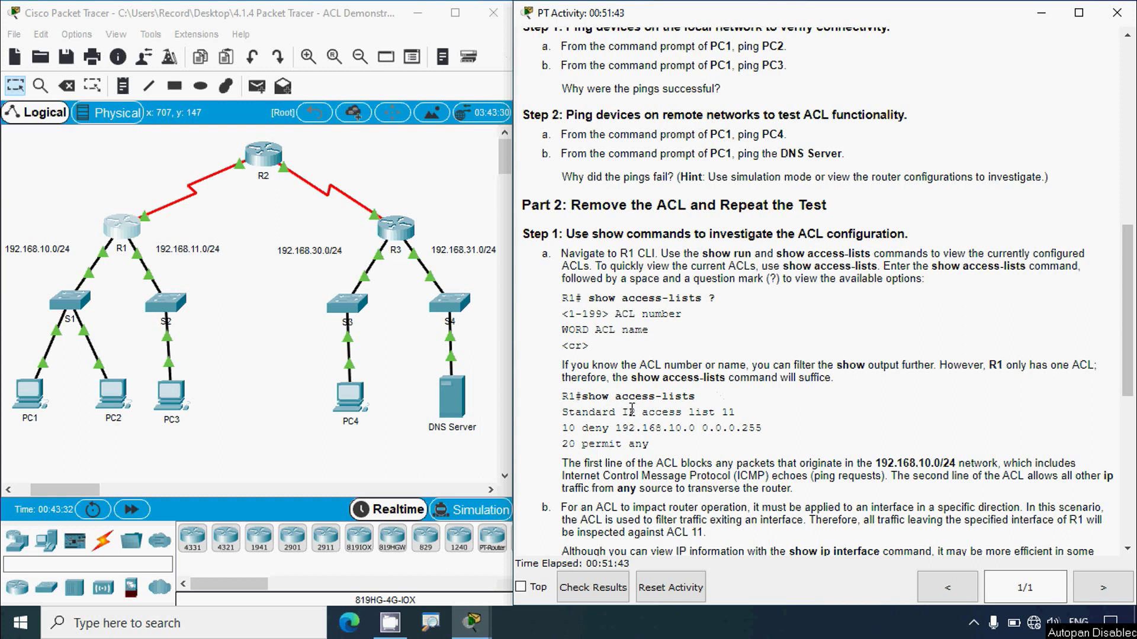
{"action": "left_click", "coordinate": [125, 243]}
{"action": "left_click", "coordinate": [592, 66]}
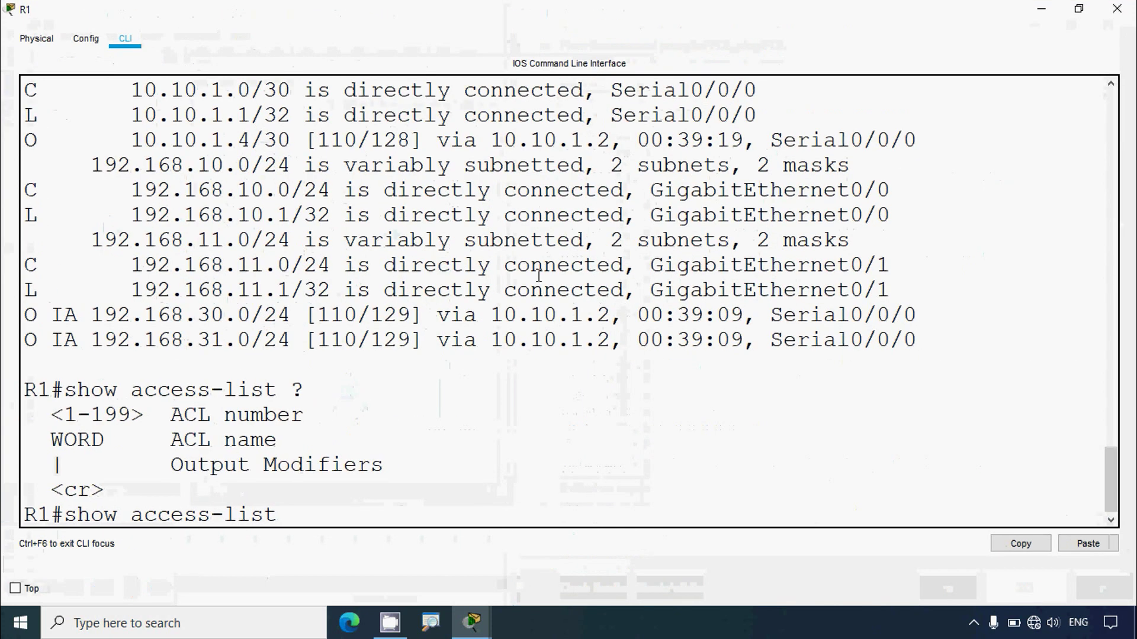
{"action": "left_click_drag", "start_coordinate": [115, 488], "coordinate": [42, 492]}
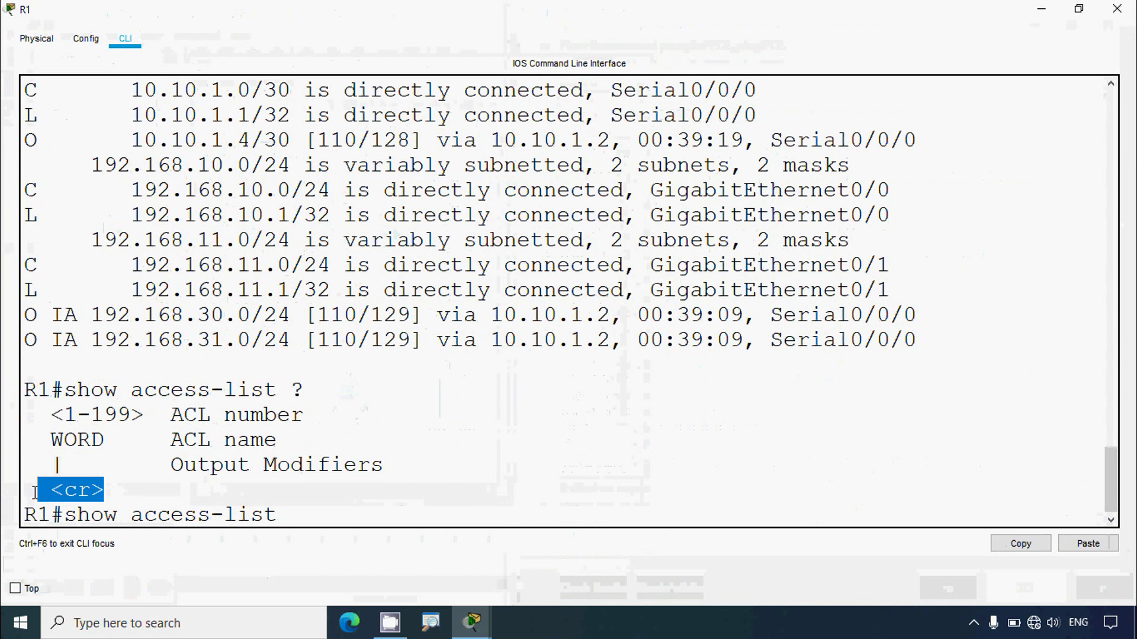
Run show access-list on R1 and examine the ACL number and the deny entry's sequence number, network and wildcard mask
{"action": "left_click", "coordinate": [272, 516]}
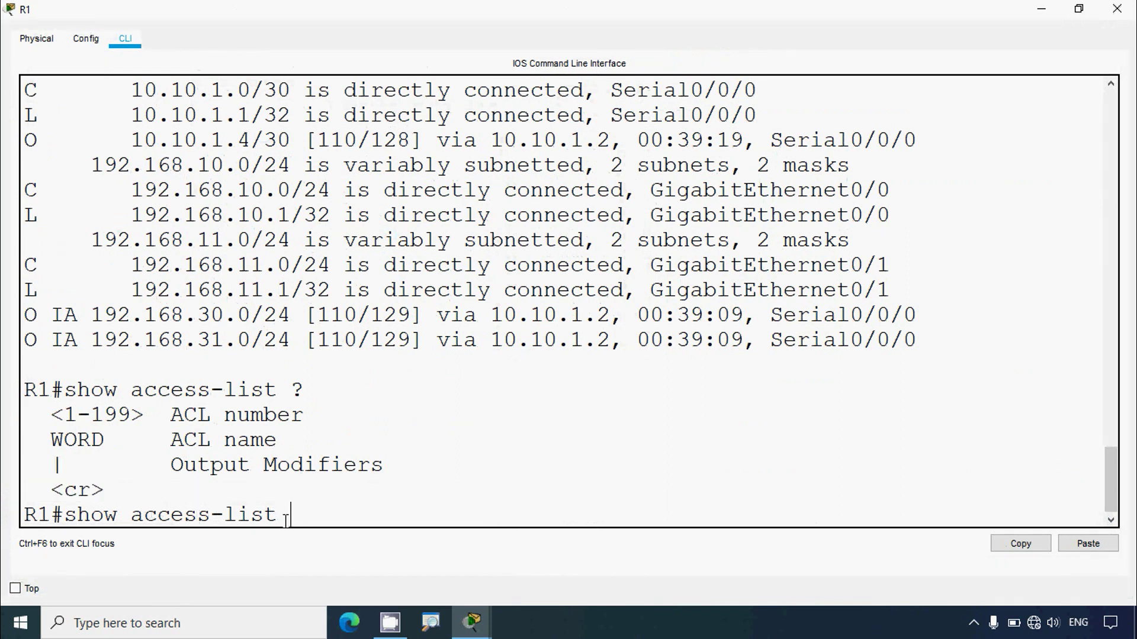
{"action": "key", "text": "Return"}
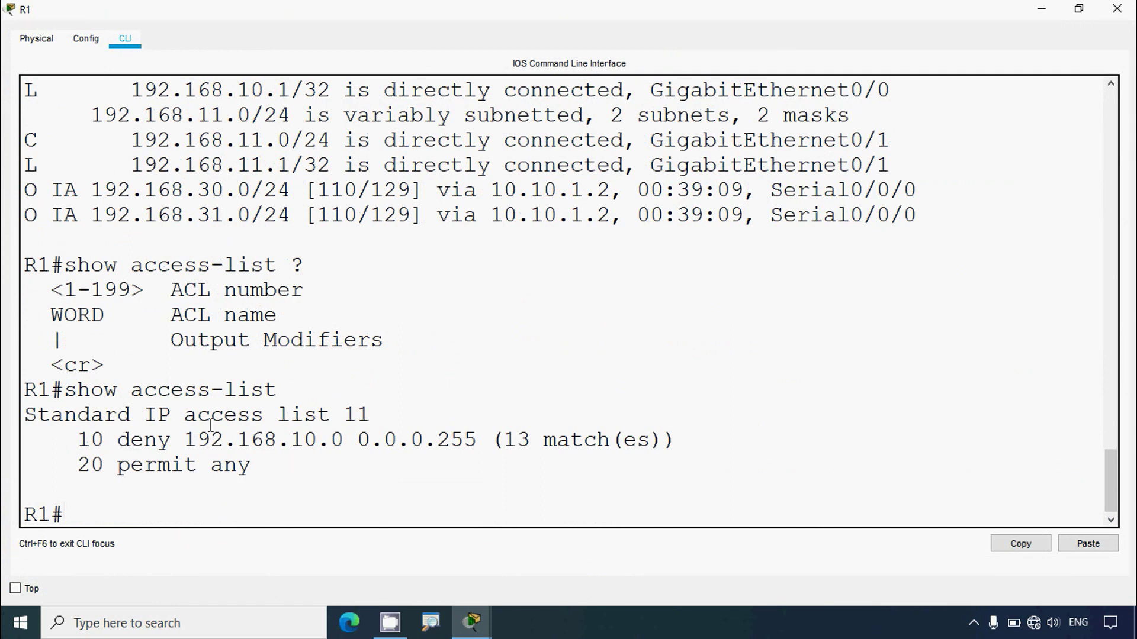
{"action": "left_click_drag", "start_coordinate": [332, 415], "coordinate": [398, 410]}
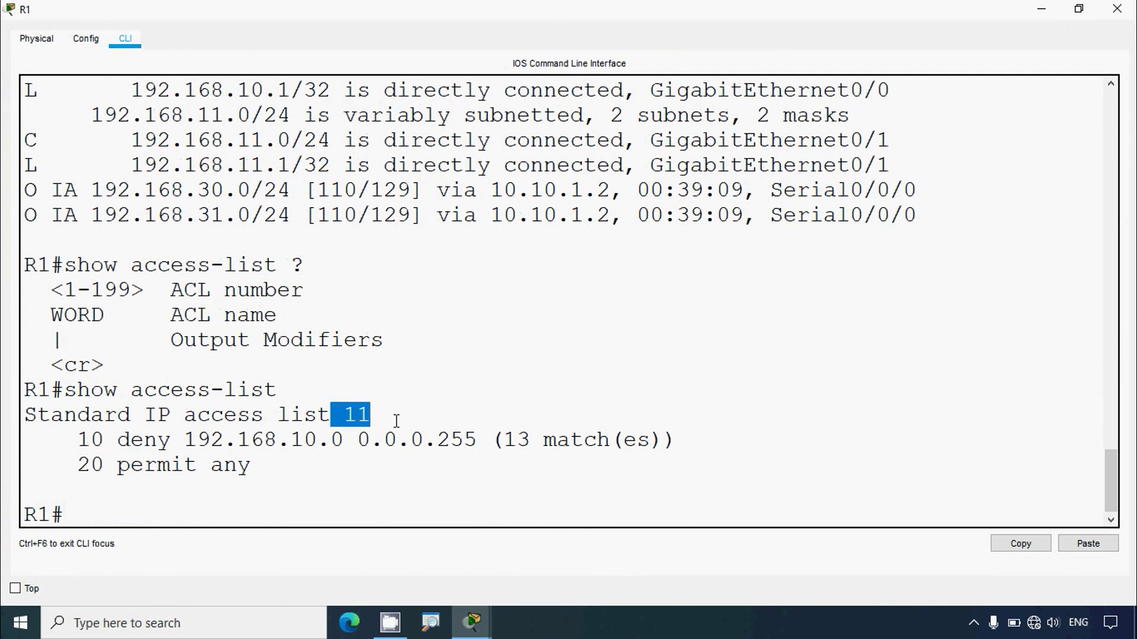
{"action": "left_click", "coordinate": [328, 460]}
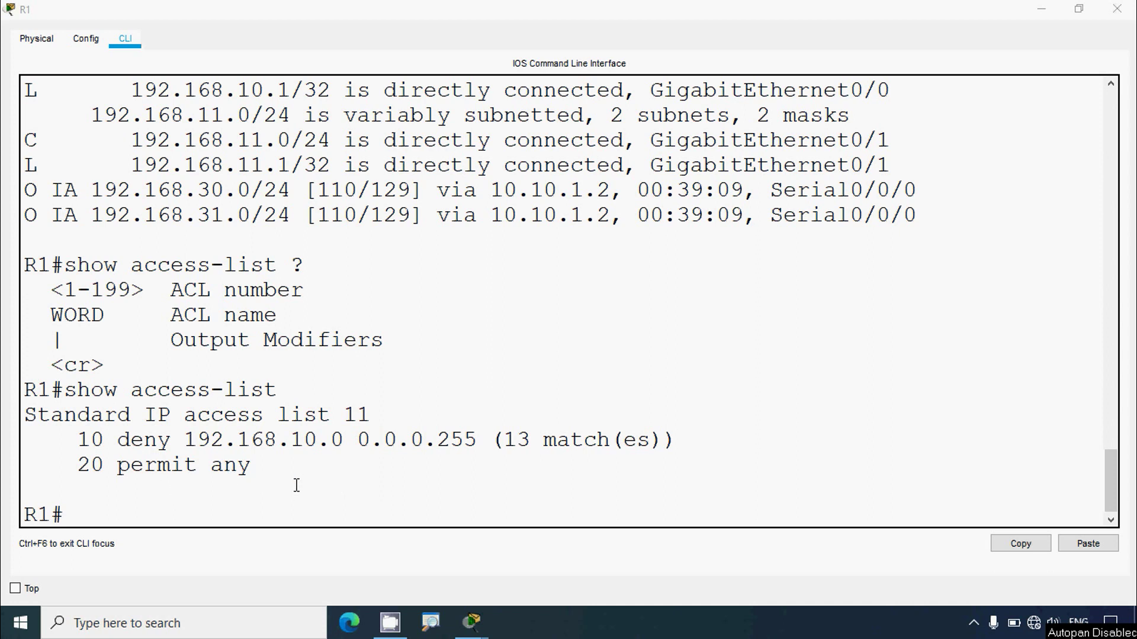
{"action": "left_click", "coordinate": [84, 440]}
{"action": "double_click", "coordinate": [89, 440]}
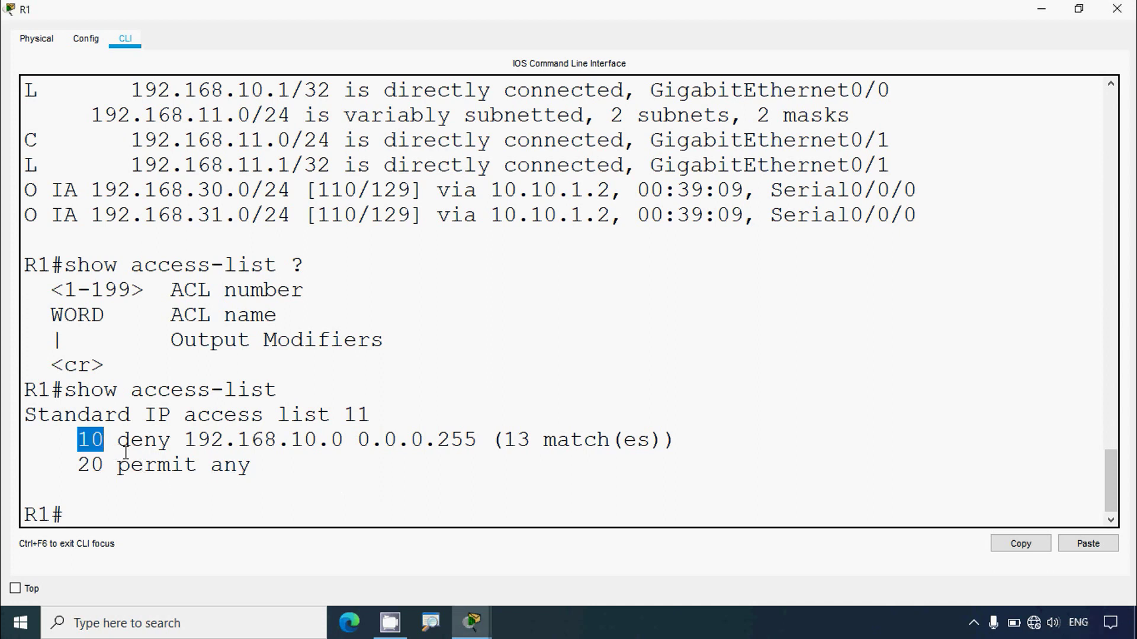
{"action": "double_click", "coordinate": [127, 439]}
{"action": "left_click_drag", "start_coordinate": [190, 444], "coordinate": [491, 445]}
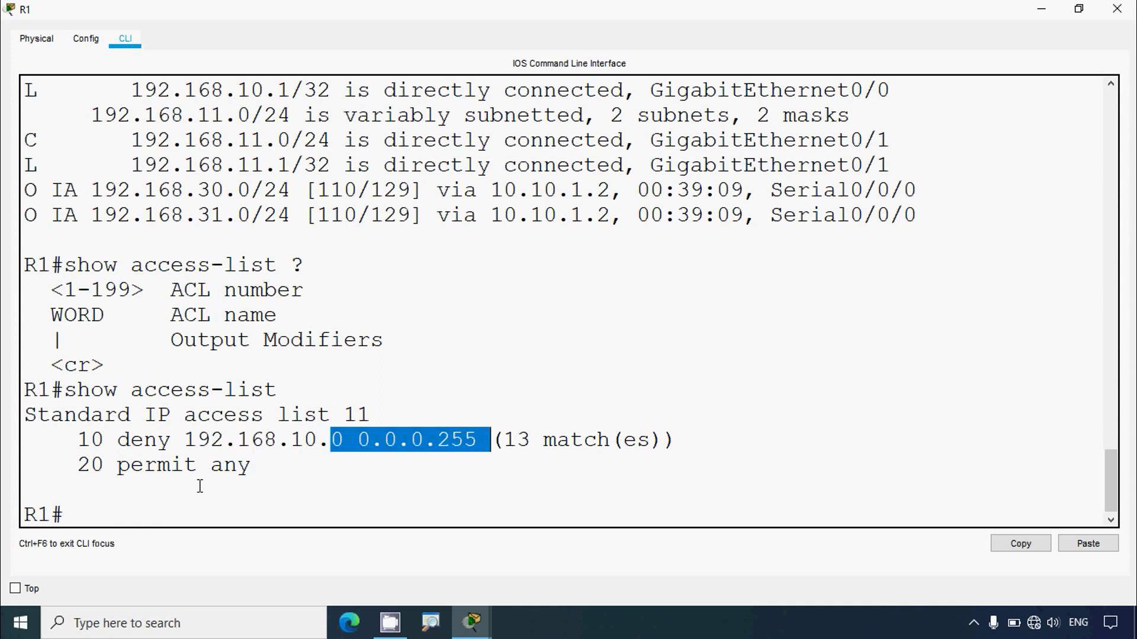
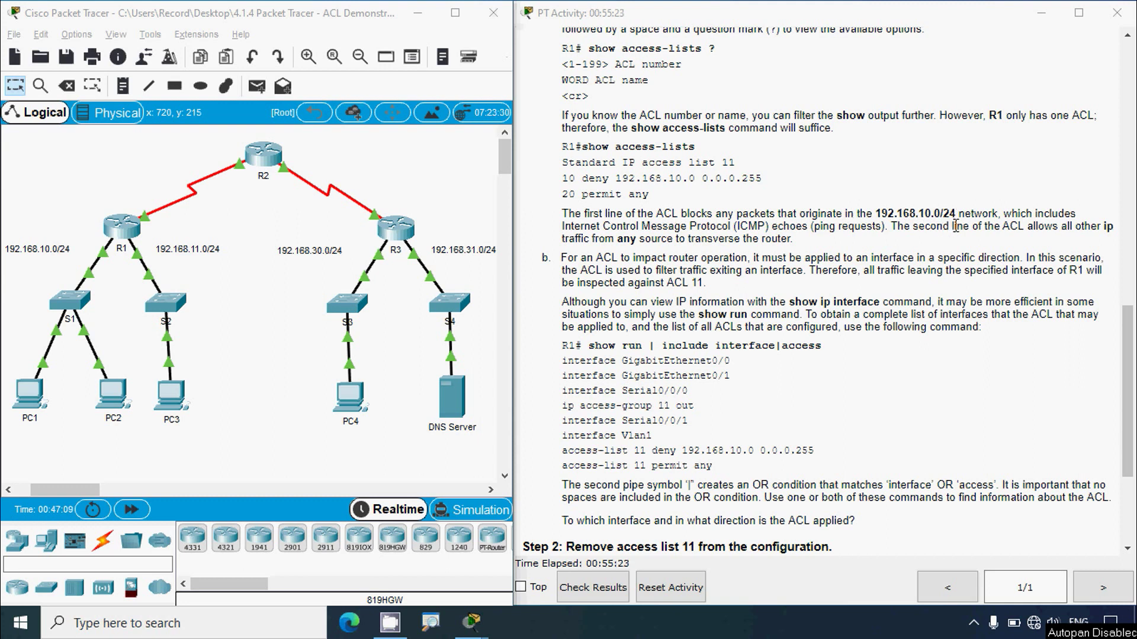
Read the lab instructions on the ACL's deny line and on finding its interface and direction, relating them to R1's serial link
{"action": "left_click_drag", "start_coordinate": [568, 178], "coordinate": [765, 180]}
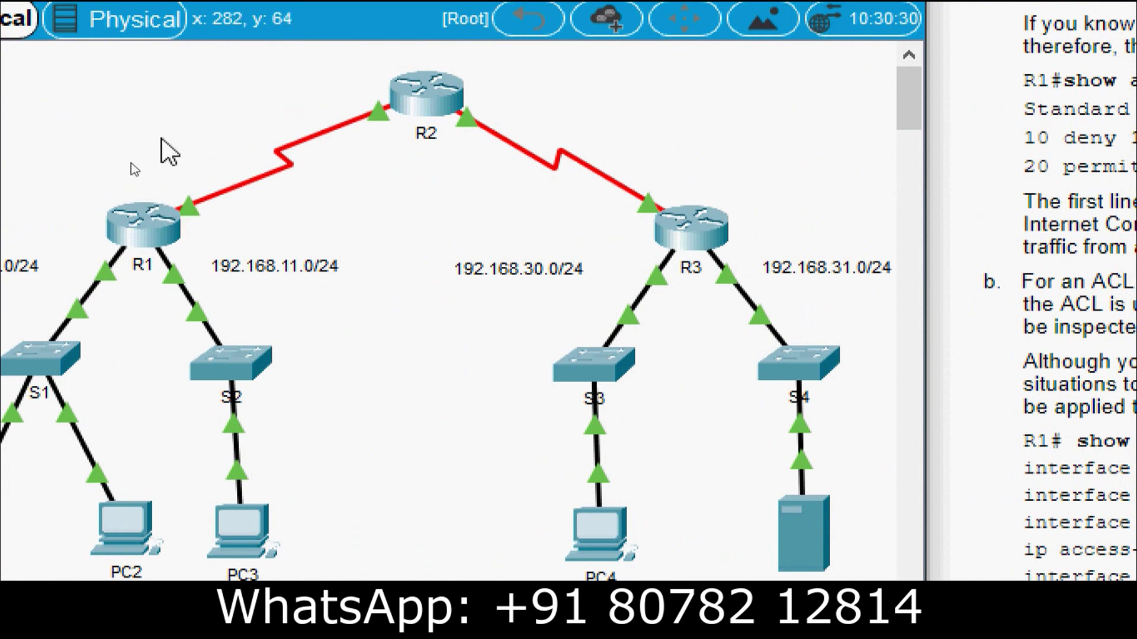
{"action": "mouse_move", "coordinate": [196, 214]}
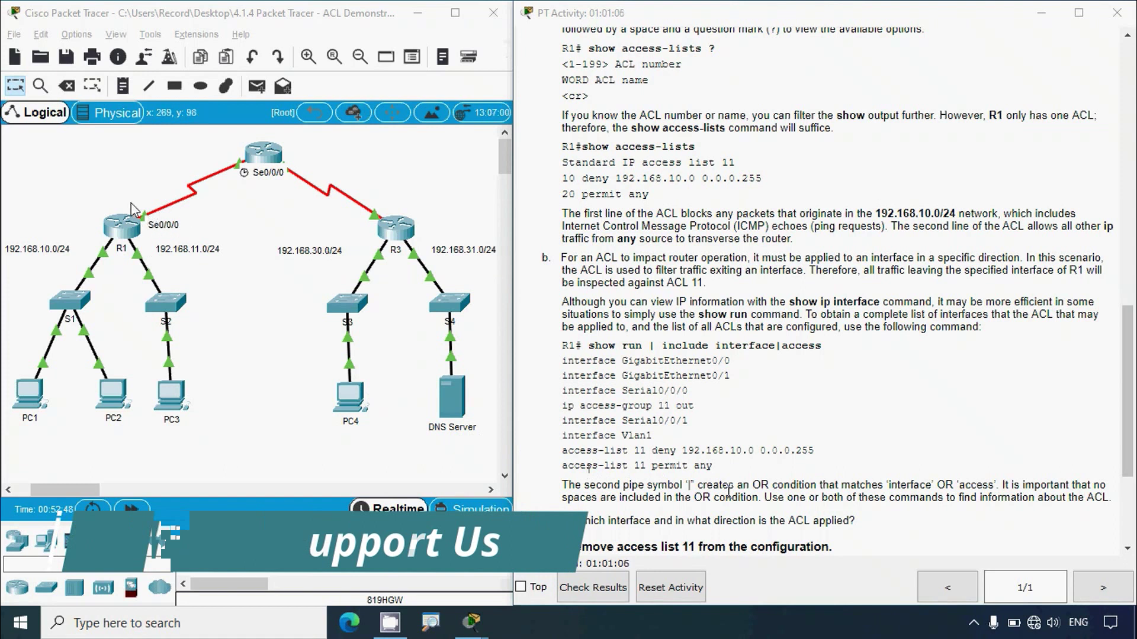
{"action": "scroll", "coordinate": [609, 323], "scroll_direction": "down", "scroll_amount": 3}
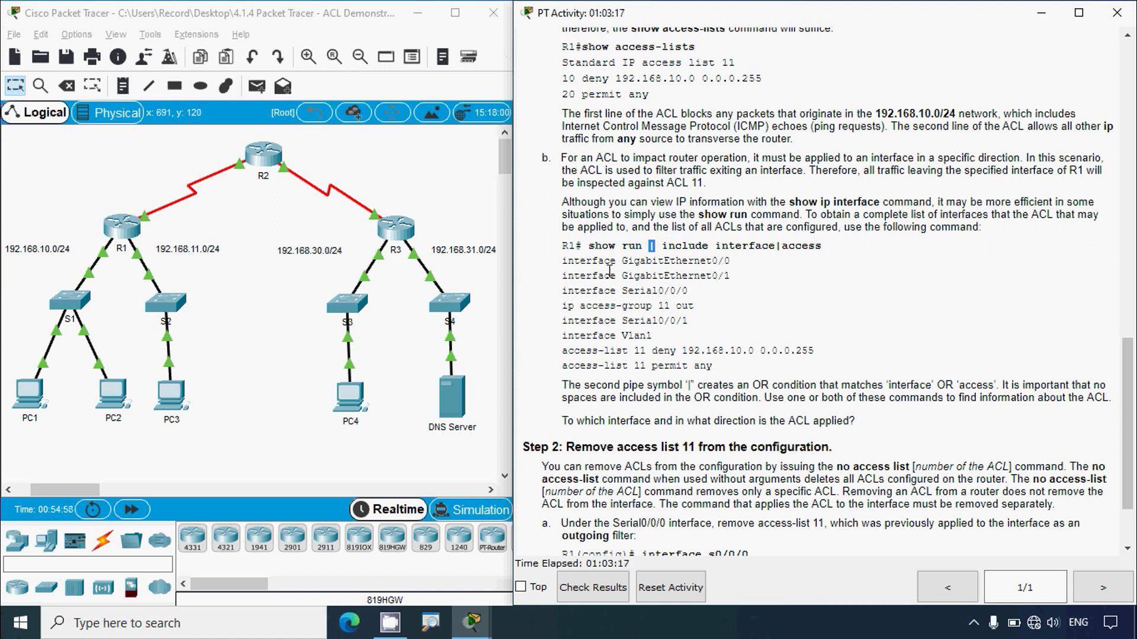
Reopen R1's command line beside the lab instructions and enter privileged EXEC mode with enable
{"action": "left_click", "coordinate": [122, 243]}
{"action": "left_click_drag", "start_coordinate": [385, 71], "coordinate": [116, 54]}
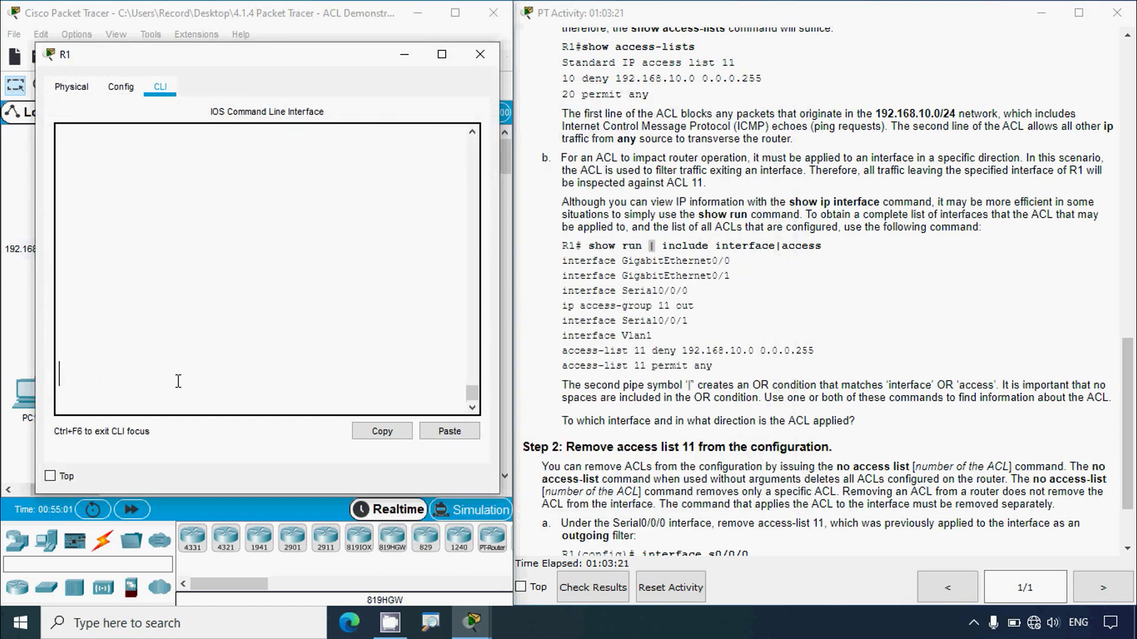
{"action": "key", "text": "Return"}
{"action": "type", "text": "enable"}
{"action": "key", "text": "Return"}
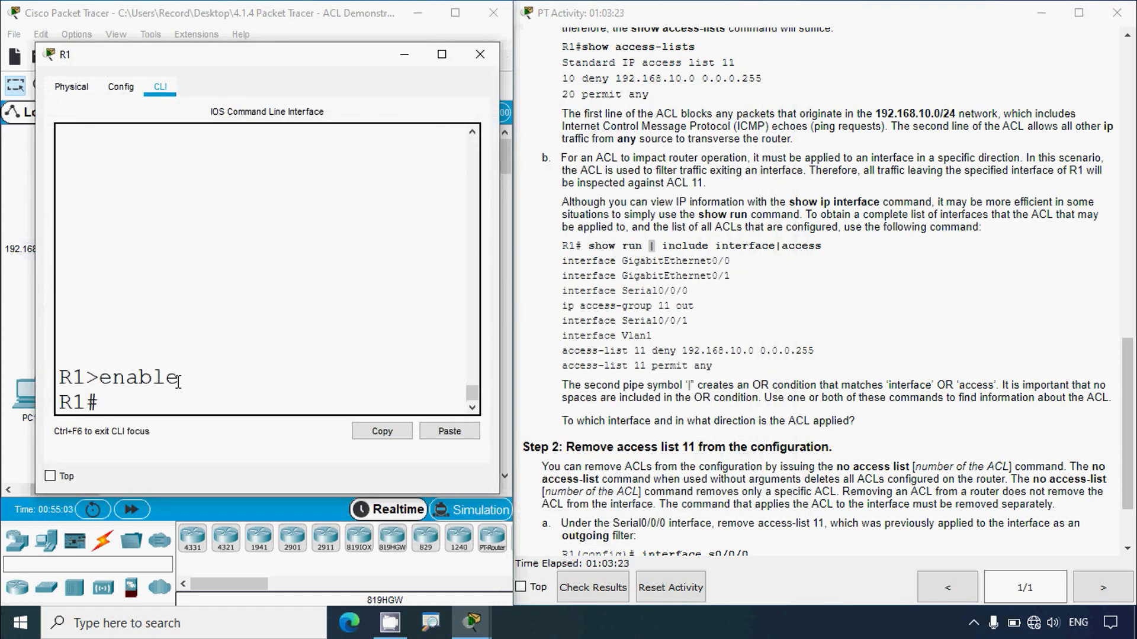
Run show run | include interface | access on R1 to list its interfaces and applied access groups
{"action": "type", "text": "show run"}
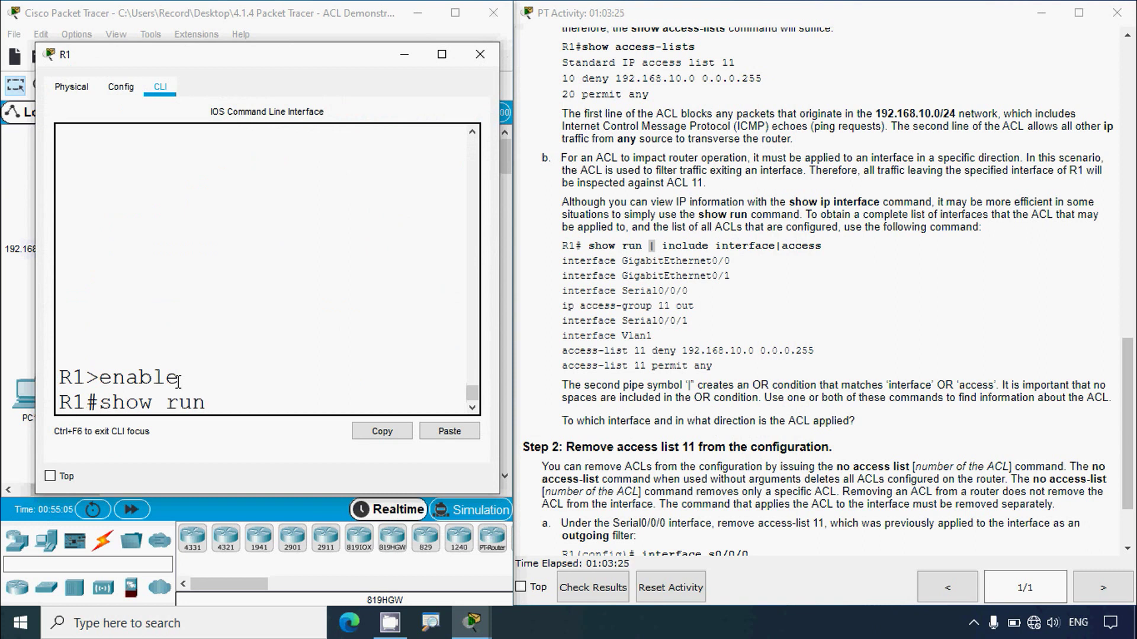
{"action": "type", "text": " |  in"}
{"action": "key", "text": "BackSpace"}
{"action": "key", "text": "BackSpace"}
{"action": "key", "text": "BackSpace"}
{"action": "type", "text": "include interface"}
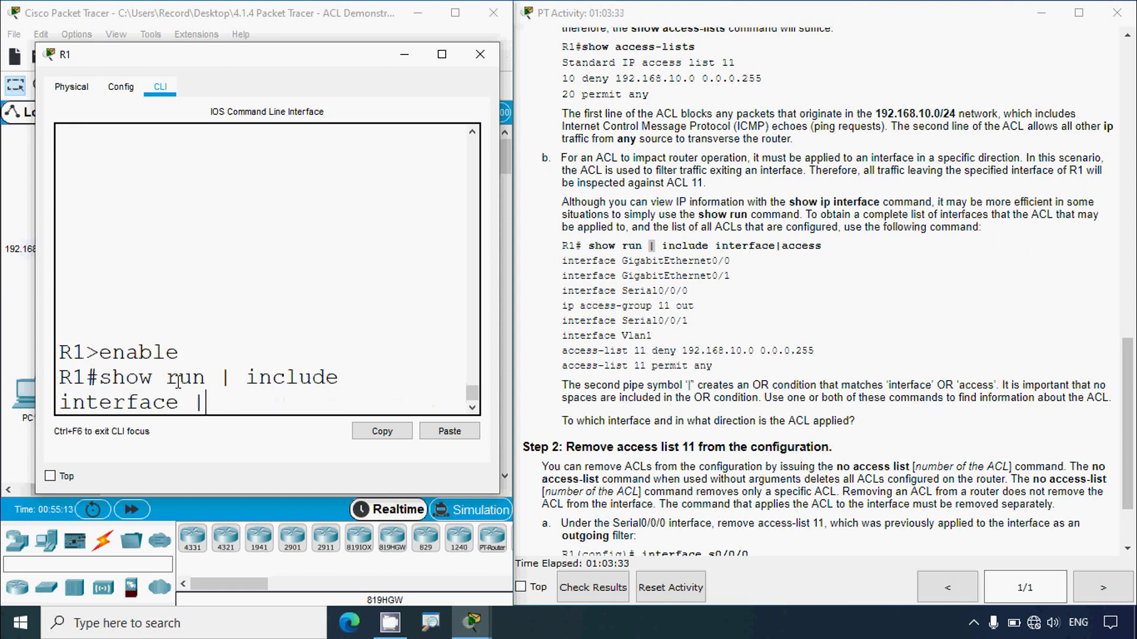
{"action": "type", "text": " | access"}
{"action": "key", "text": "Return"}
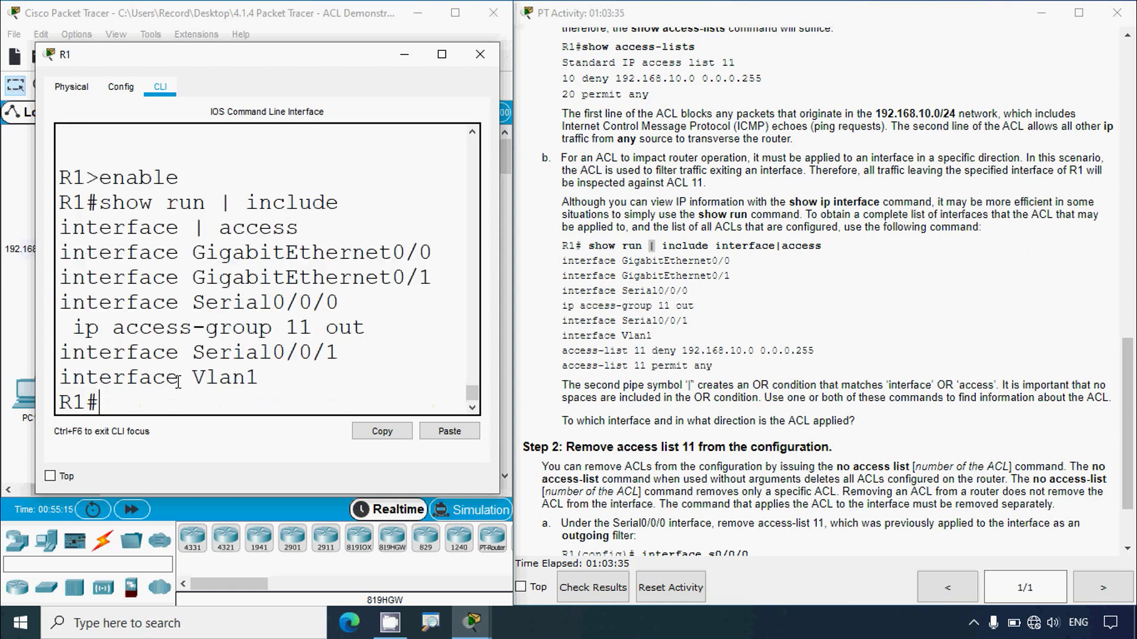
Examine the listed GigabitEthernet and Serial0/0/0 interfaces and the direction of the ip access-group line in the enlarged R1 window
{"action": "left_click", "coordinate": [442, 54]}
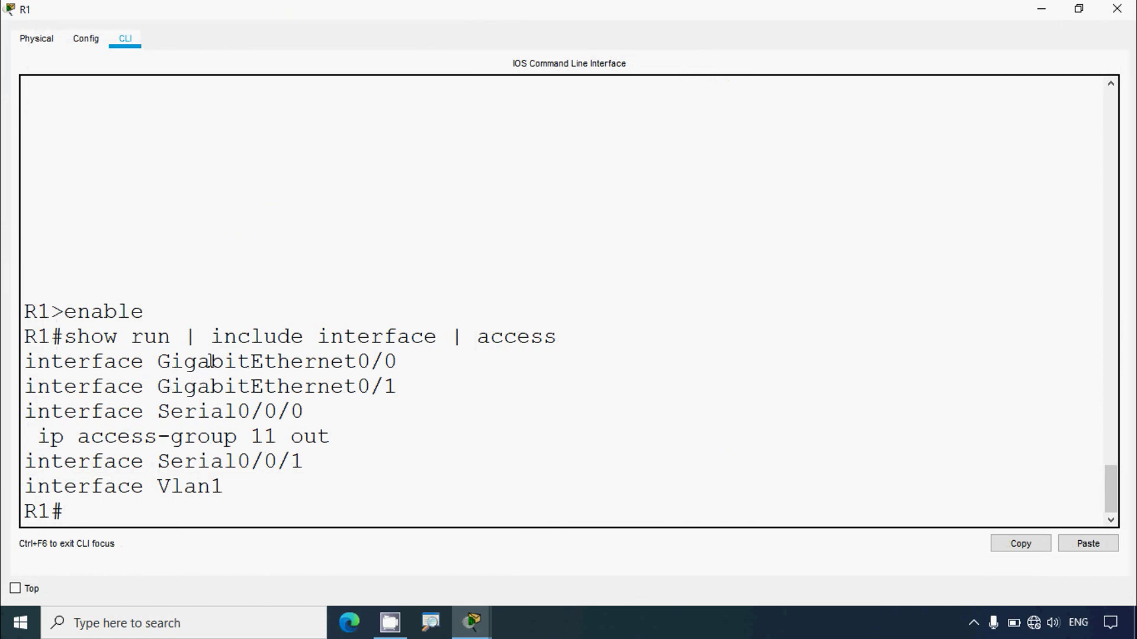
{"action": "left_click_drag", "start_coordinate": [210, 361], "coordinate": [403, 361]}
{"action": "left_click_drag", "start_coordinate": [225, 388], "coordinate": [421, 388]}
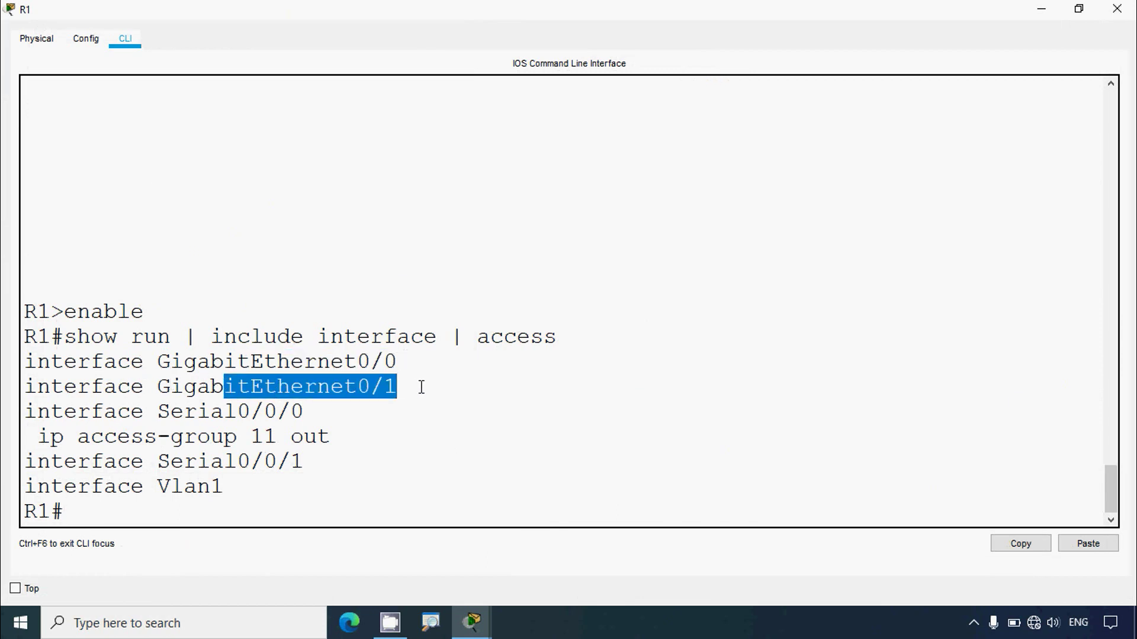
{"action": "left_click_drag", "start_coordinate": [38, 413], "coordinate": [321, 412]}
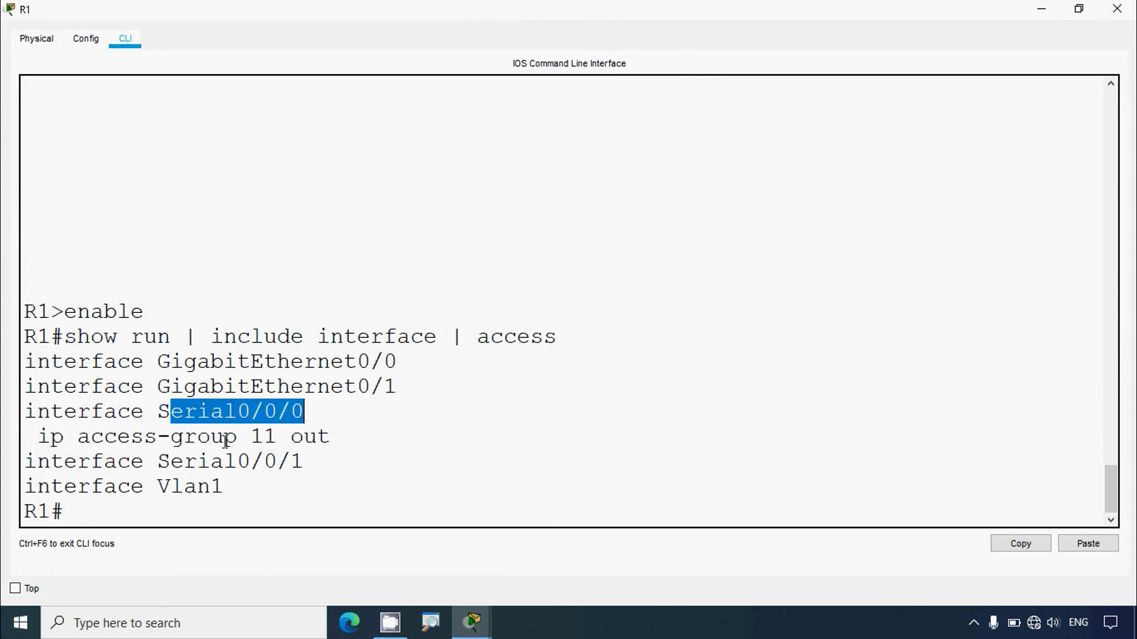
{"action": "left_click_drag", "start_coordinate": [243, 438], "coordinate": [335, 438]}
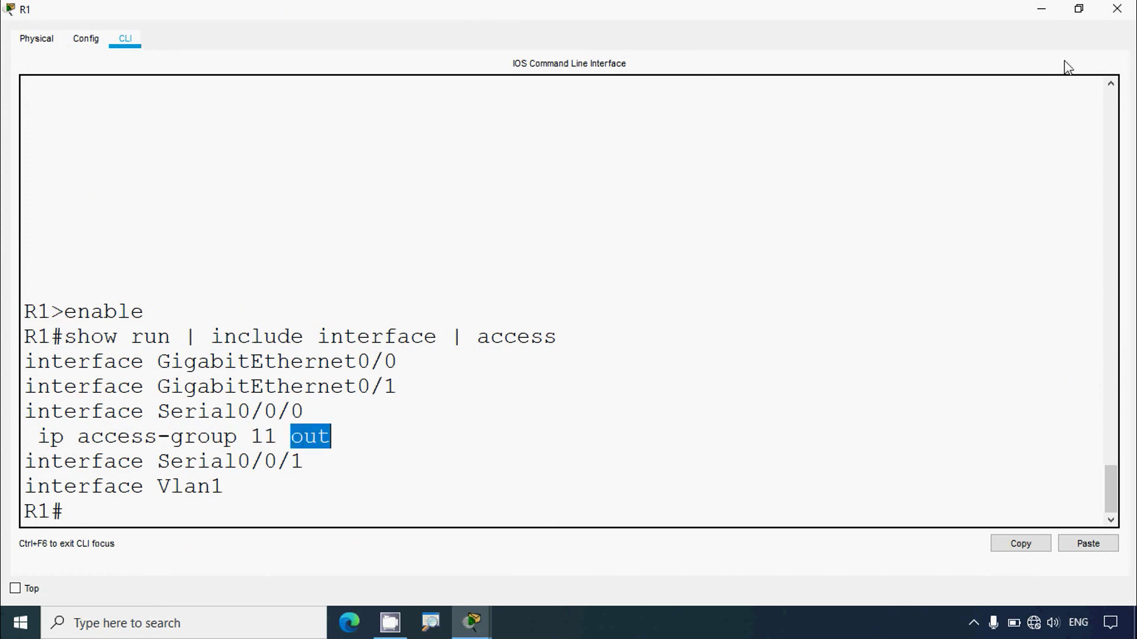
Run show run | include interface|access on R1, with no spaces around the second pipe
{"action": "left_click", "coordinate": [1117, 9]}
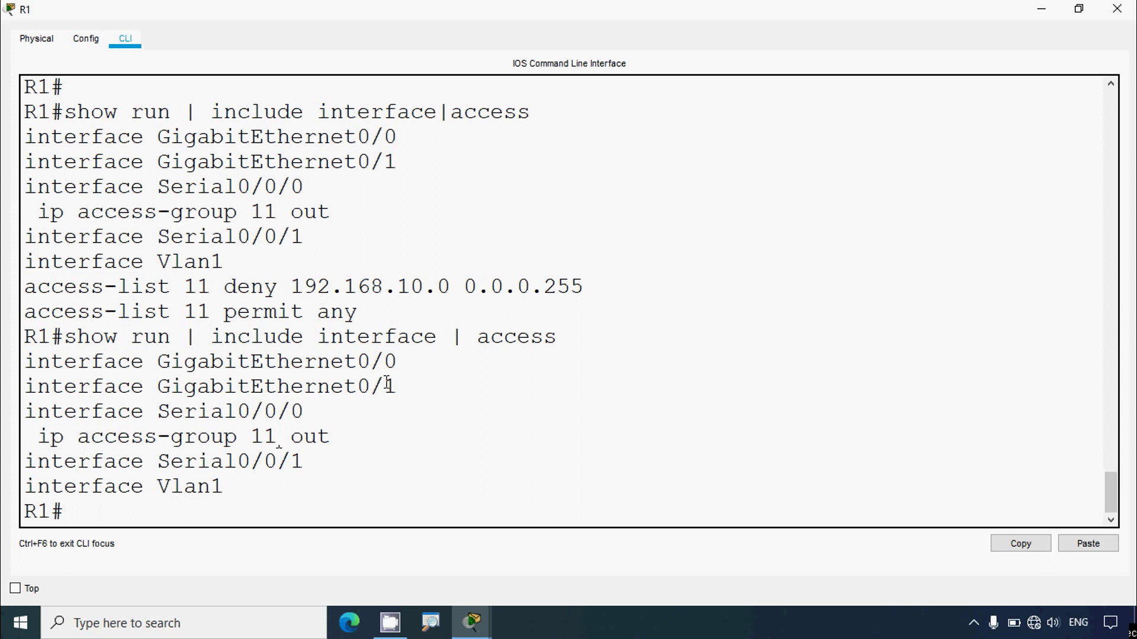
{"action": "left_click_drag", "start_coordinate": [474, 348], "coordinate": [439, 342]}
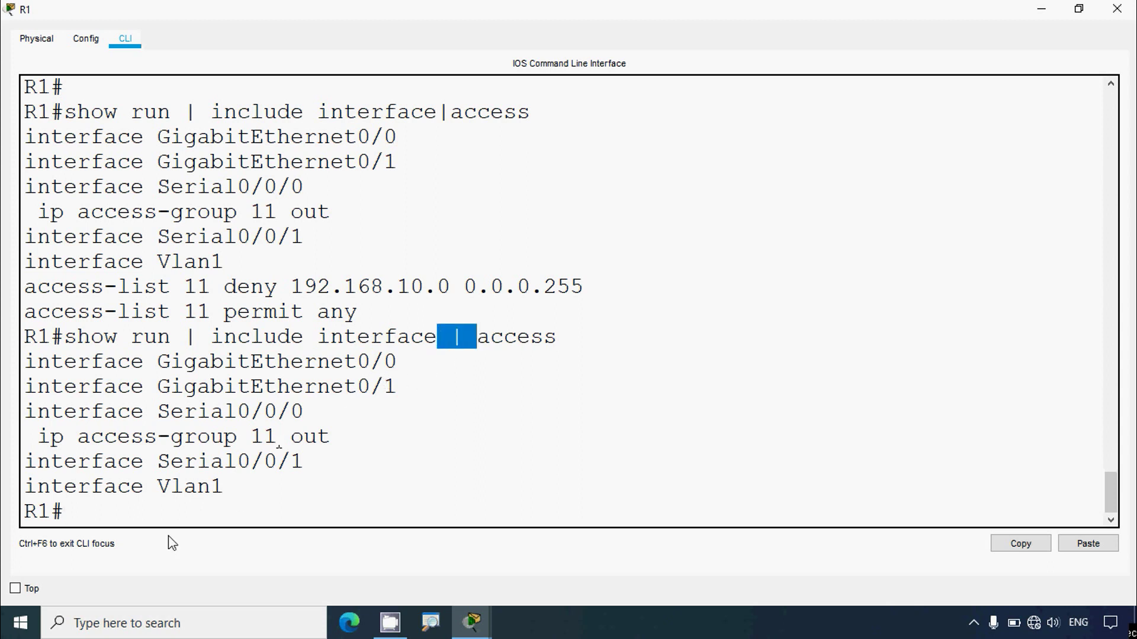
{"action": "left_click", "coordinate": [159, 510]}
{"action": "key", "text": "Up"}
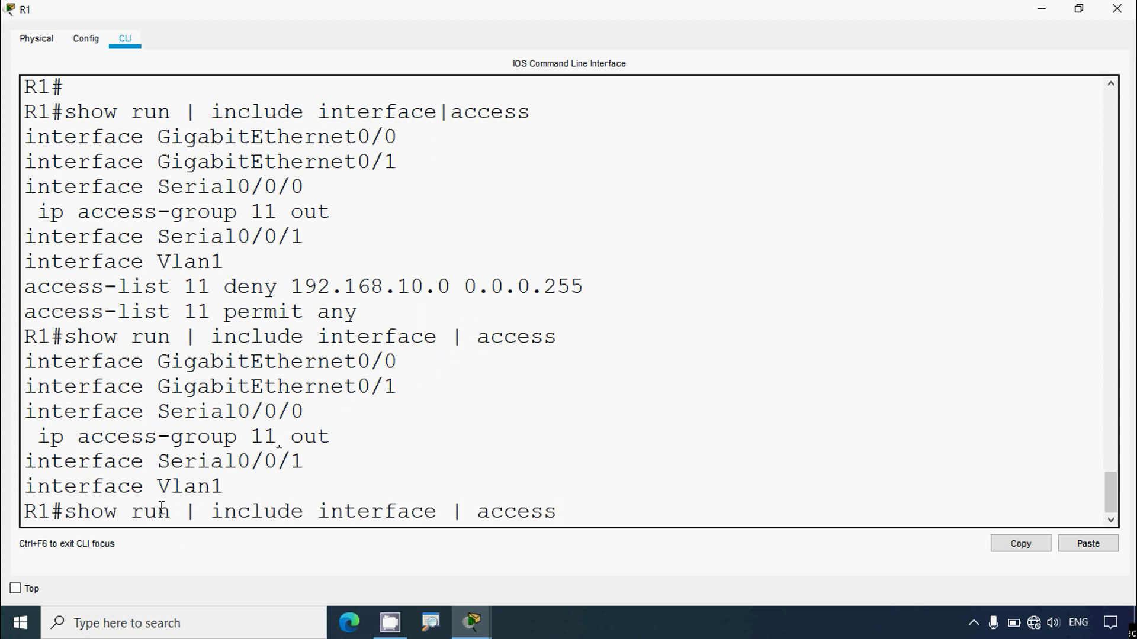
{"action": "key", "text": "Left"}
{"action": "key", "text": "Left"}
{"action": "key", "text": "Left"}
{"action": "key", "text": "BackSpace"}
{"action": "key", "text": "Left"}
{"action": "key", "text": "BackSpace"}
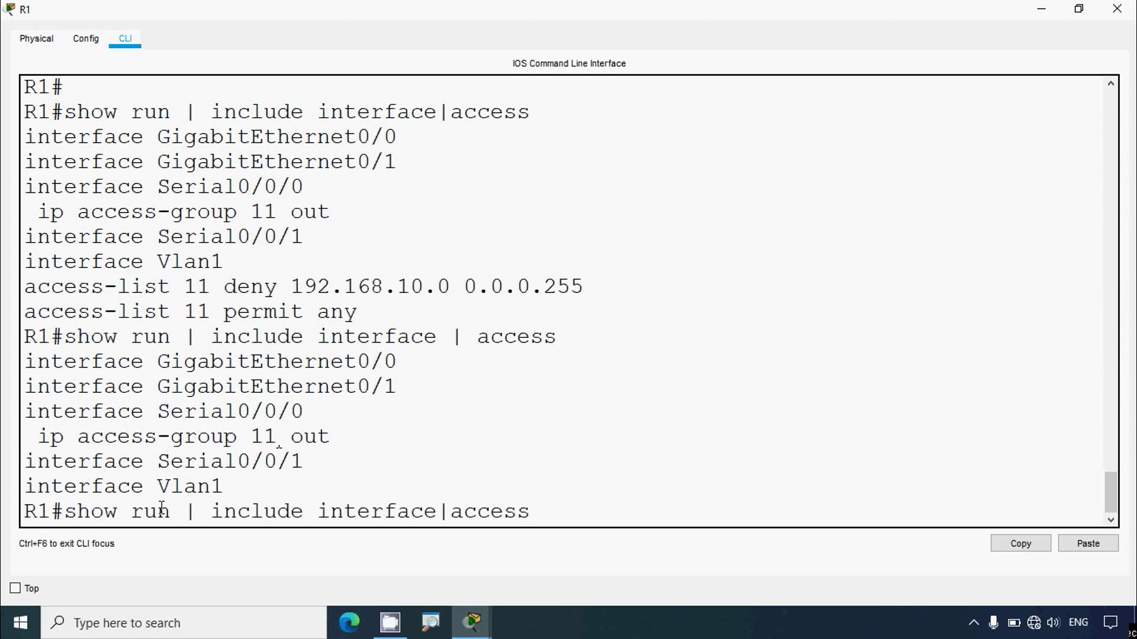
{"action": "key", "text": "Return"}
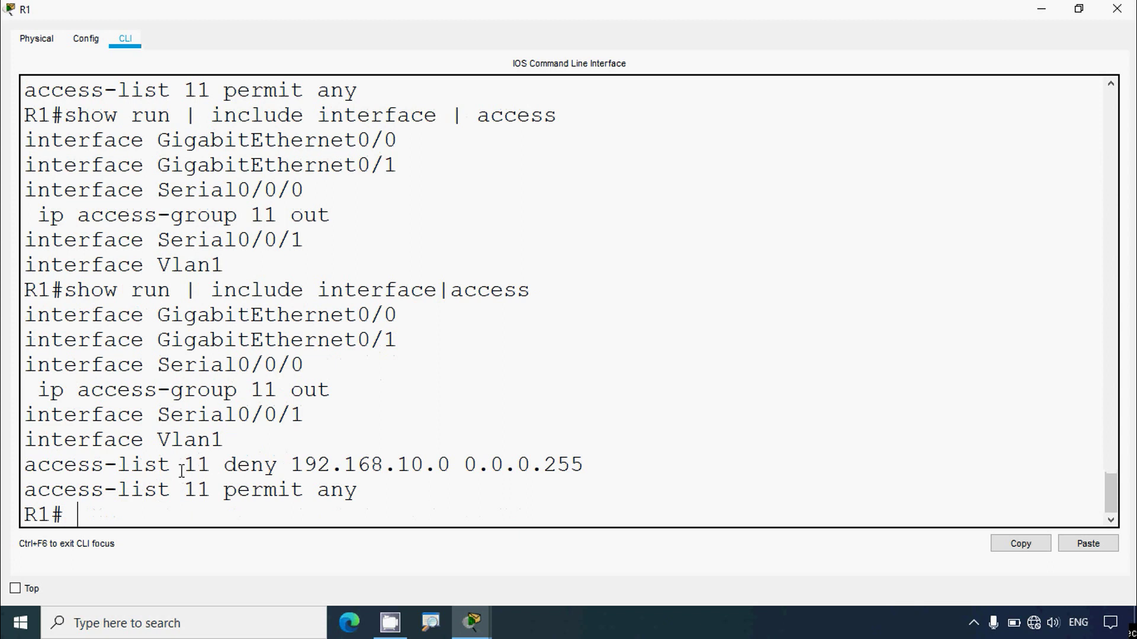
Examine the access-list 11 deny and permit lines in R1's output and compare them with the sample output in the lab instructions
{"action": "double_click", "coordinate": [204, 466]}
{"action": "left_click", "coordinate": [250, 465]}
{"action": "left_click_drag", "start_coordinate": [290, 465], "coordinate": [570, 465]}
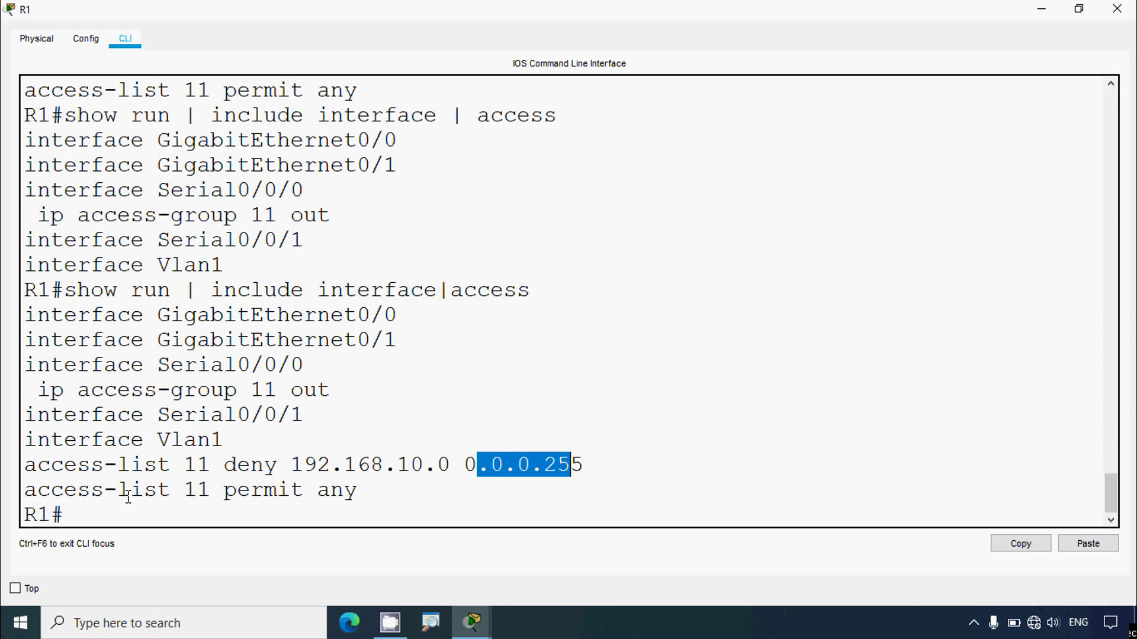
{"action": "left_click_drag", "start_coordinate": [358, 490], "coordinate": [116, 495]}
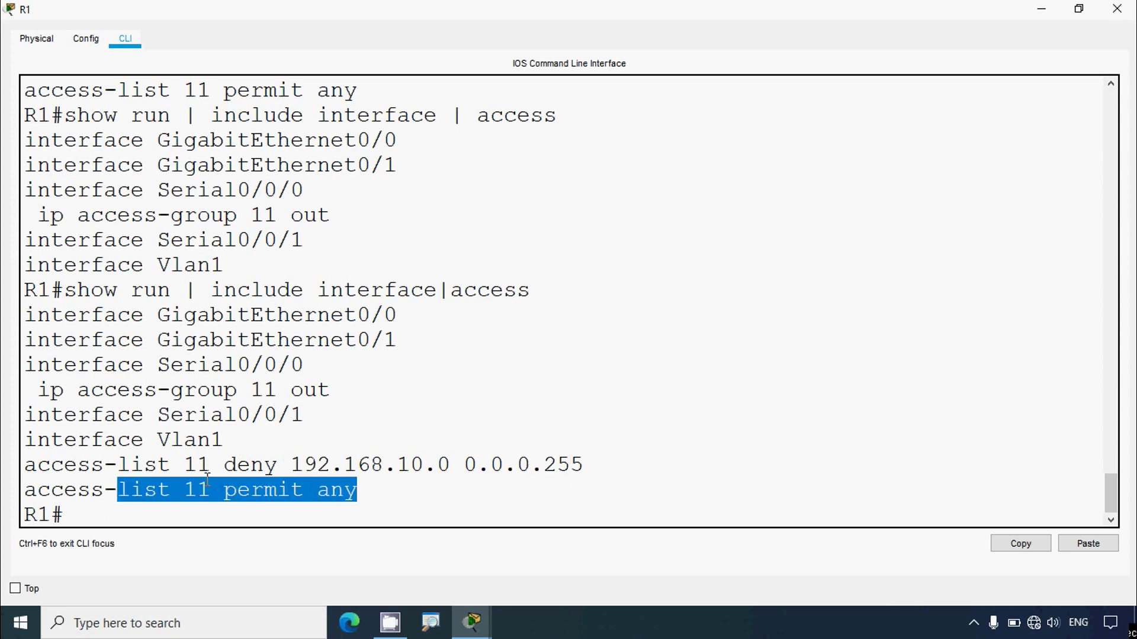
{"action": "left_click", "coordinate": [852, 365]}
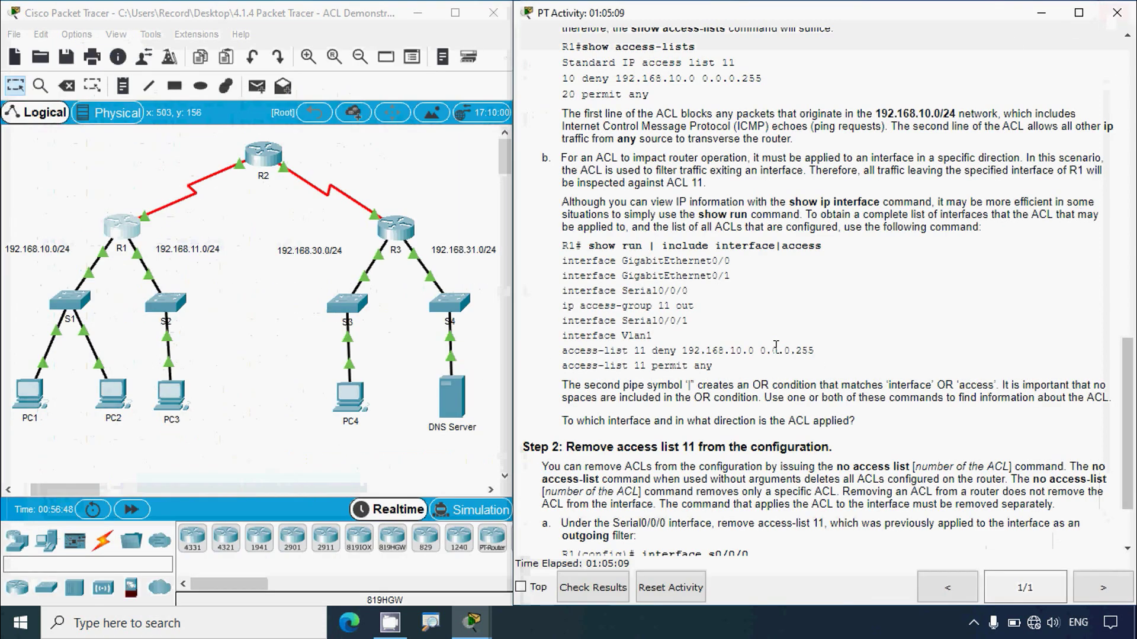
{"action": "scroll", "coordinate": [675, 349], "scroll_direction": "down", "scroll_amount": 2}
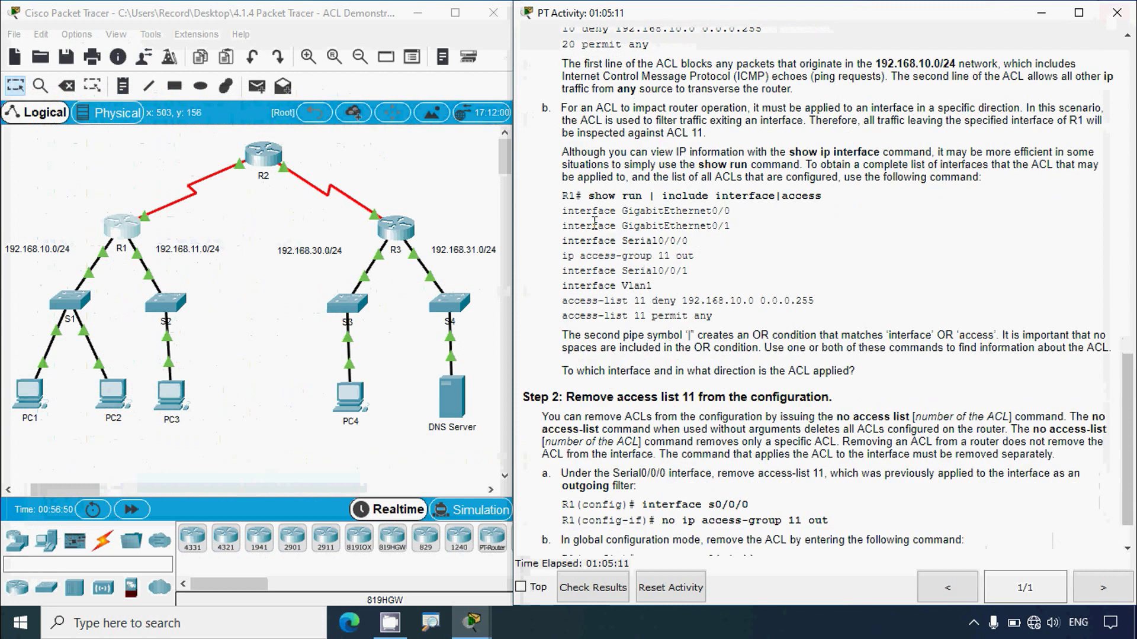
{"action": "left_click_drag", "start_coordinate": [592, 226], "coordinate": [723, 320]}
{"action": "left_click", "coordinate": [736, 372]}
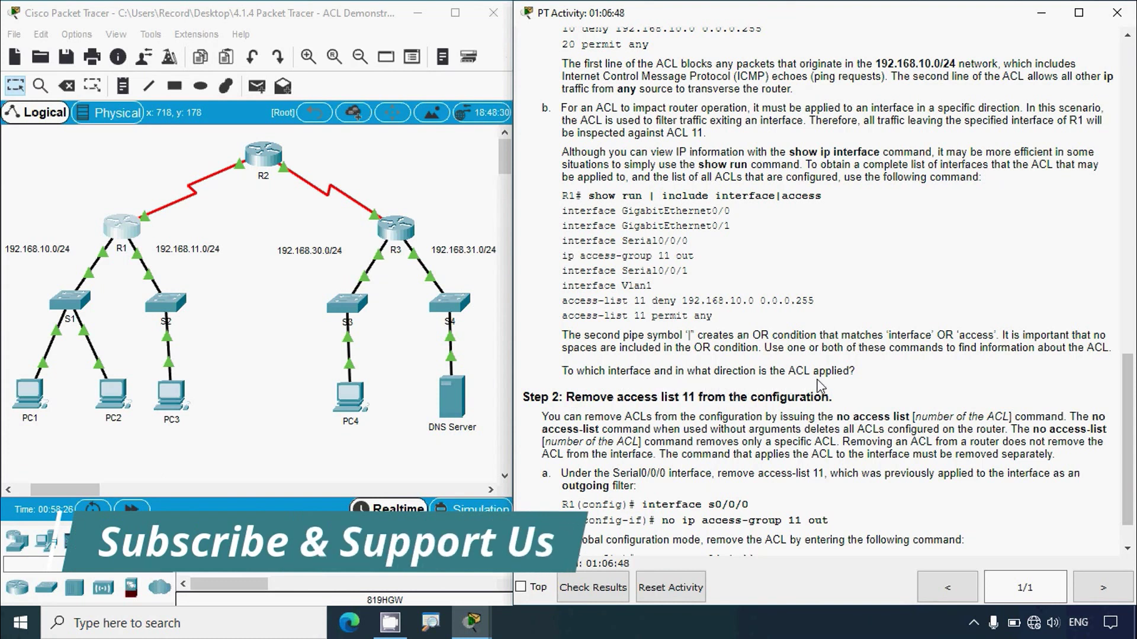
Identify R1's serial port toward R2 in the topology and read the Step 2 instructions on removing access list 11
{"action": "left_click", "coordinate": [136, 173]}
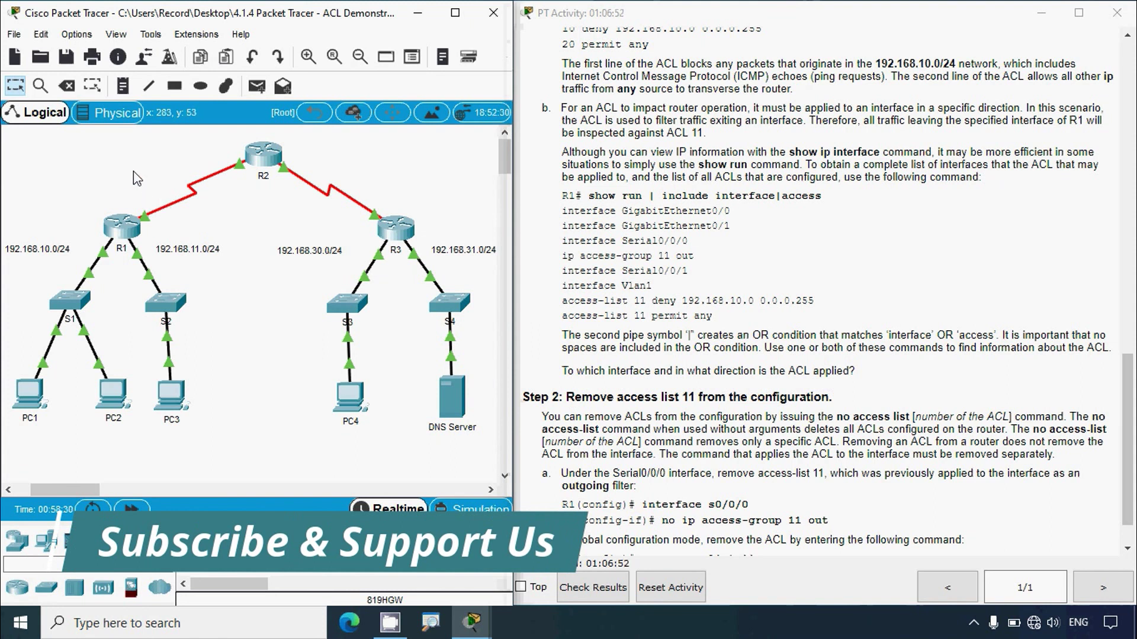
{"action": "mouse_move", "coordinate": [148, 224]}
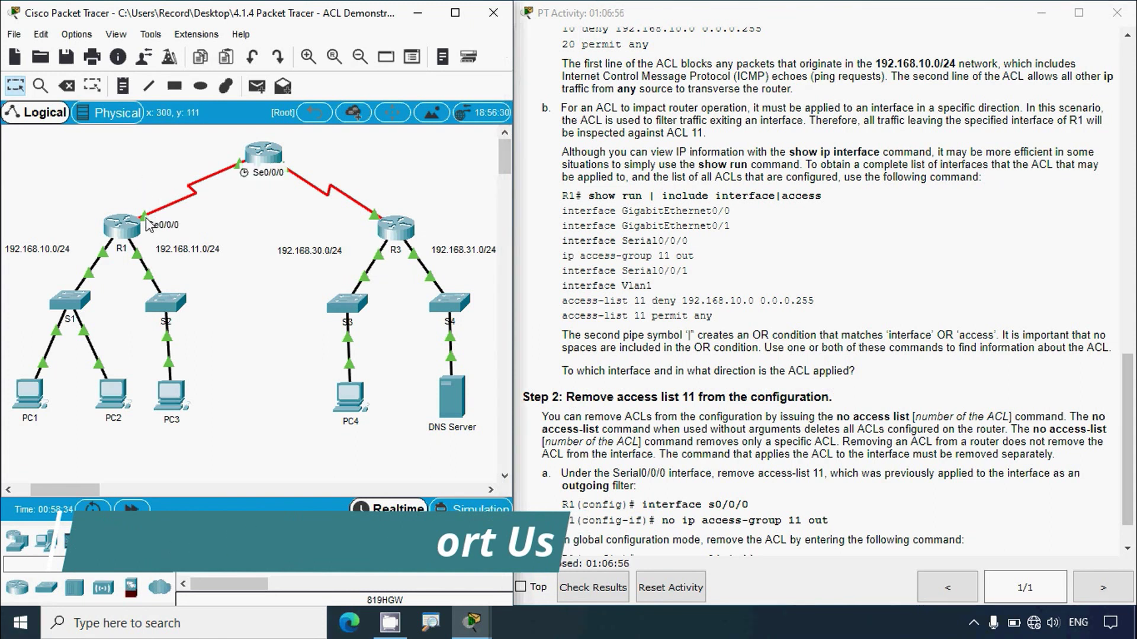
{"action": "left_click", "coordinate": [632, 392]}
{"action": "scroll", "coordinate": [631, 392], "scroll_direction": "down", "scroll_amount": 1}
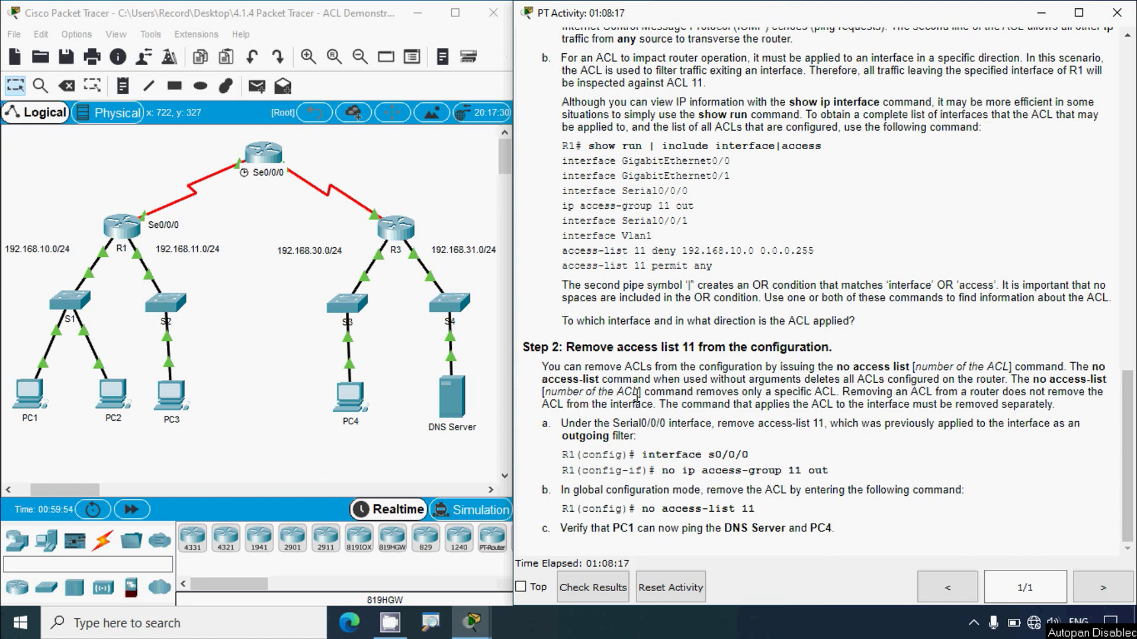
{"action": "left_click_drag", "start_coordinate": [639, 392], "coordinate": [555, 393]}
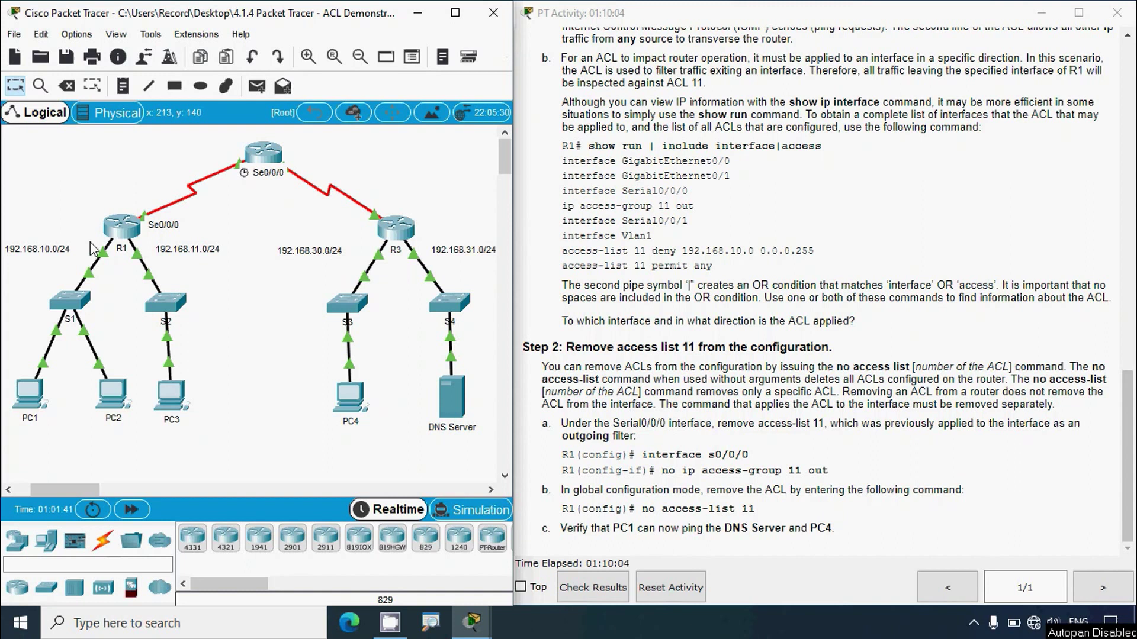
Reopen R1's command line, enter global configuration mode with conf t and select interface serial 0/0/0
{"action": "left_click", "coordinate": [121, 231]}
{"action": "key", "text": "super+Up"}
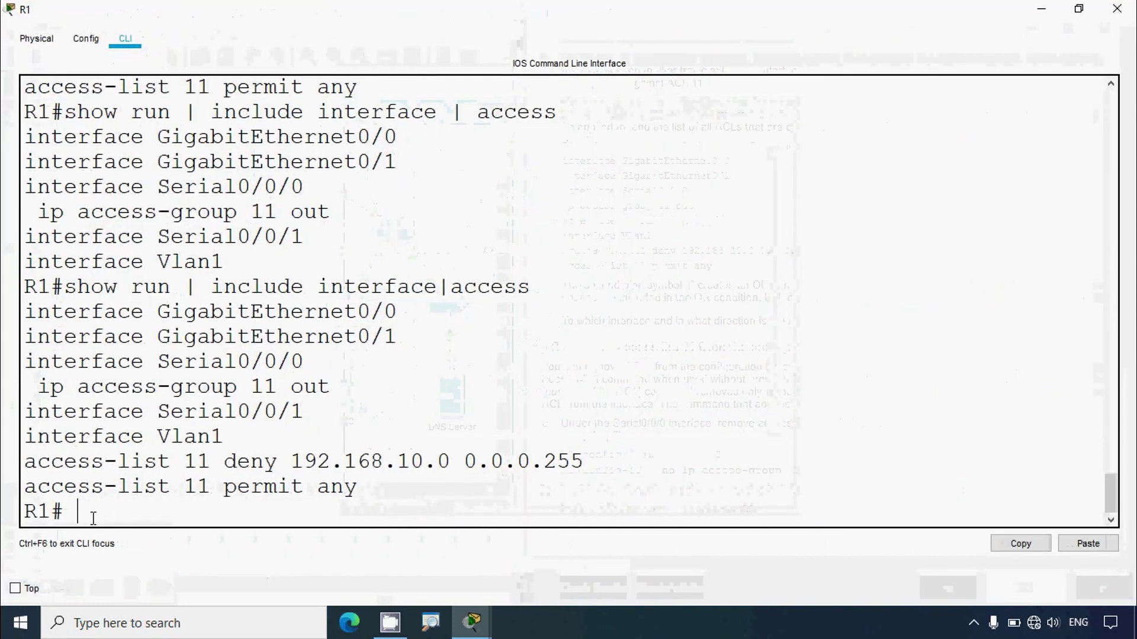
{"action": "type", "text": "conf"}
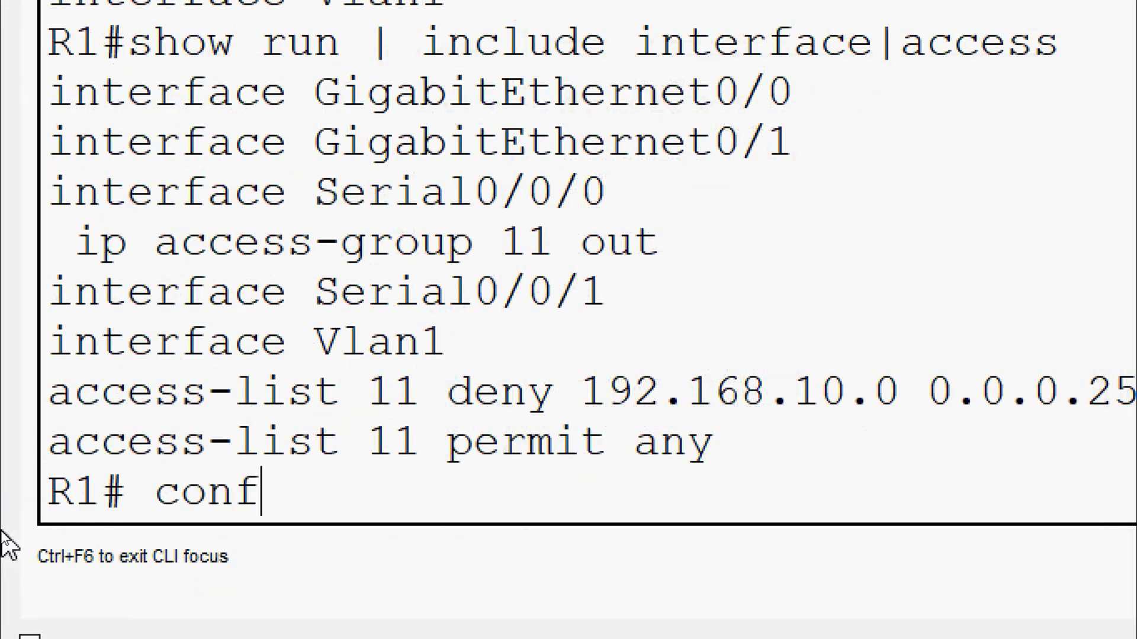
{"action": "type", "text": " t"}
{"action": "key", "text": "Return"}
{"action": "type", "text": "interf"}
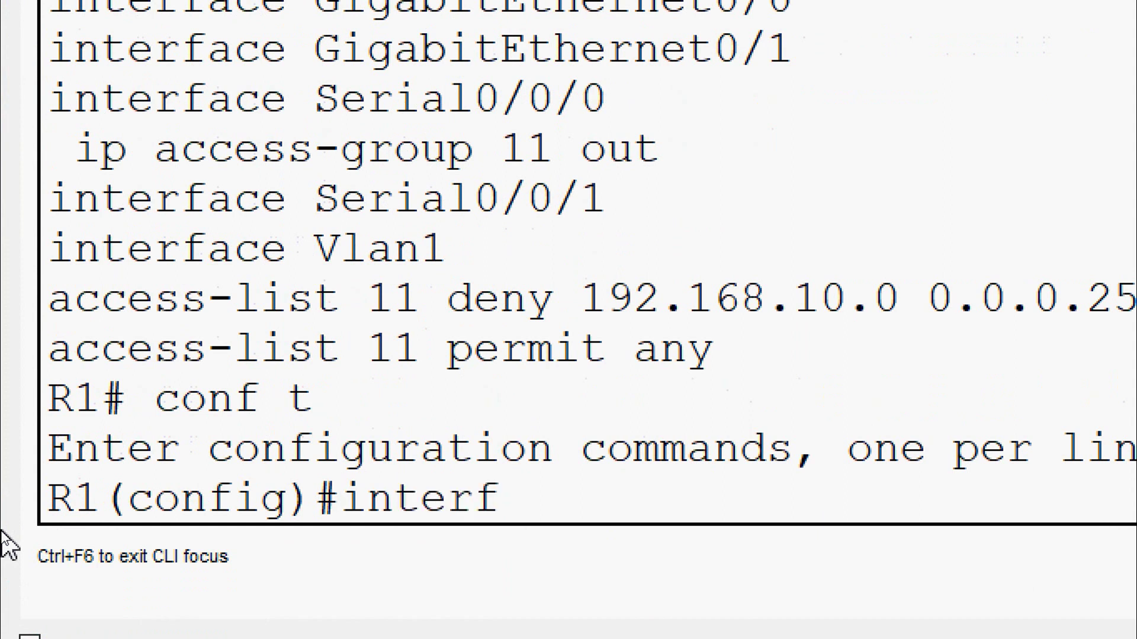
{"action": "type", "text": "ace serial 0/0/0"}
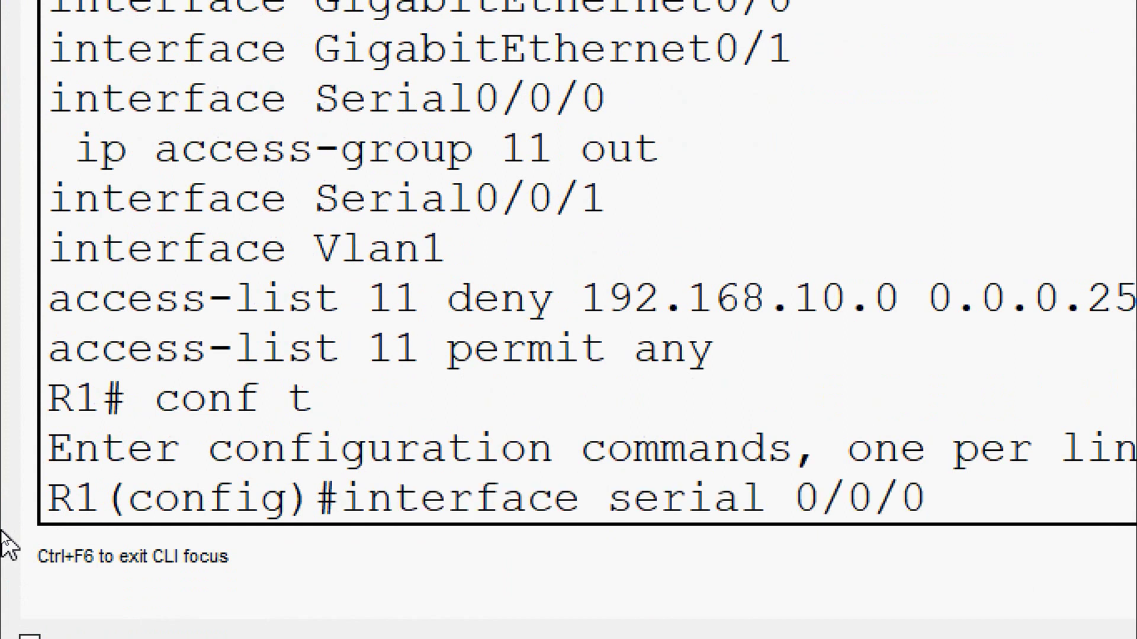
{"action": "key", "text": "Return"}
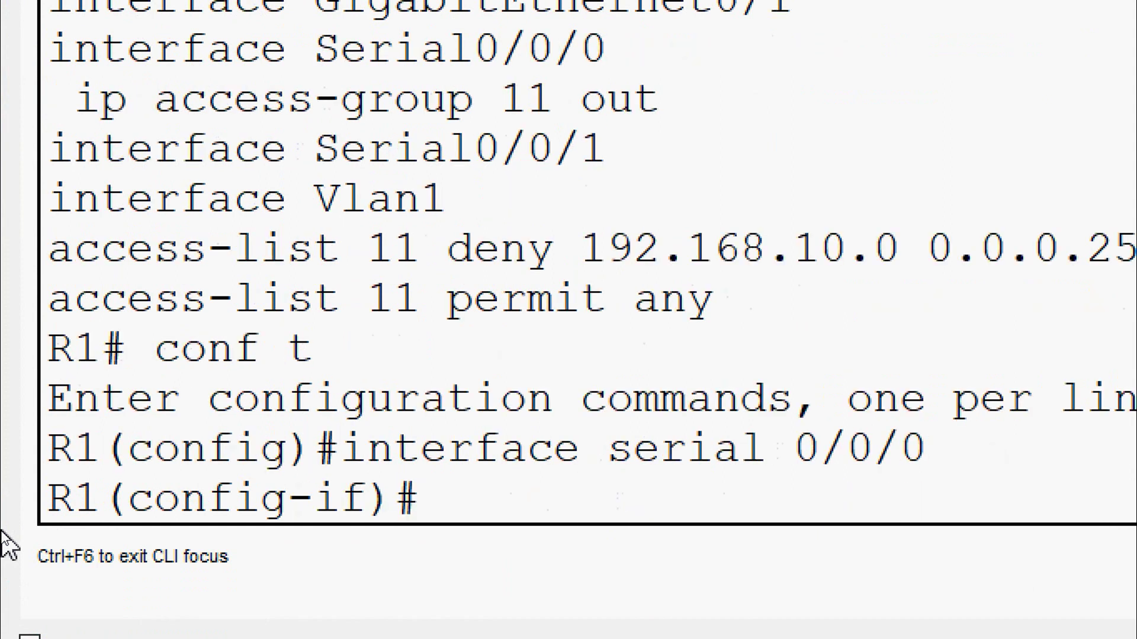
Remove the outbound ACL from the serial interface with no ip access-group 11 out
{"action": "type", "text": "no ip a"}
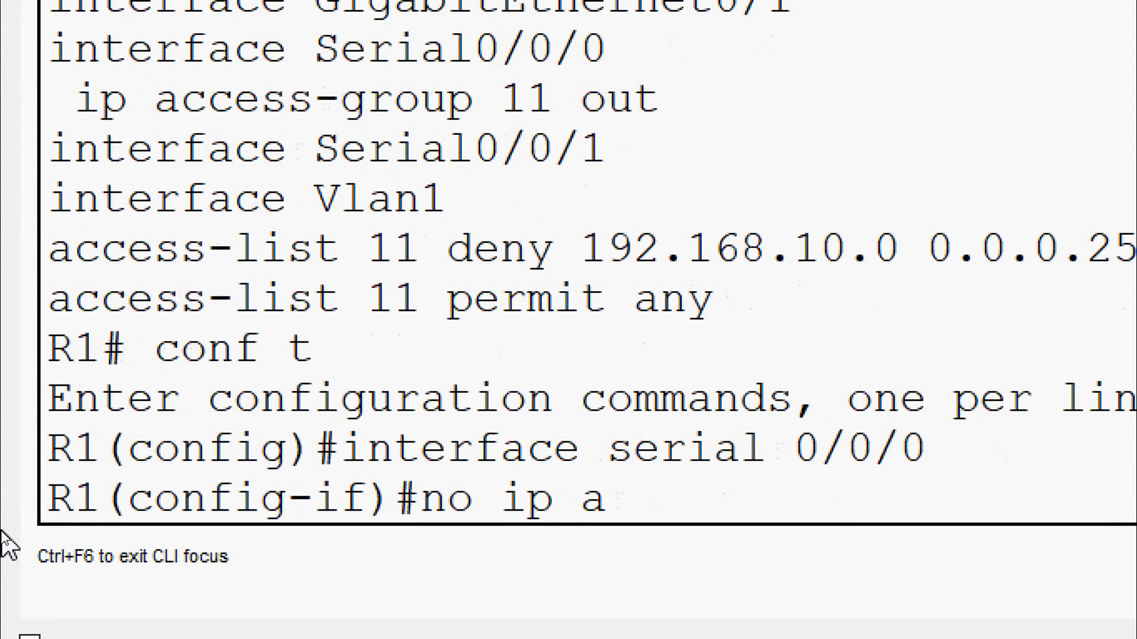
{"action": "type", "text": "ccess-gr"}
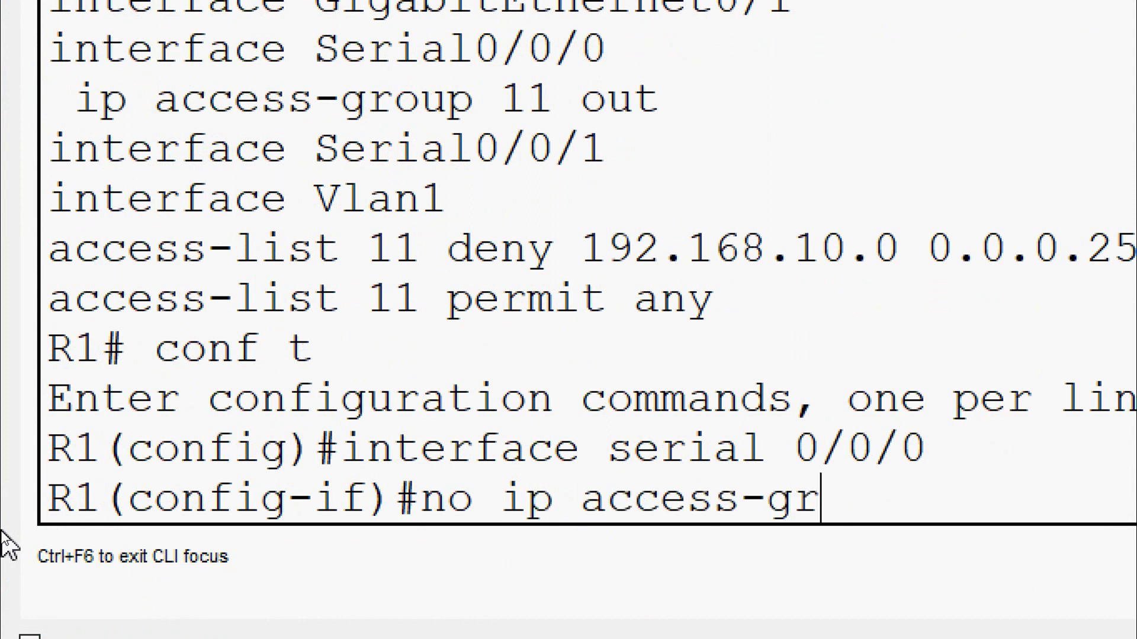
{"action": "type", "text": "oup"}
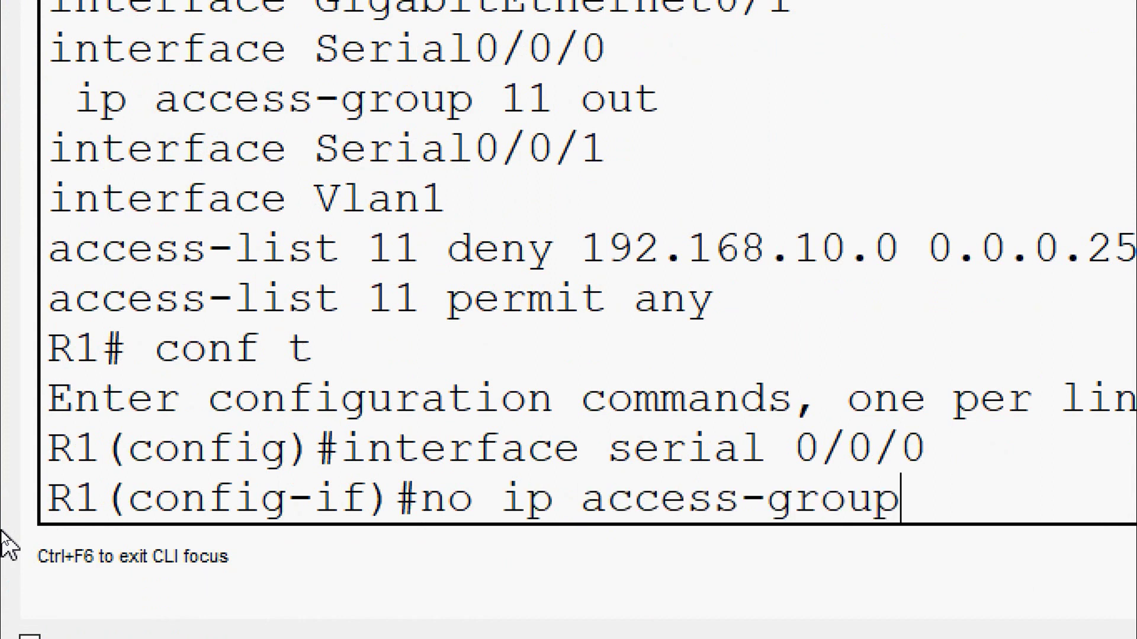
{"action": "type", "text": " 11 "}
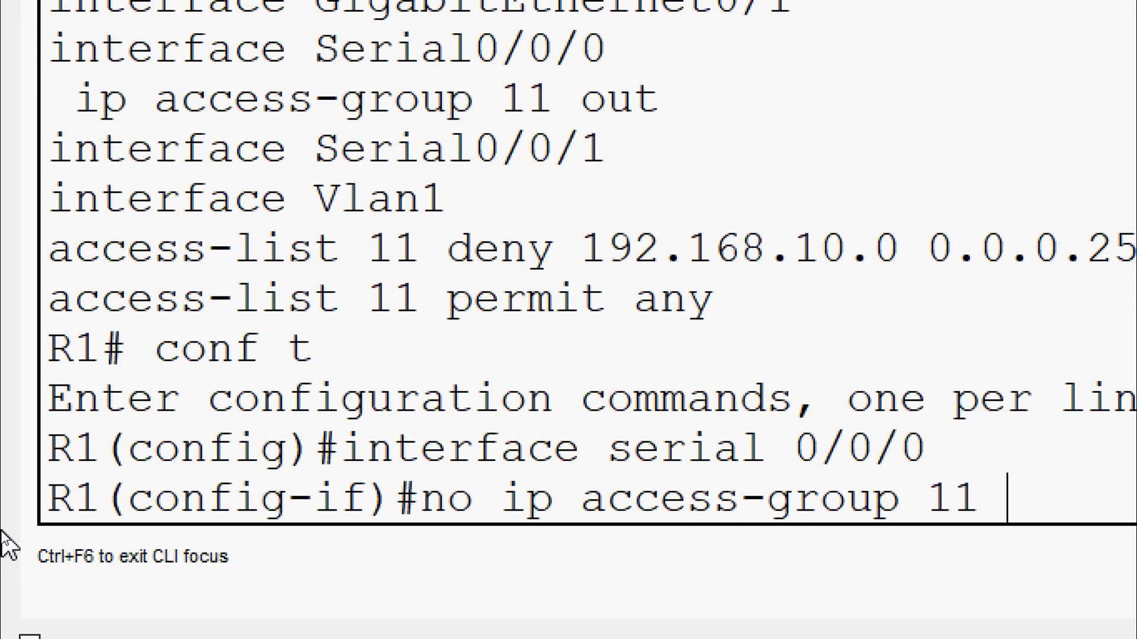
{"action": "type", "text": "out"}
{"action": "key", "text": "Return"}
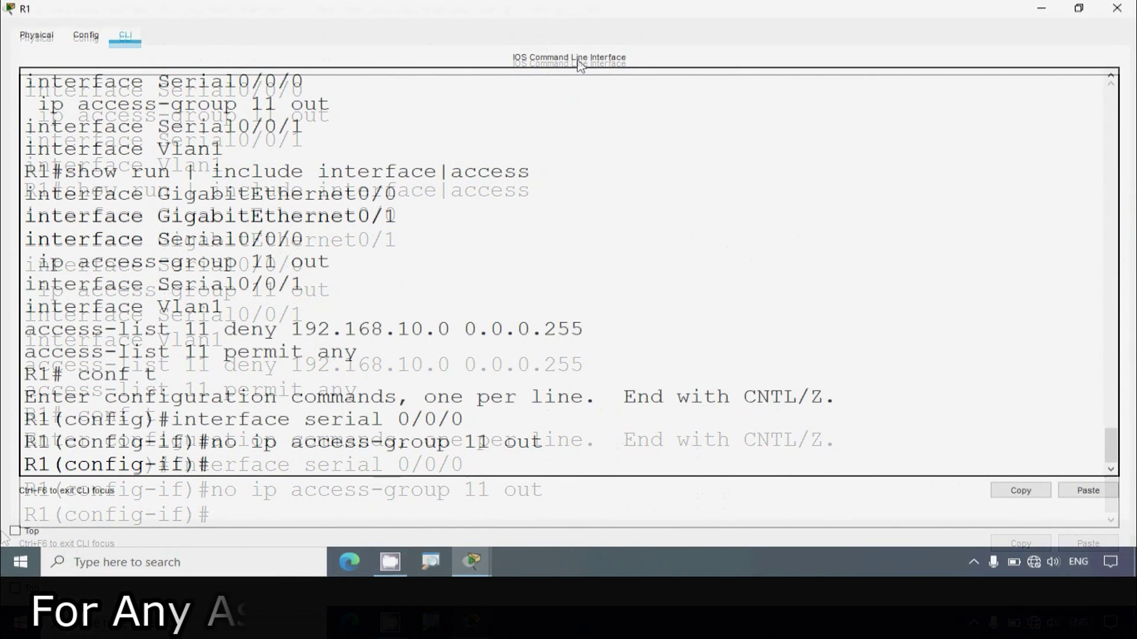
Check the ACL removal command in the lab instructions and return R1 from interface mode to global configuration mode with exit
{"action": "left_click", "coordinate": [1041, 8]}
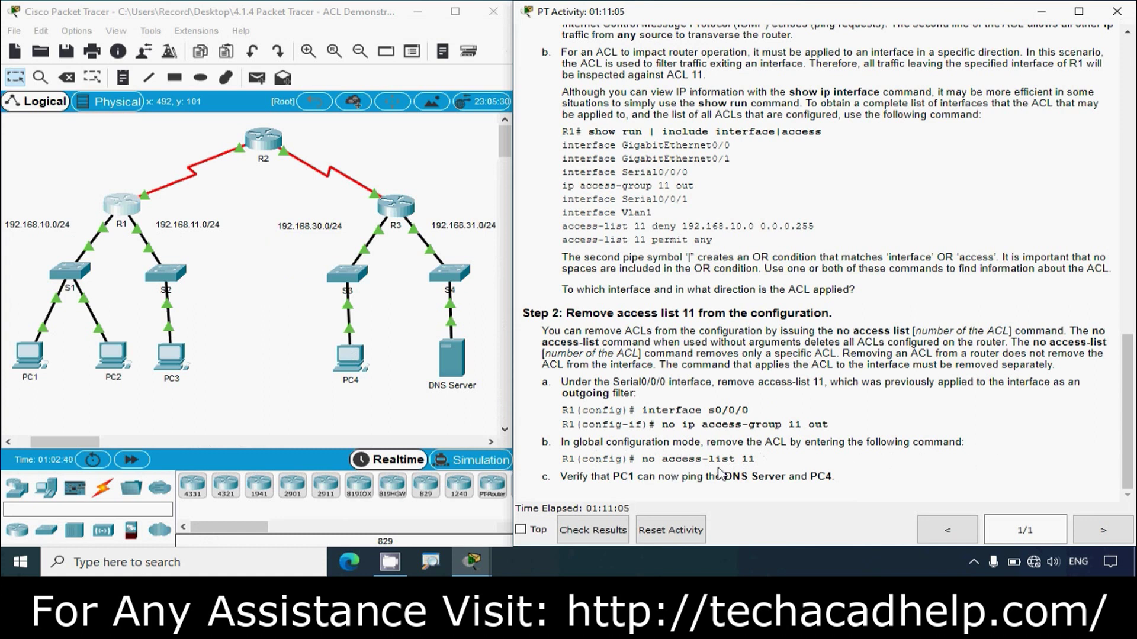
{"action": "left_click_drag", "start_coordinate": [742, 460], "coordinate": [757, 461]}
{"action": "left_click", "coordinate": [118, 210]}
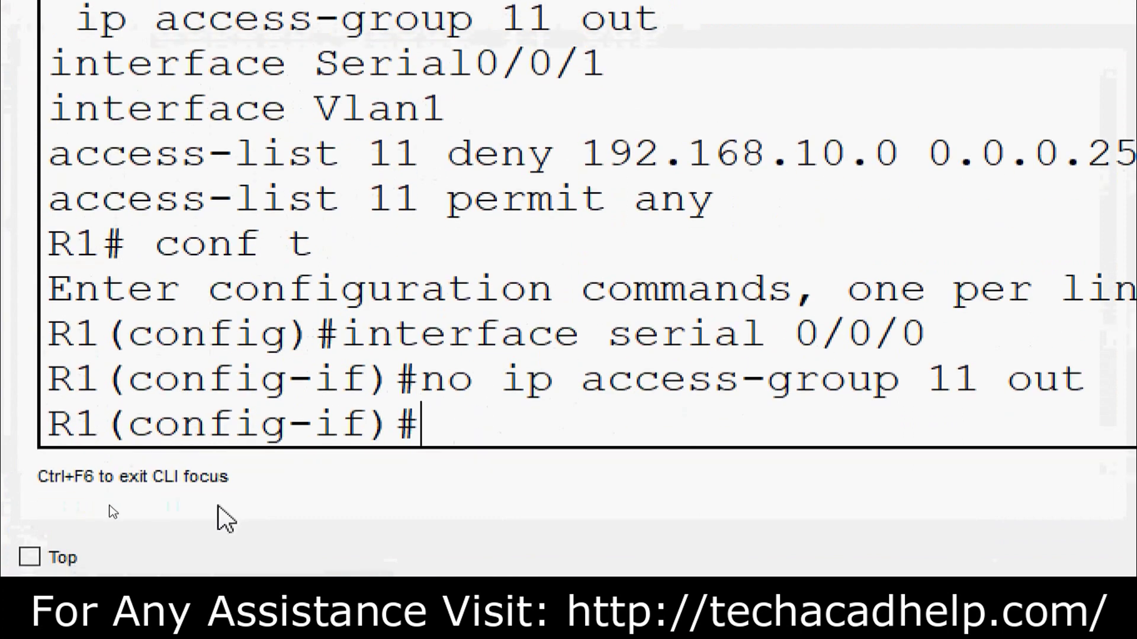
{"action": "type", "text": "exit"}
{"action": "key", "text": "Return"}
{"action": "key", "text": "Return"}
{"action": "key", "text": "Return"}
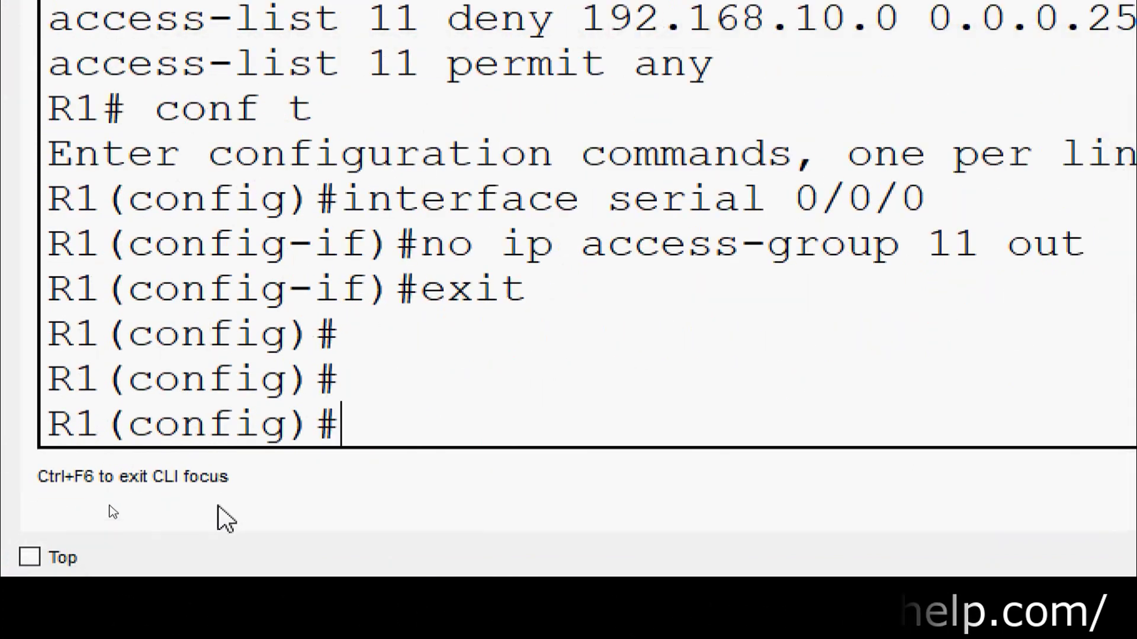
Query the options for no access-list on R1 and delete the ACL with no access-list 11
{"action": "type", "text": "no acces"}
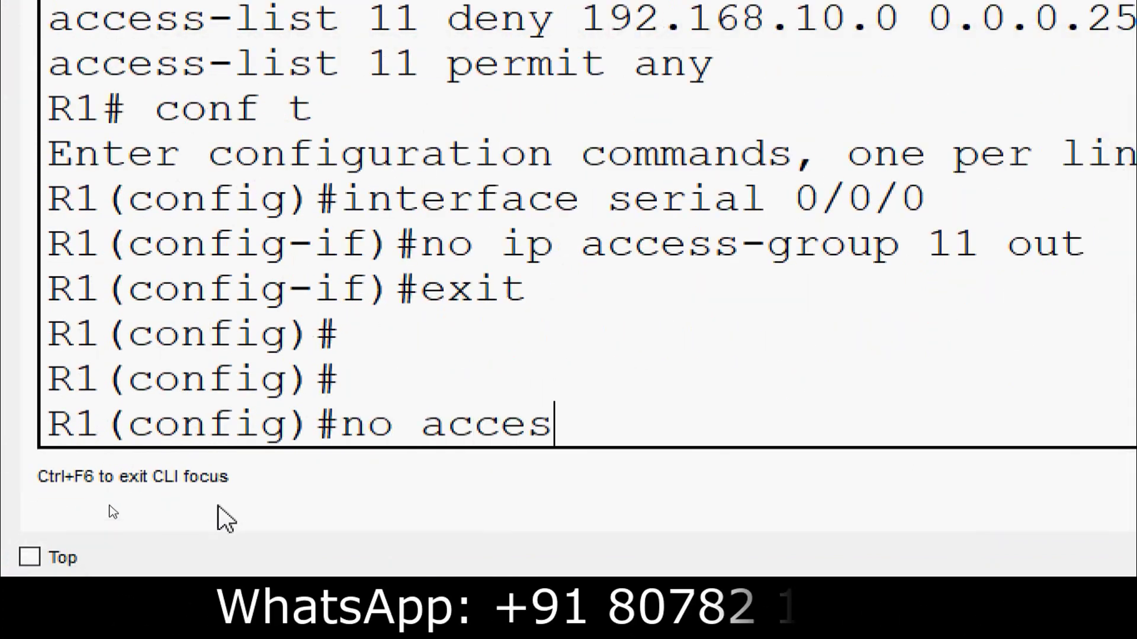
{"action": "type", "text": "s-list"}
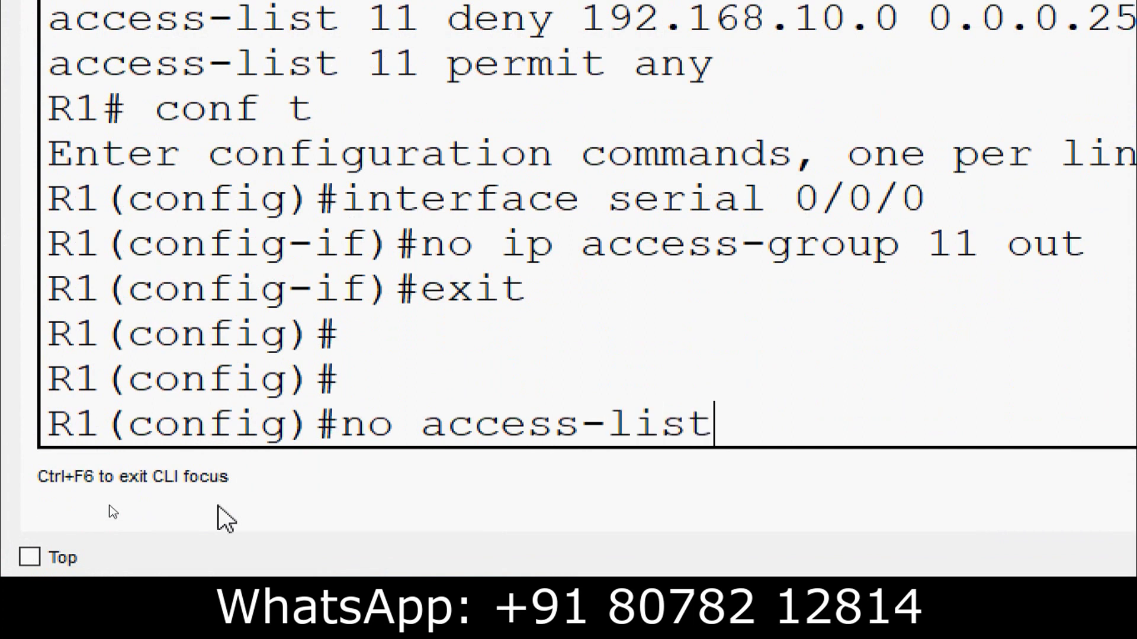
{"action": "type", "text": " ?"}
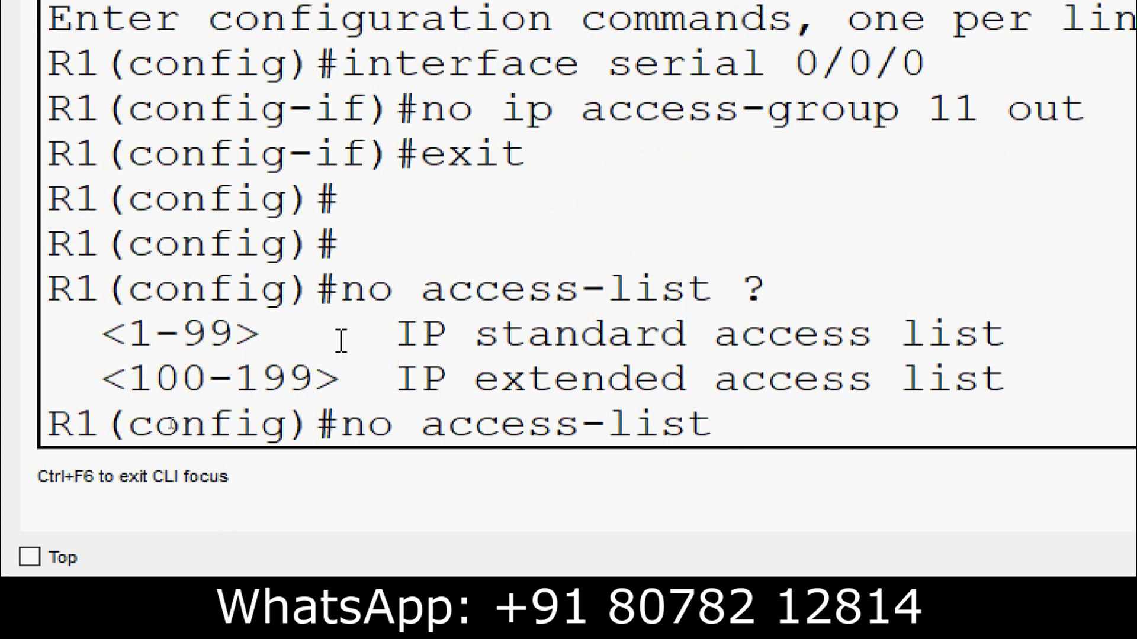
{"action": "type", "text": "11"}
{"action": "key", "text": "Return"}
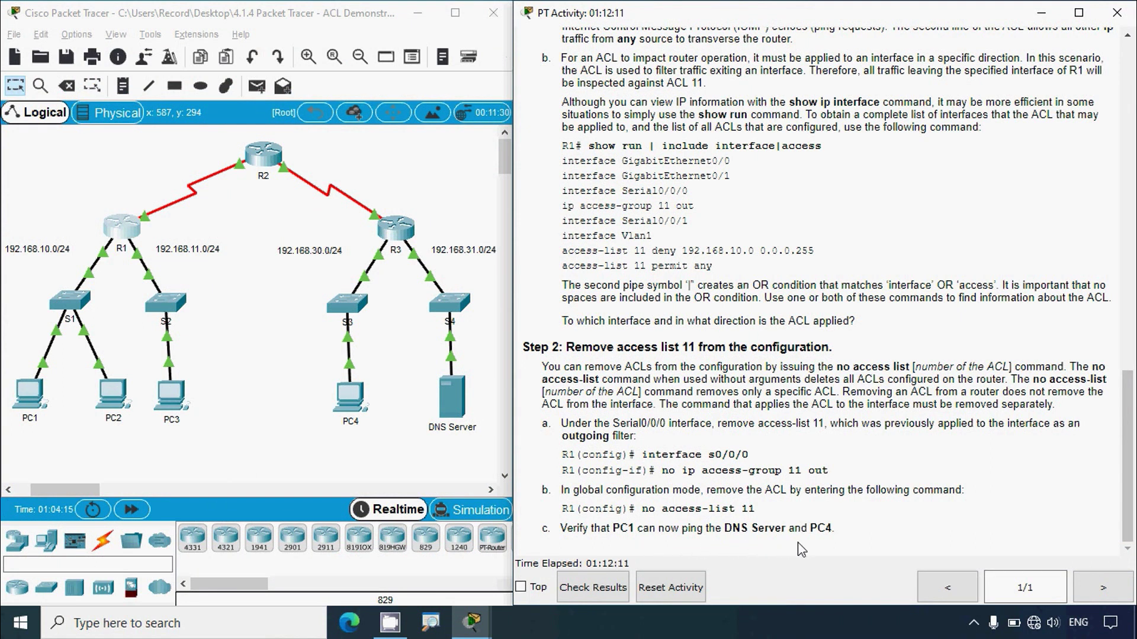
Open PC1's Command Prompt in a maximized window and ping the DNS Server at 192.168.31.12 twice
{"action": "left_click", "coordinate": [90, 499]}
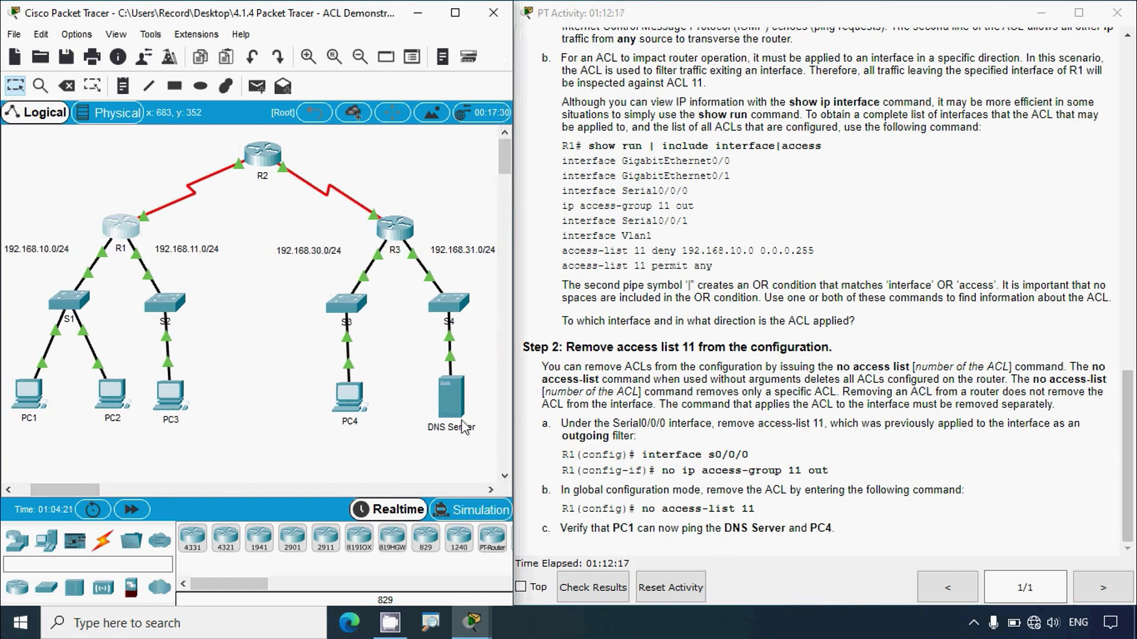
{"action": "left_click", "coordinate": [36, 397]}
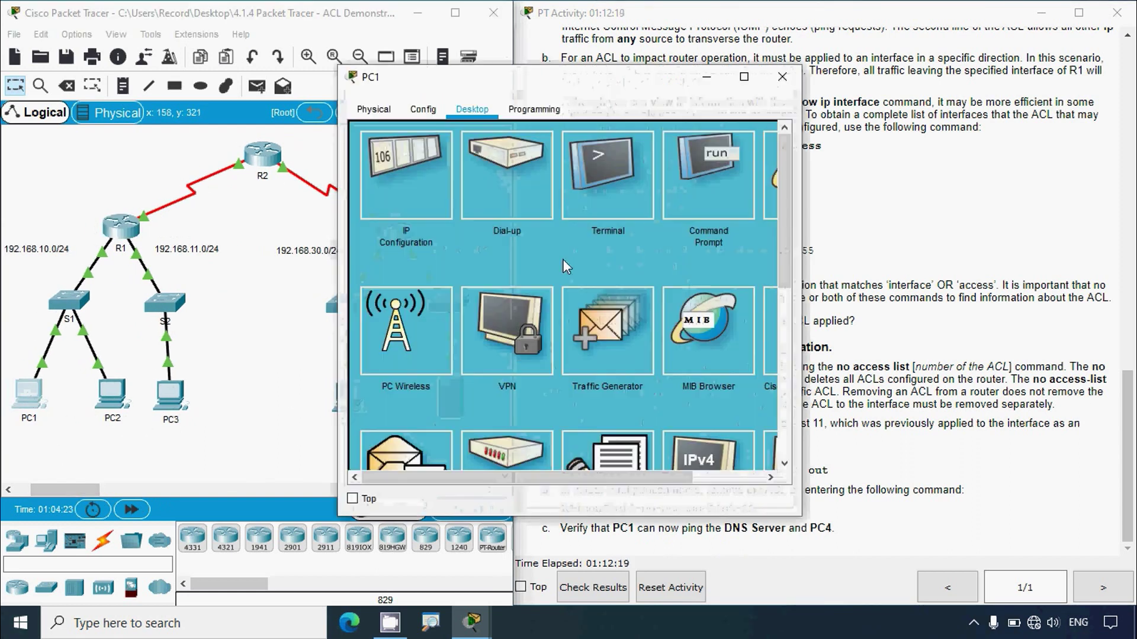
{"action": "left_click", "coordinate": [724, 176]}
{"action": "left_click", "coordinate": [744, 77]}
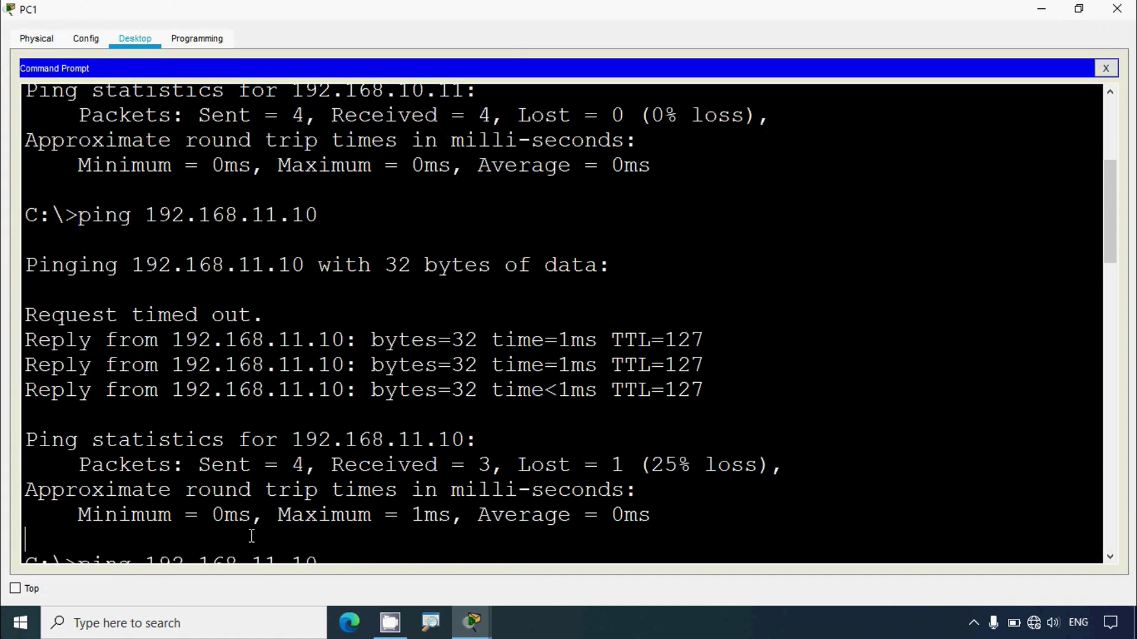
{"action": "scroll", "coordinate": [252, 534], "scroll_direction": "down", "scroll_amount": 7}
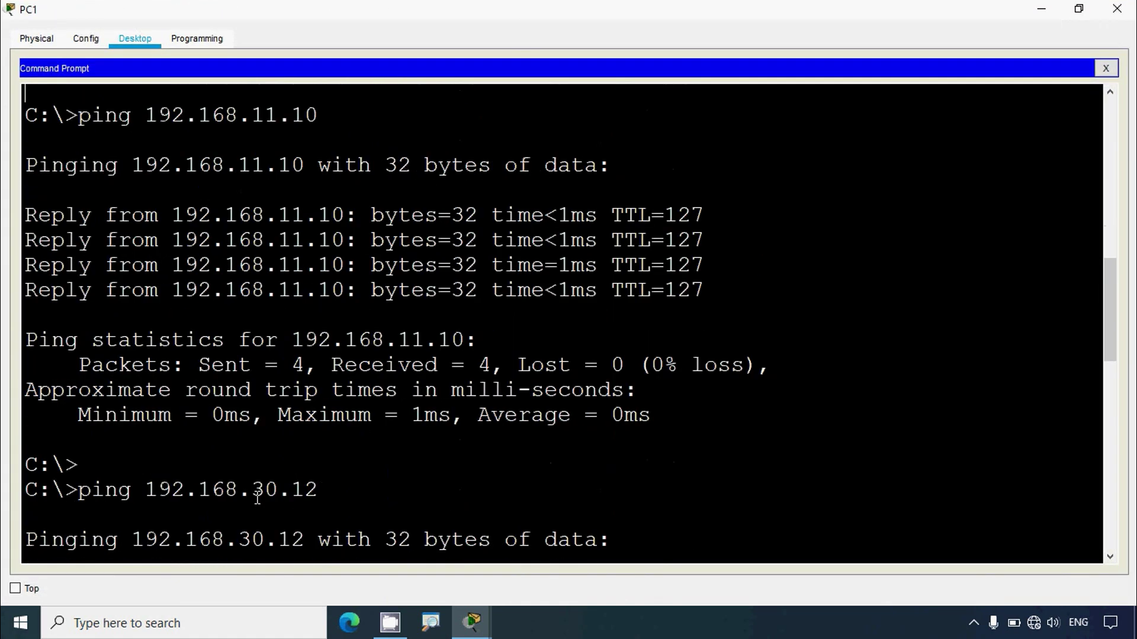
{"action": "scroll", "coordinate": [257, 497], "scroll_direction": "down", "scroll_amount": 10}
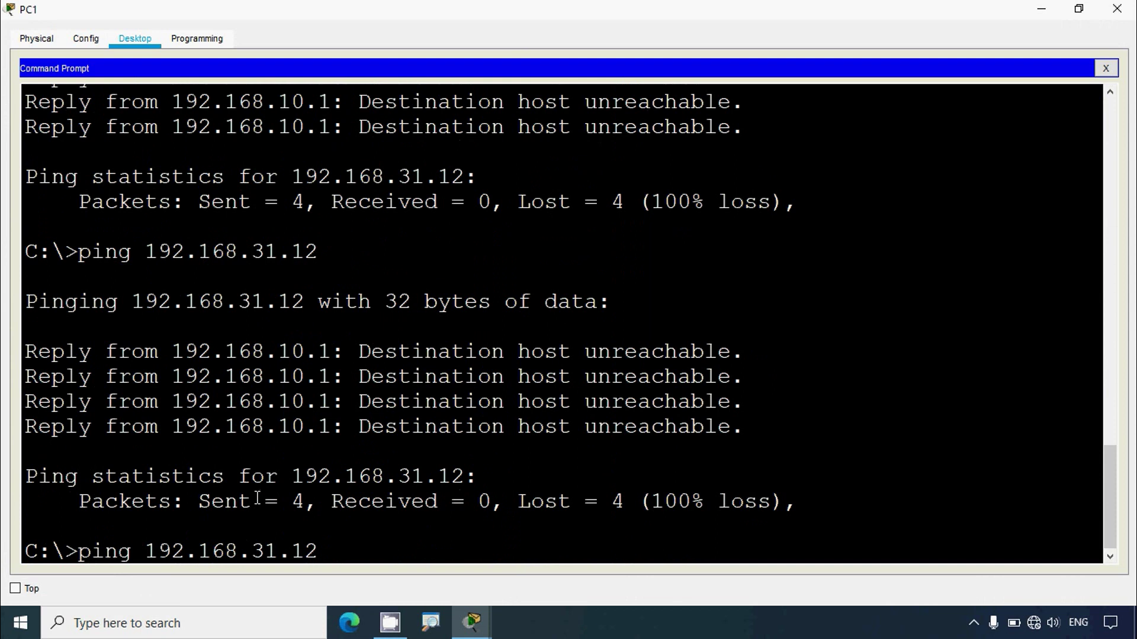
{"action": "key", "text": "Return"}
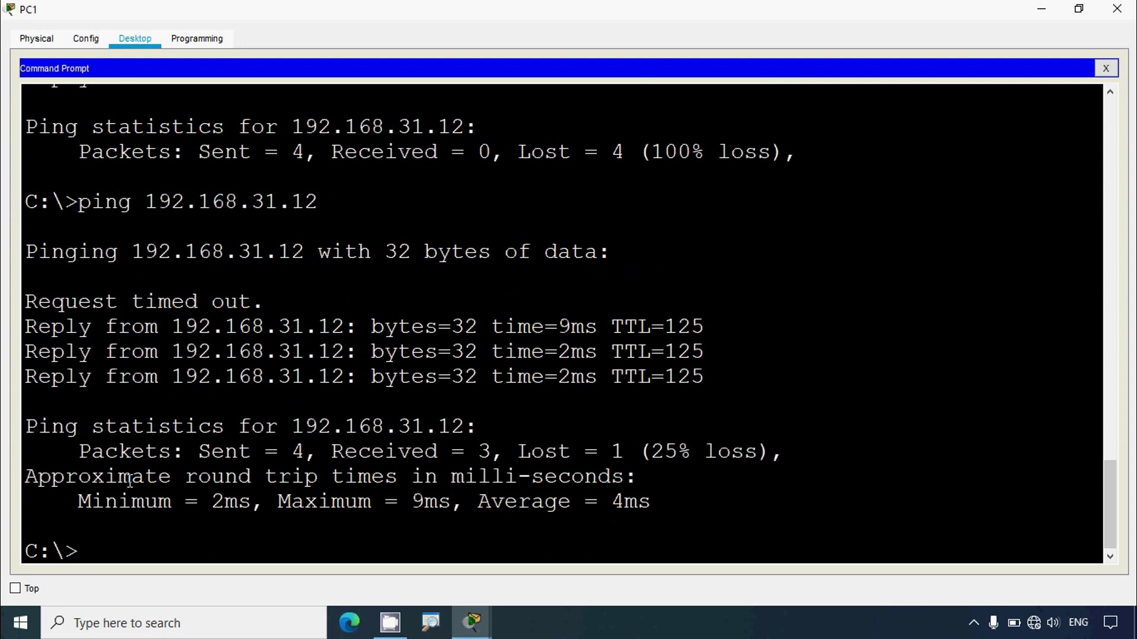
{"action": "key", "text": "Up"}
{"action": "key", "text": "Return"}
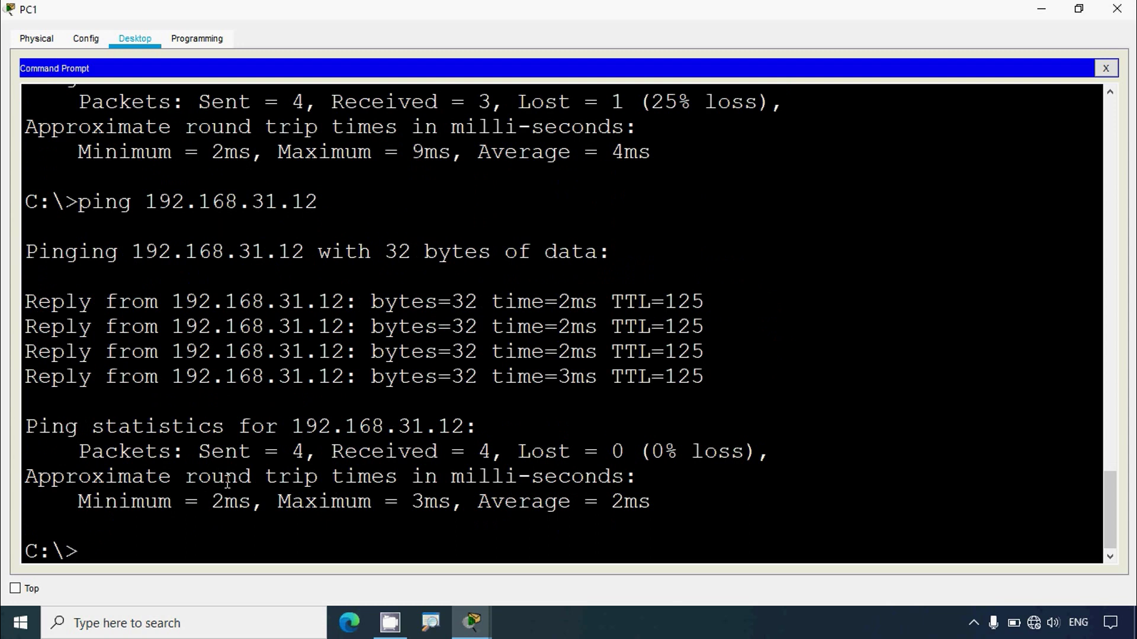
Ping PC4 at 192.168.30.12 twice from PC1, then return to the beginning of the lab instructions
{"action": "type", "text": "ping 192.168.30.12"}
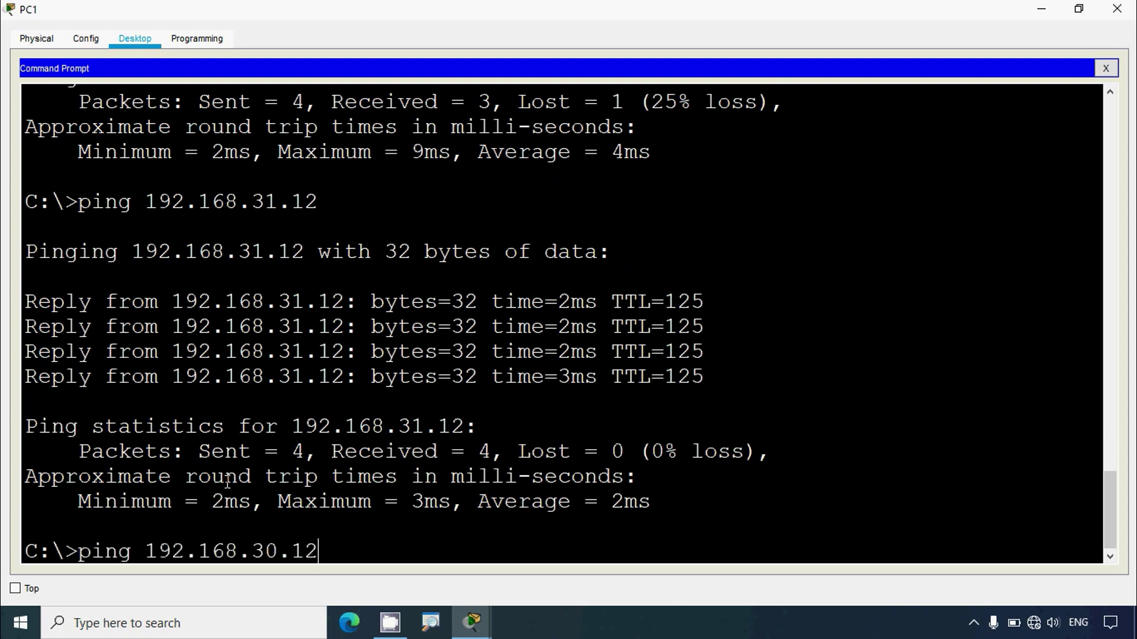
{"action": "key", "text": "Return"}
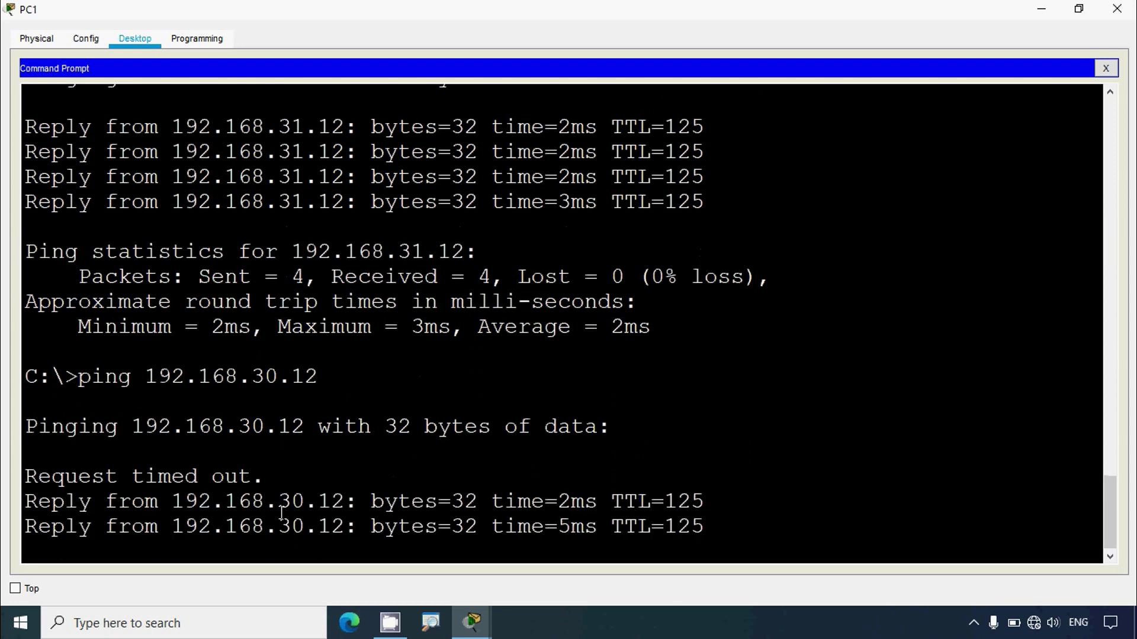
{"action": "key", "text": "Up"}
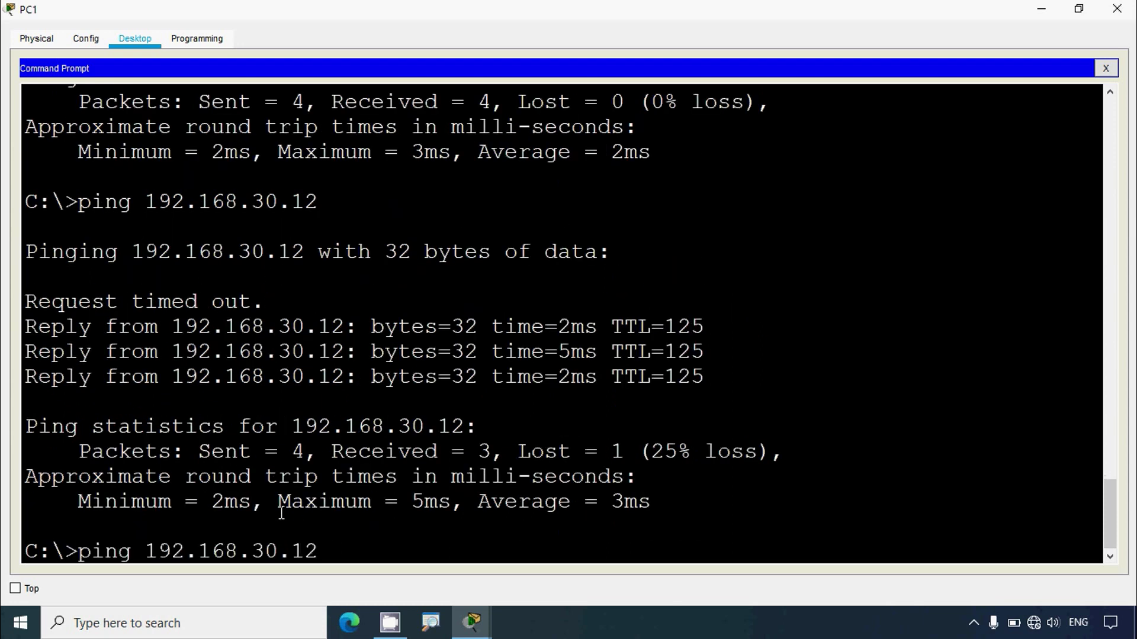
{"action": "key", "text": "Return"}
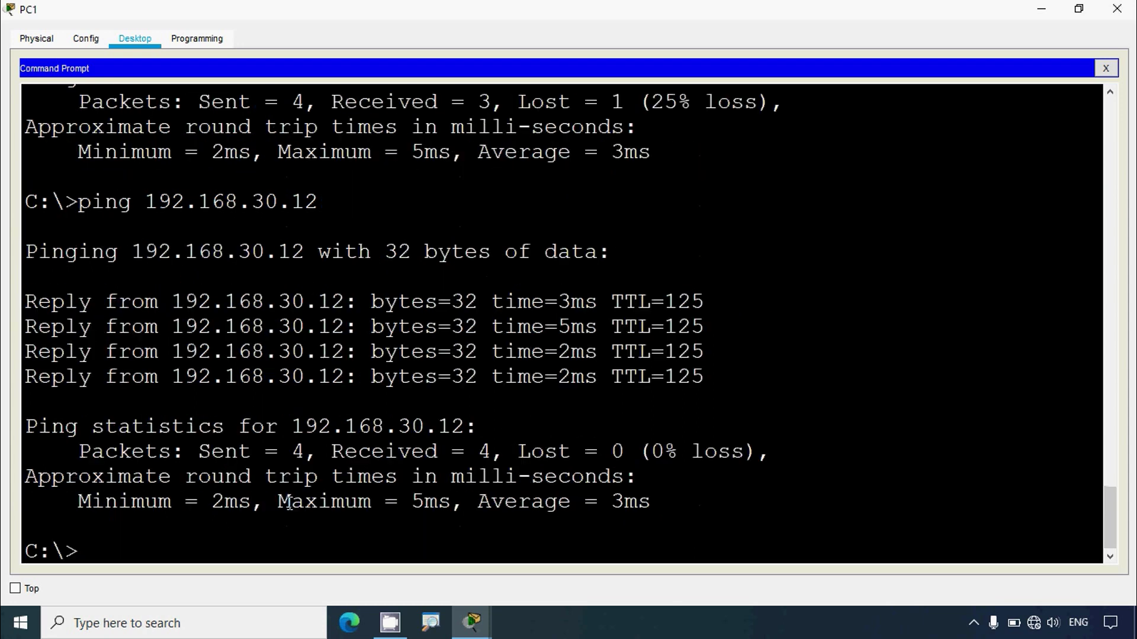
{"action": "left_click", "coordinate": [1117, 9]}
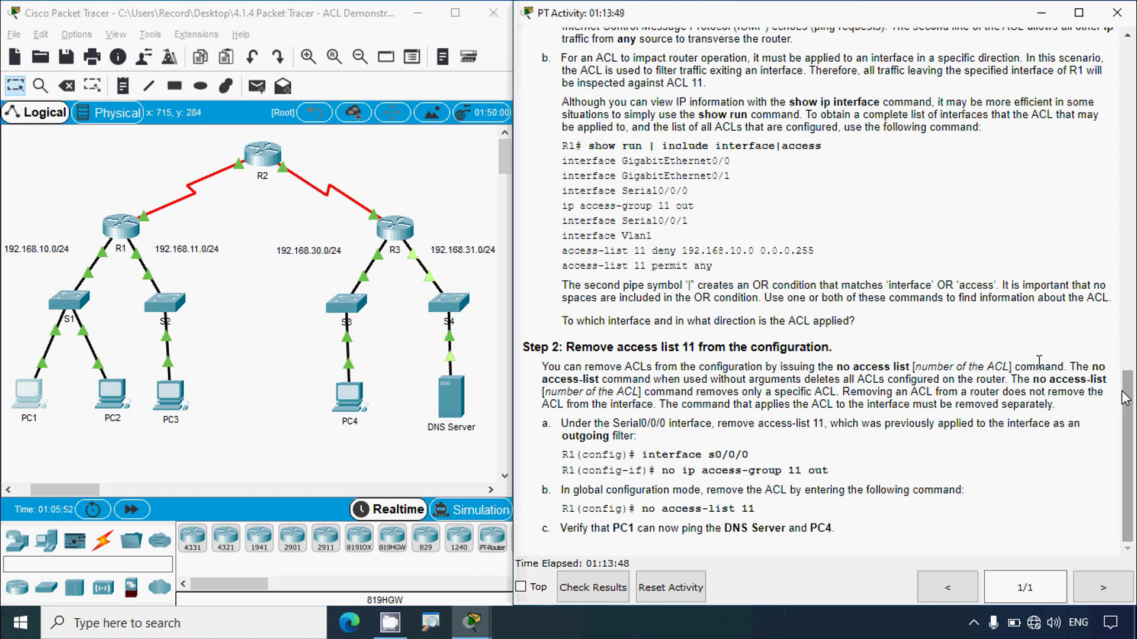
{"action": "left_click_drag", "start_coordinate": [1125, 391], "coordinate": [1123, 59]}
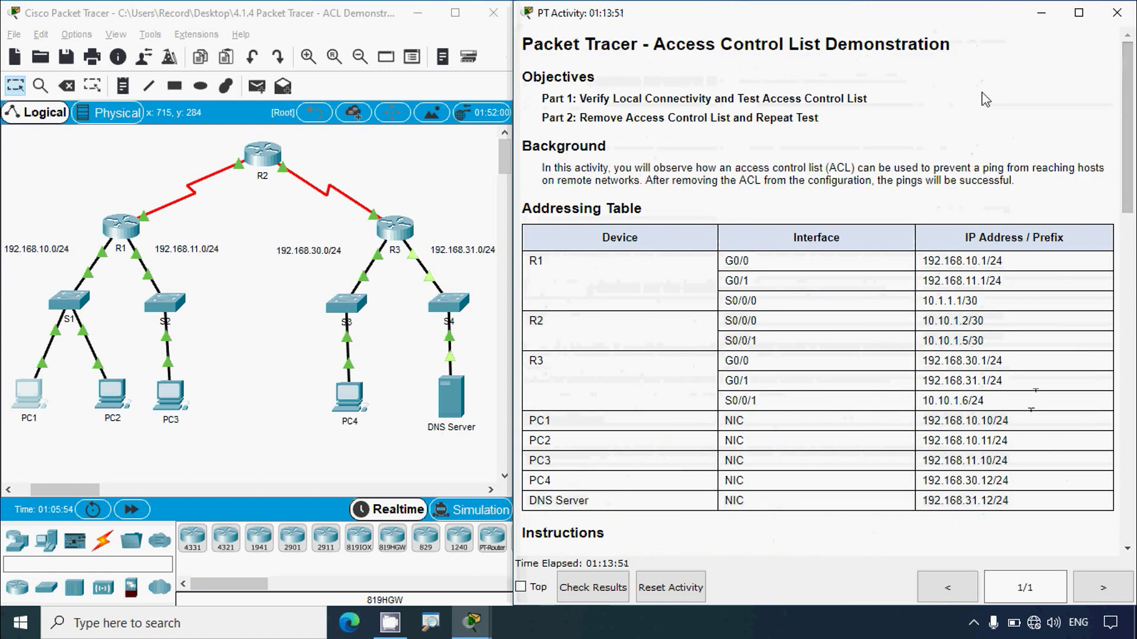